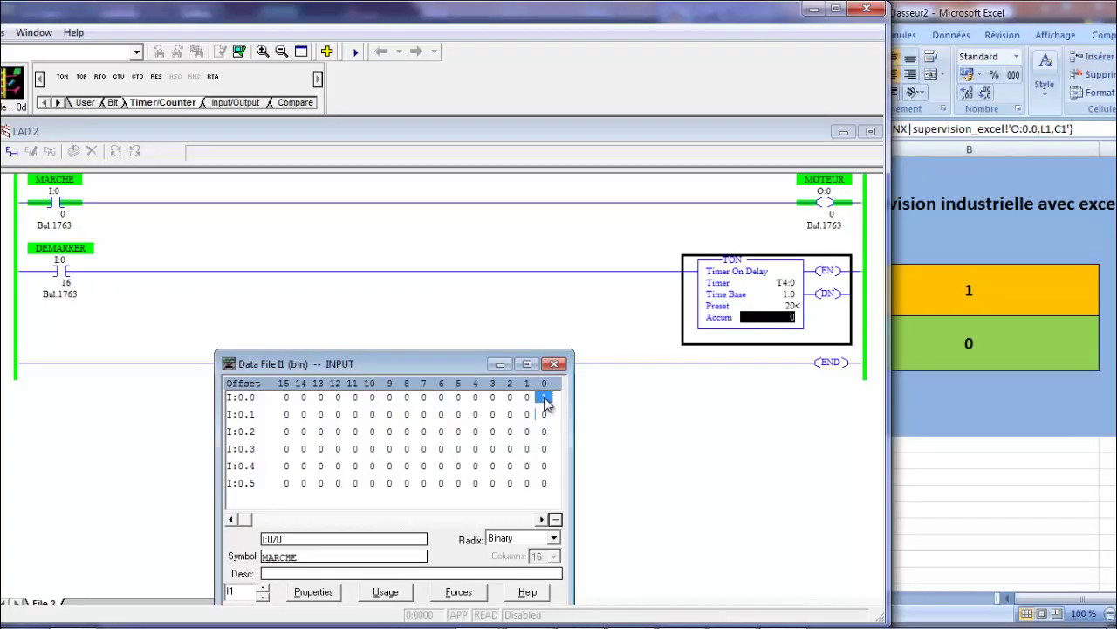
Set the DEMARRER input bit to 1 to start the timer and move the Excel panel over the ladder
left_click(545, 415)
type("1")
key("Return")
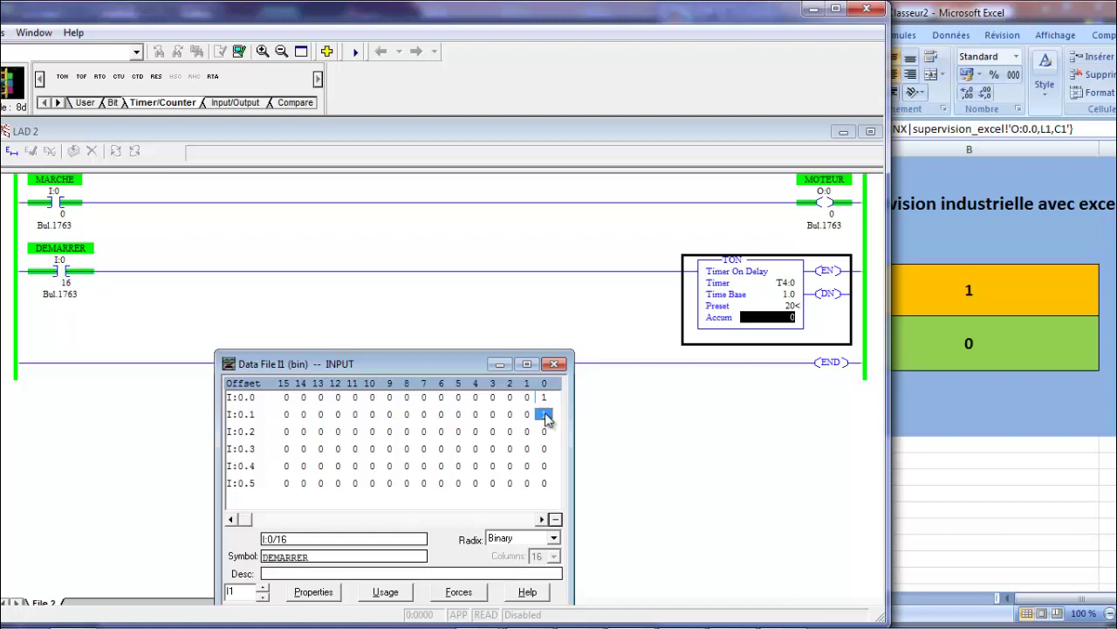
mouse_move(976, 19)
left_mouse_down()
mouse_move(837, 32)
mouse_move(870, 35)
left_mouse_up()
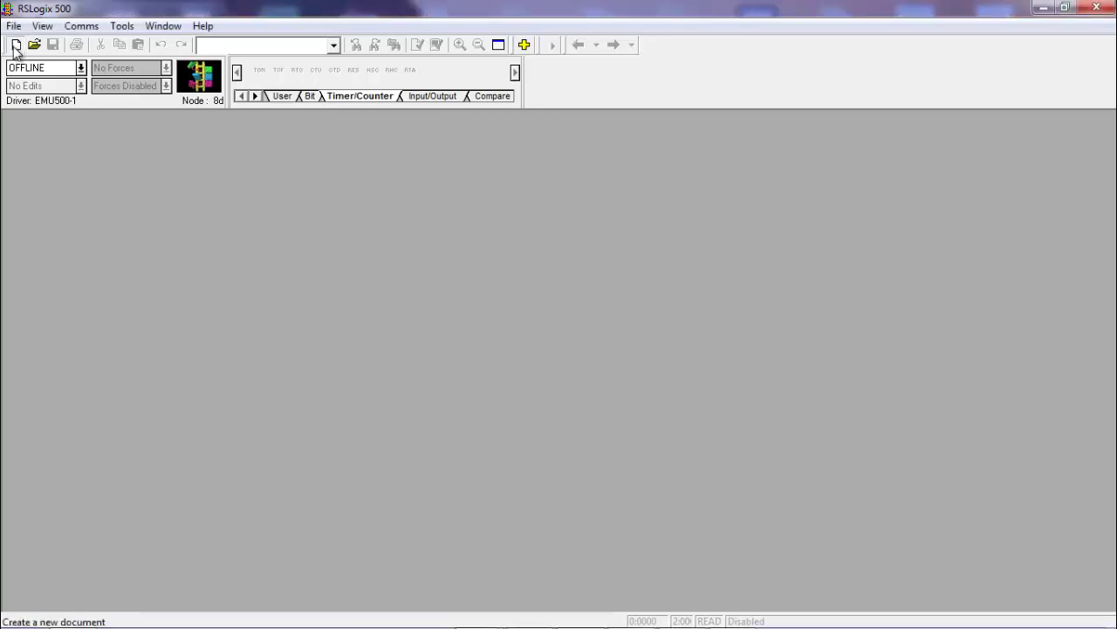
Create a new project for a Bul.1763 MicroLogix 1100 Series B processor
left_click(14, 46)
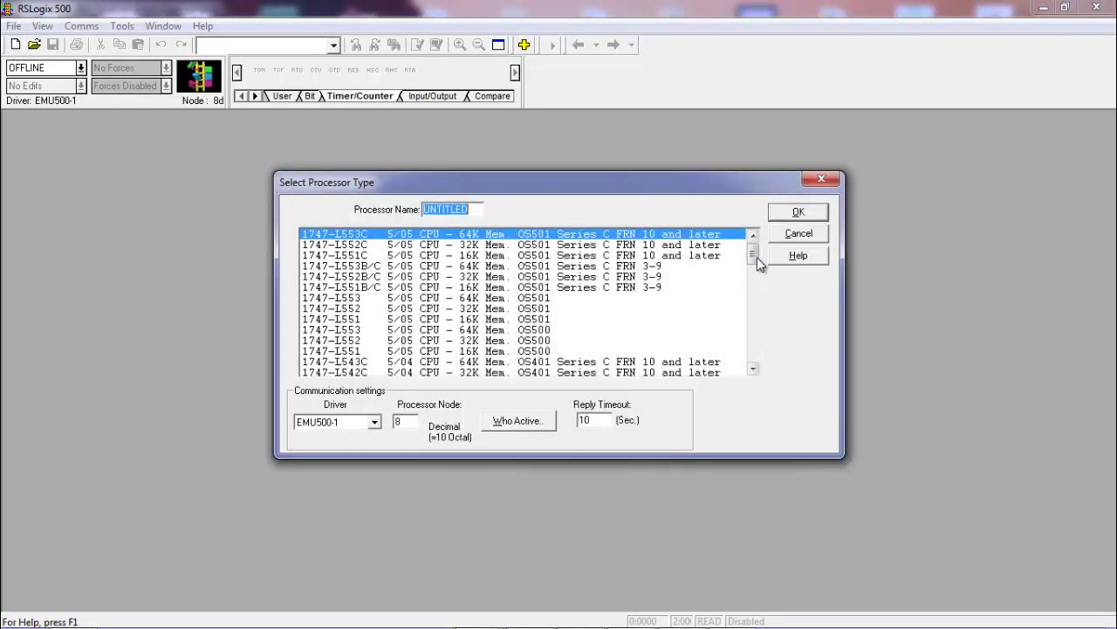
left_click_drag(754, 255, 755, 326)
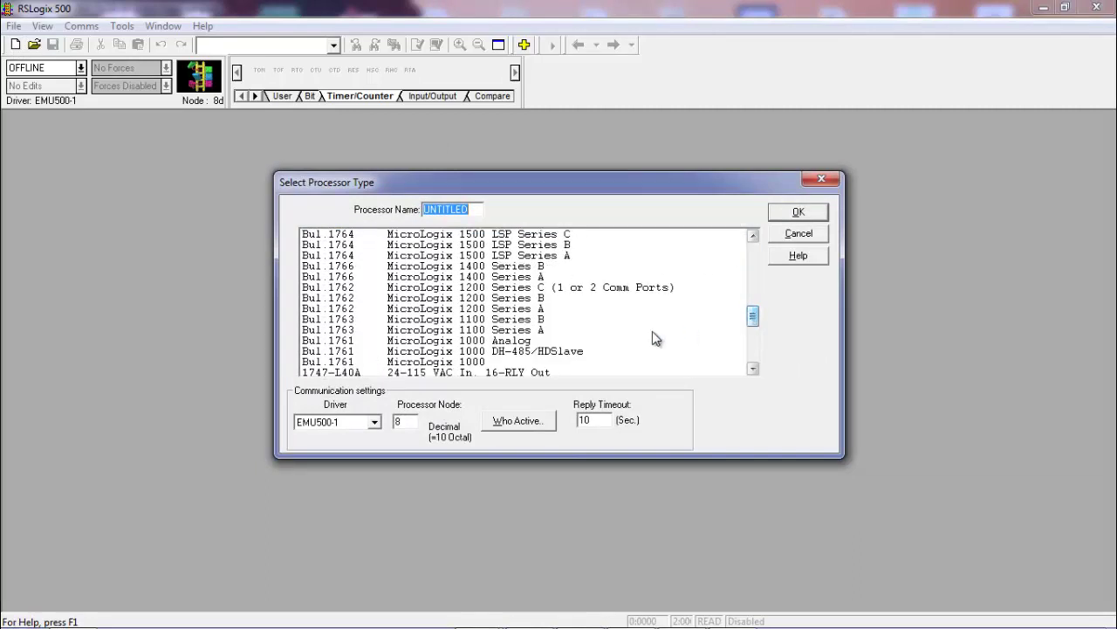
left_click(550, 320)
left_click(790, 212)
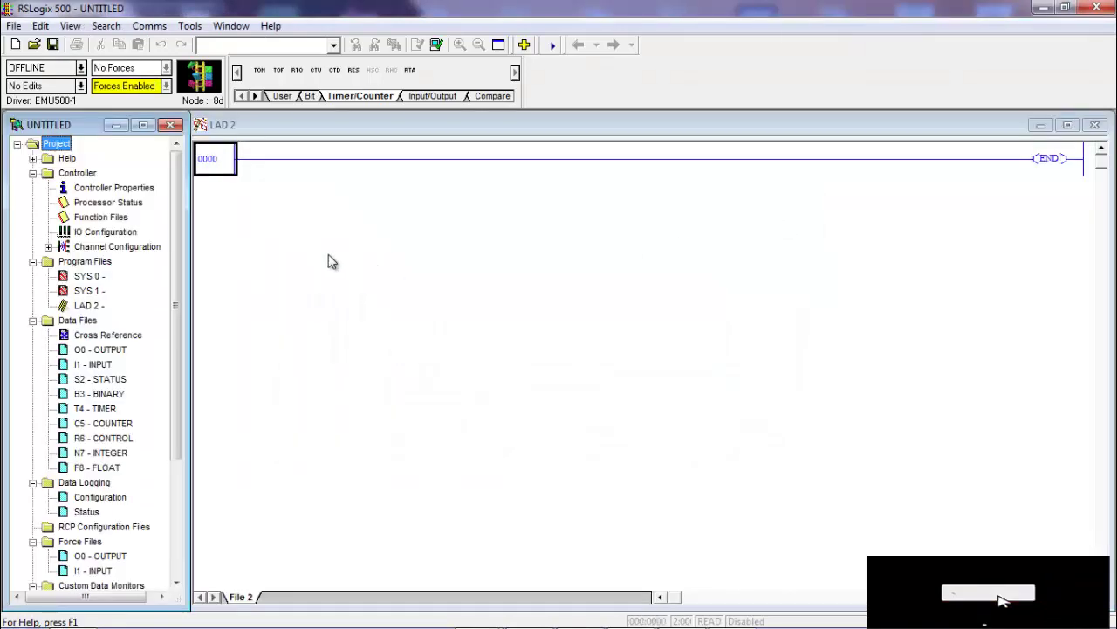
Add a normally-open contact and an output coil on rung 0000
left_click(218, 166)
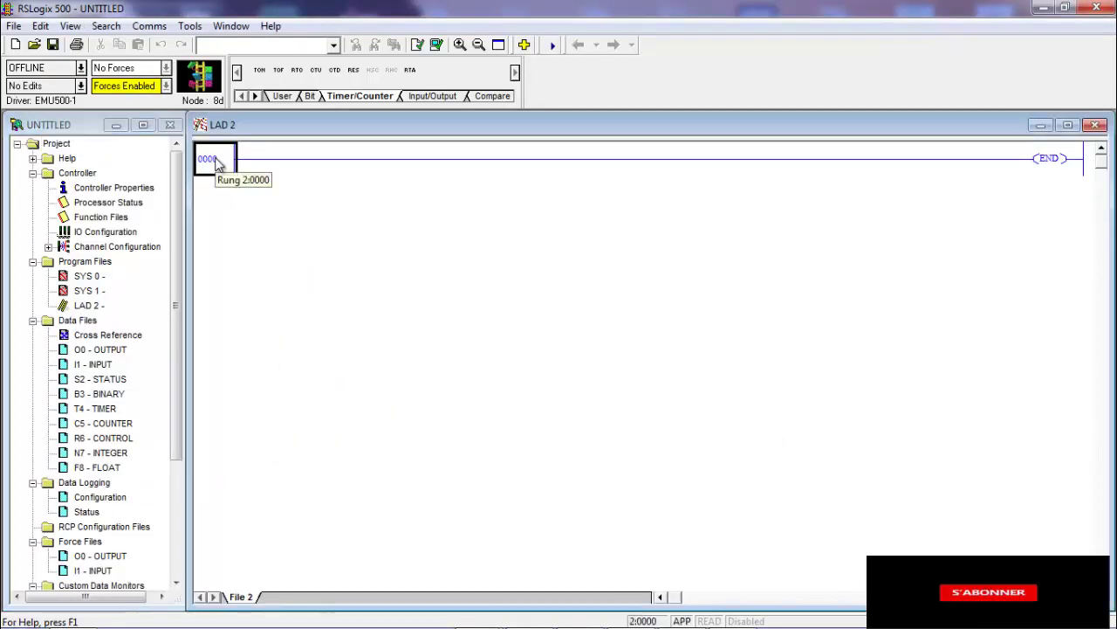
left_click(281, 96)
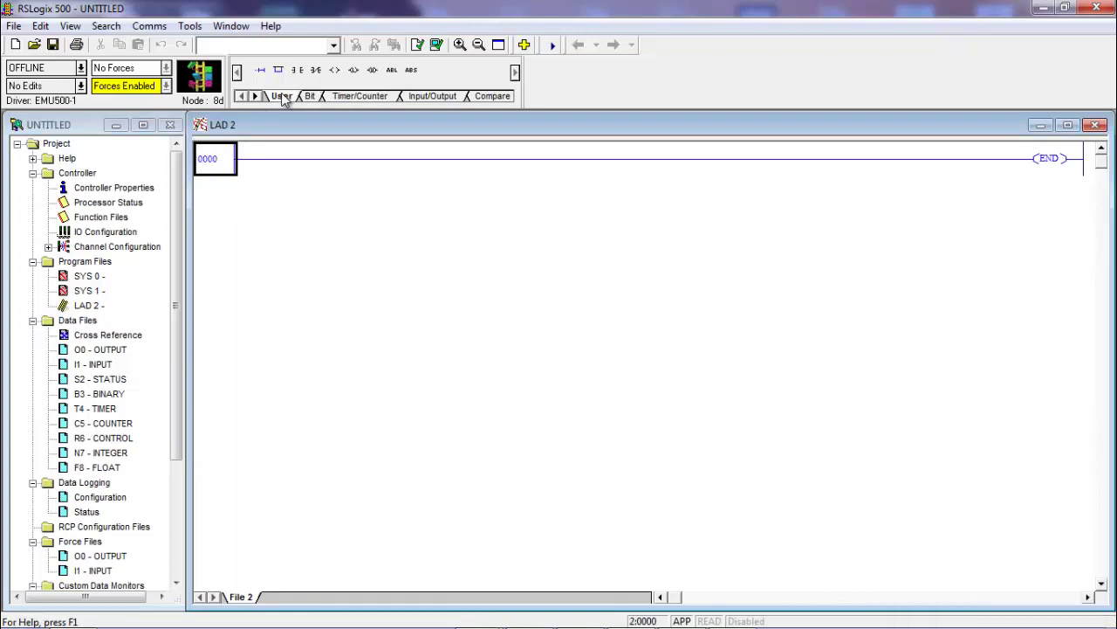
left_click(298, 76)
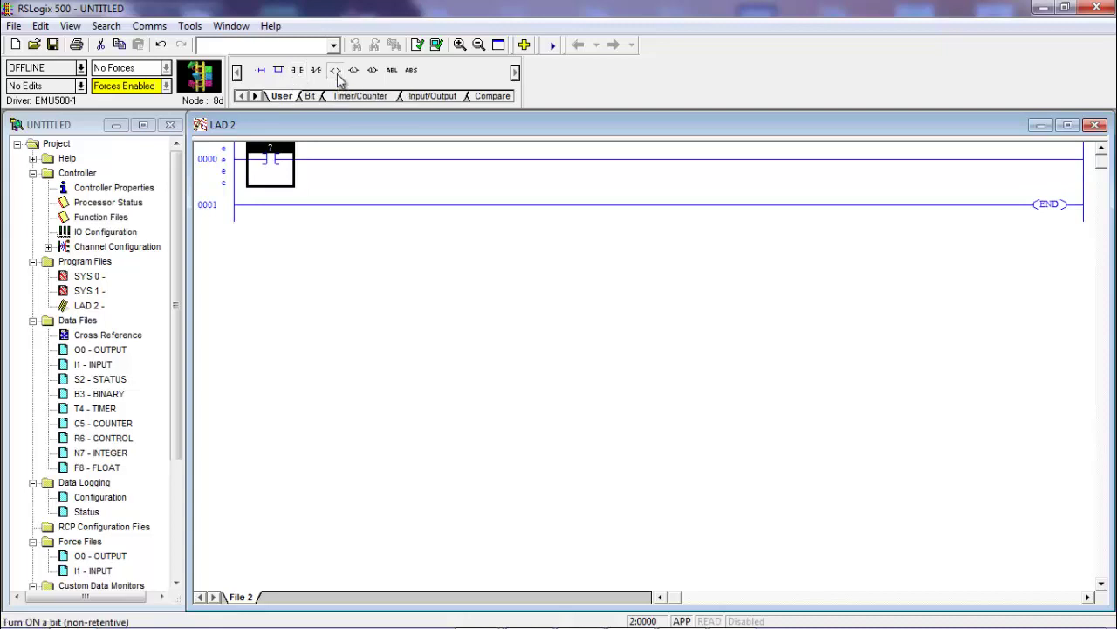
left_click(337, 73)
Add a normally-open contact and a Timer On Delay (TON) on rung 0001
left_click(215, 204)
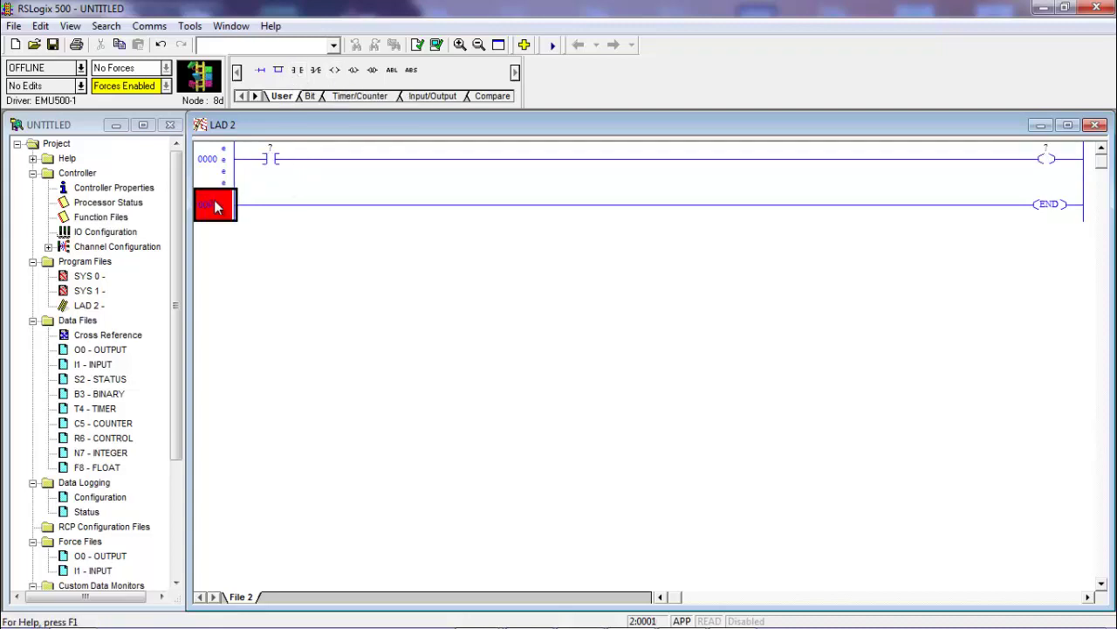
left_click(297, 73)
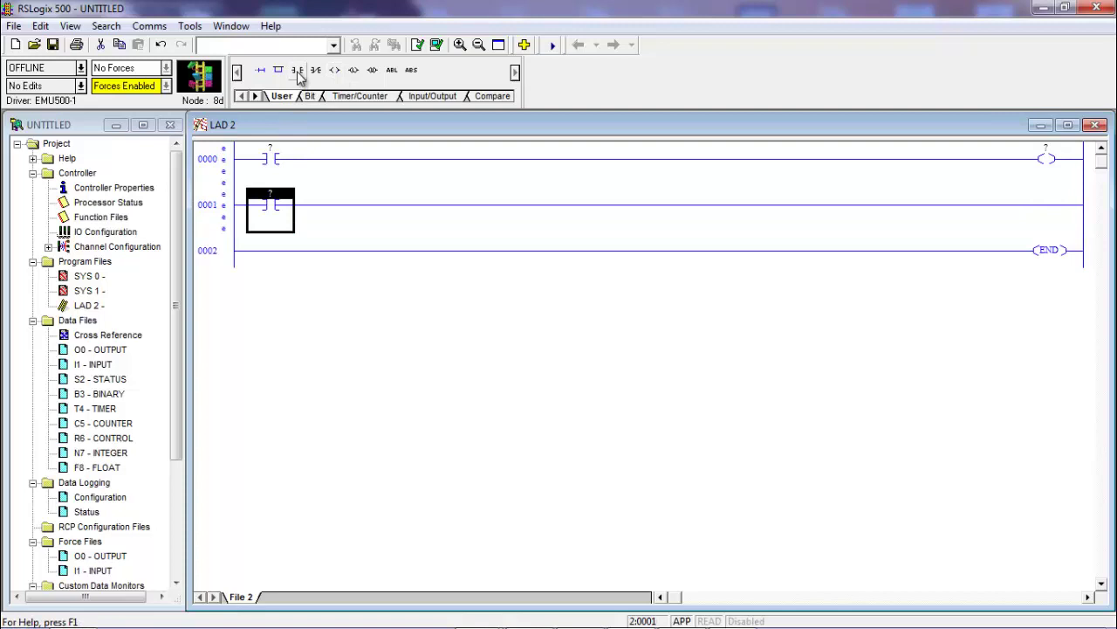
left_click(362, 96)
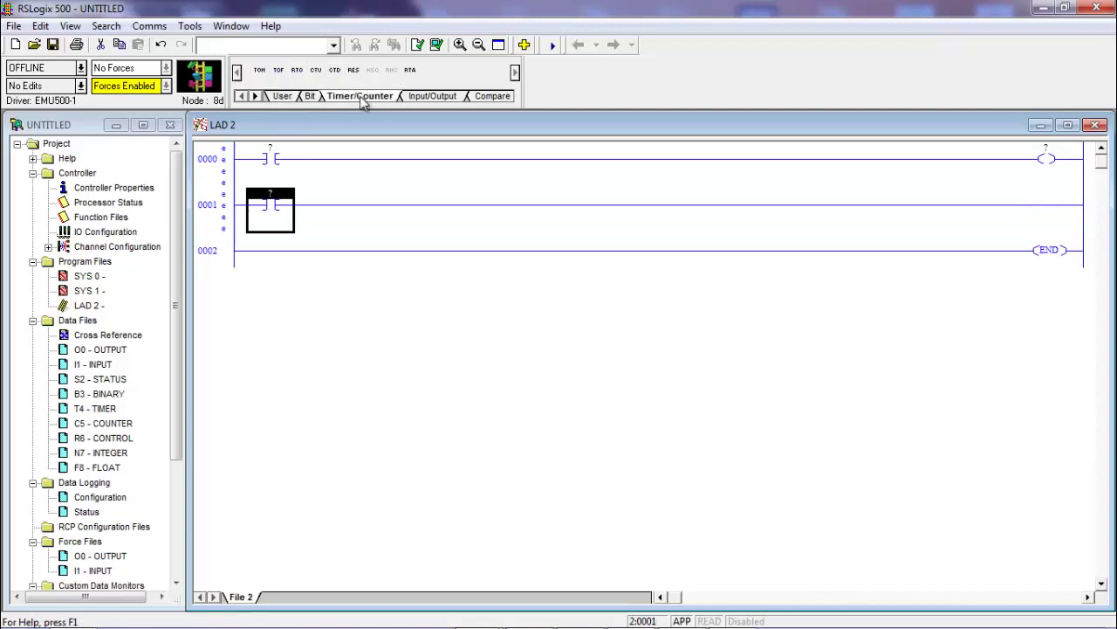
left_click(265, 70)
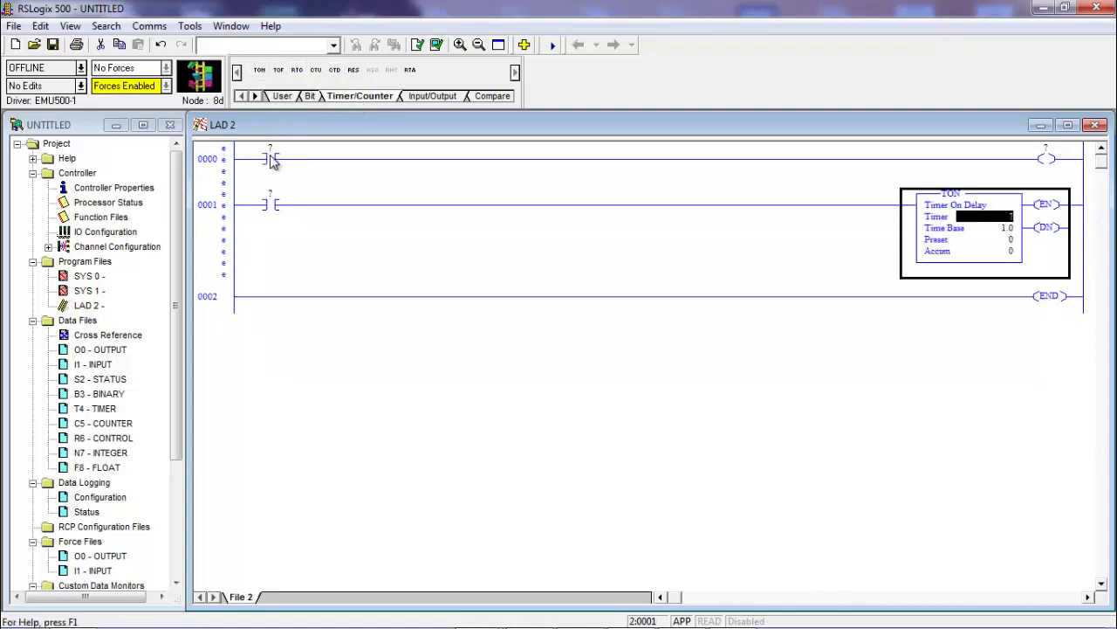
Give input bit I:0/0 the symbol MARCHE in the I1 input data file
double_click(103, 365)
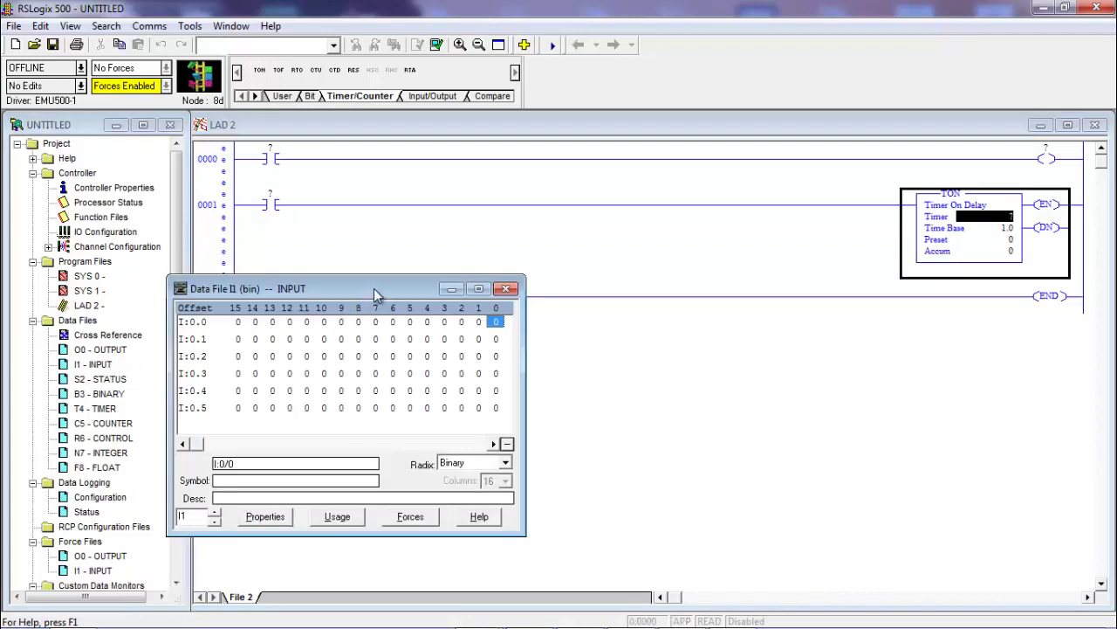
left_click_drag(373, 288, 314, 278)
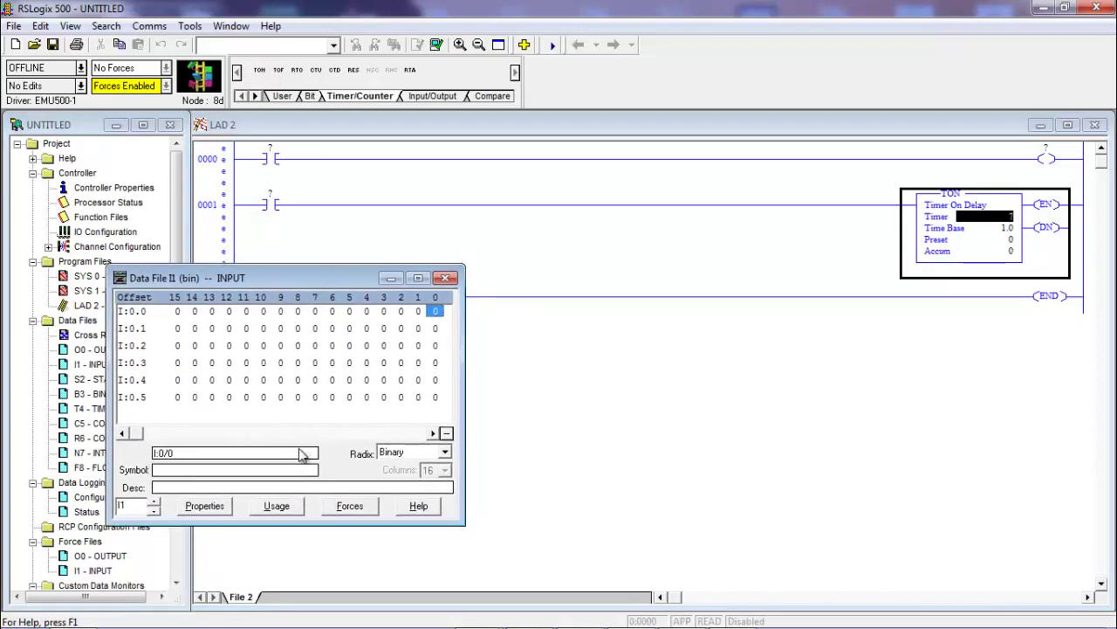
left_click(273, 468)
type("m")
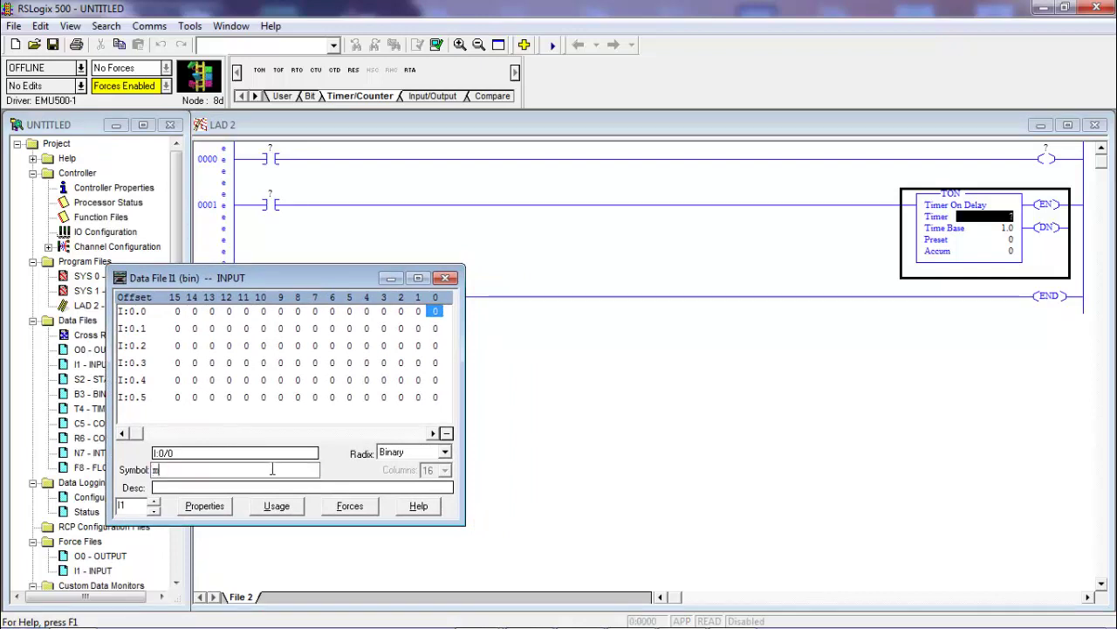
type("arche")
key("Return")
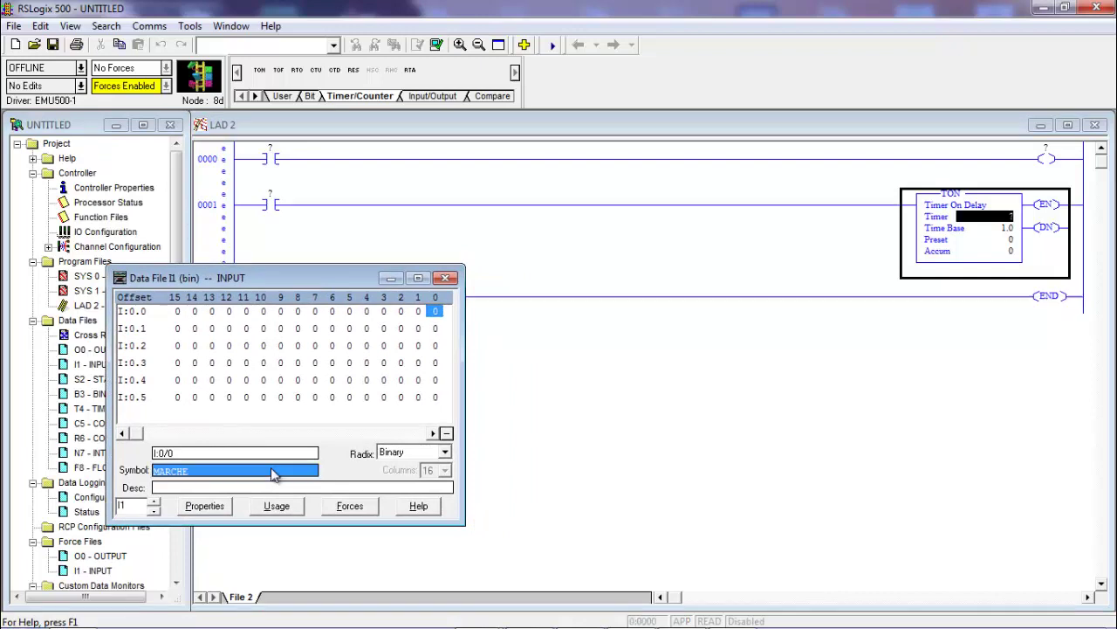
Give input bit I:0/16 the symbol DEMARRER and close the input table
mouse_move(434, 327)
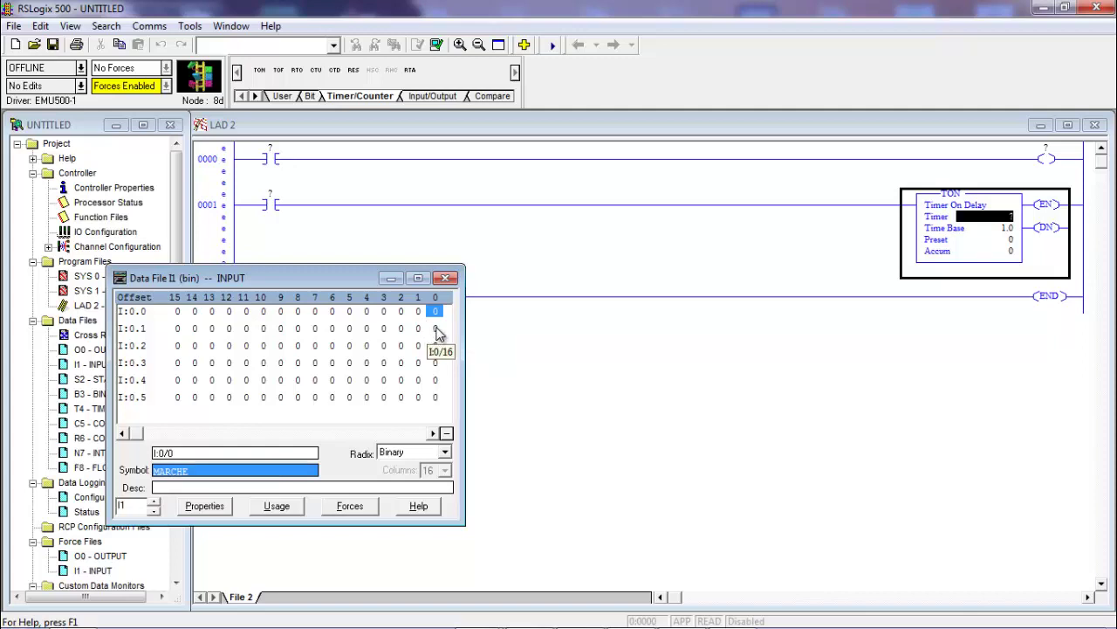
left_click(437, 330)
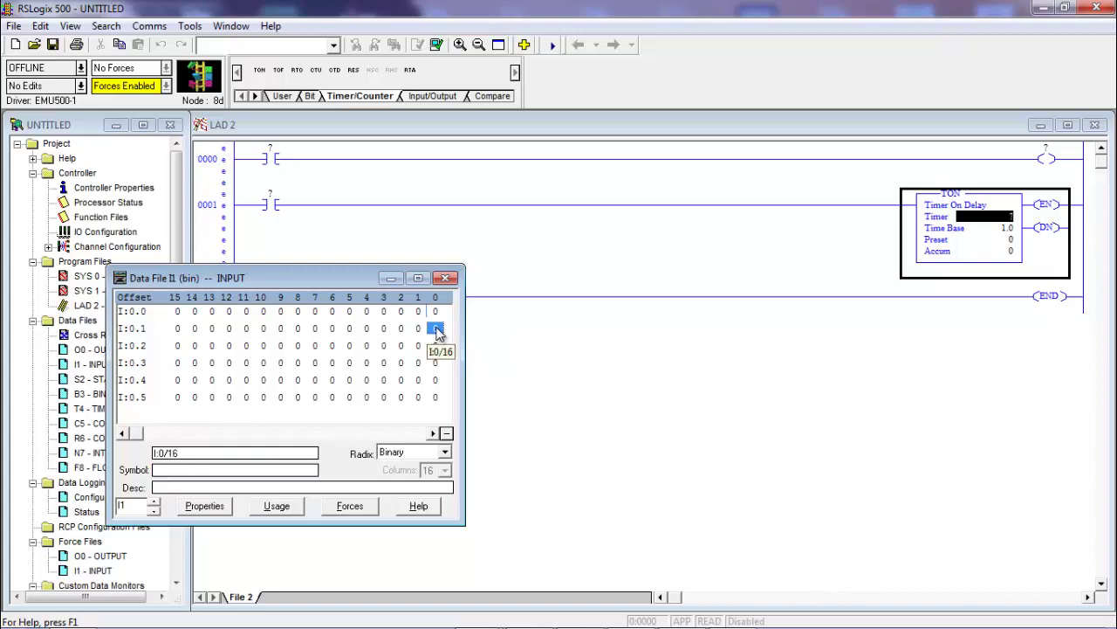
left_click(268, 468)
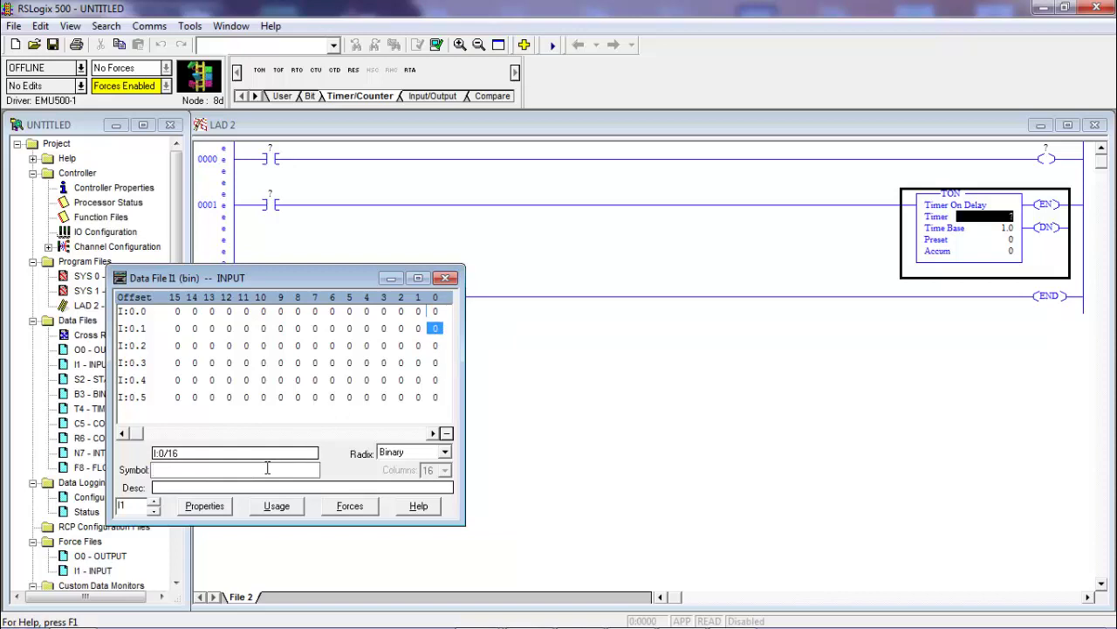
type("de")
type("marrer")
key("Return")
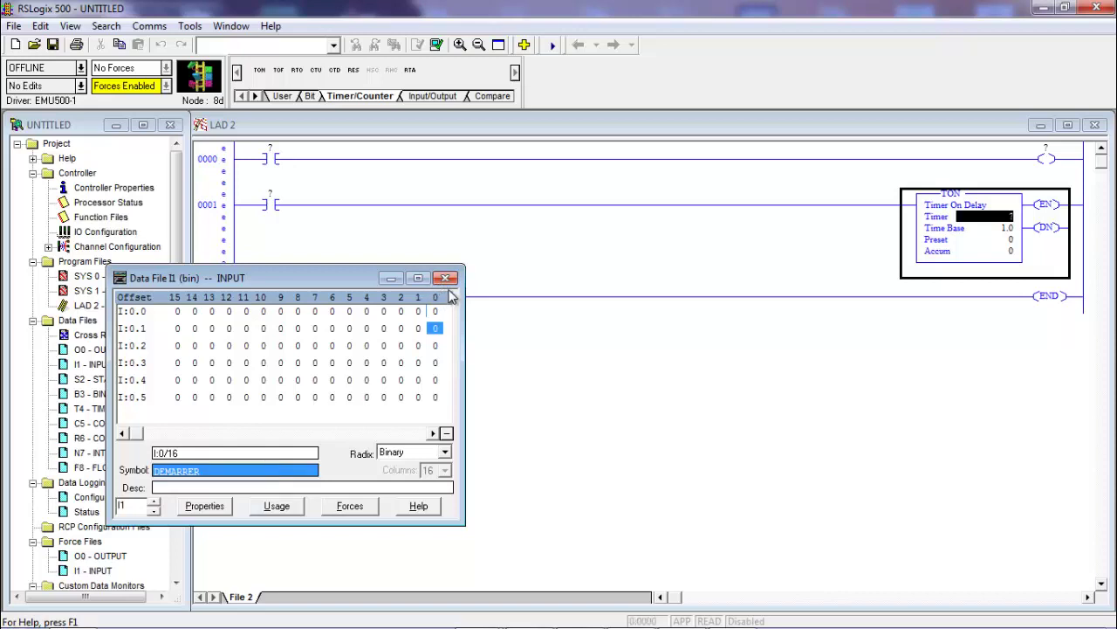
left_click(447, 277)
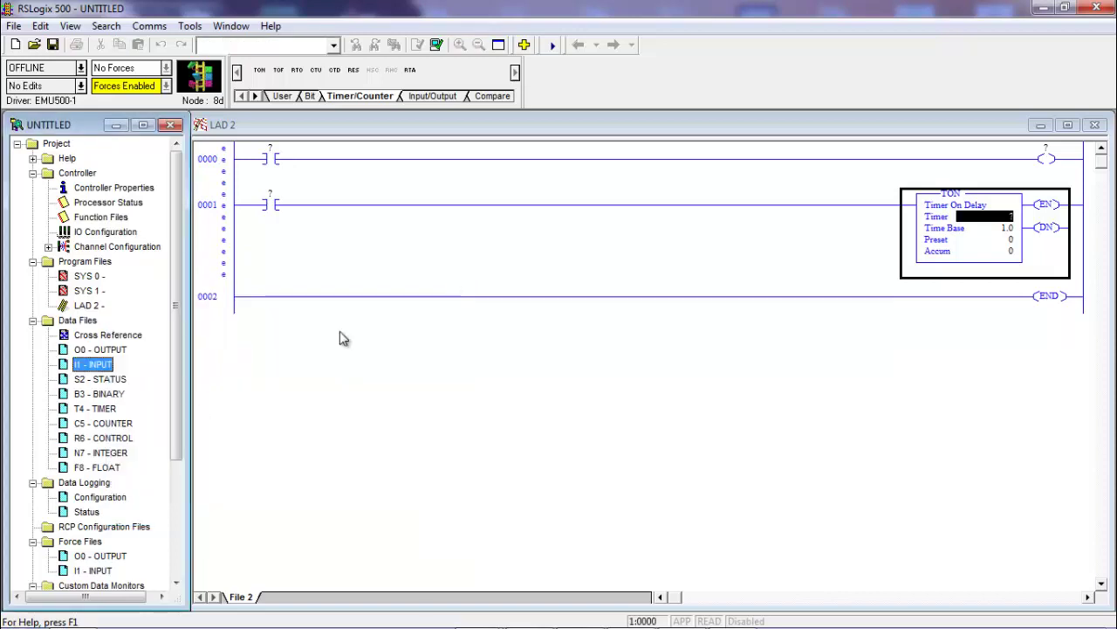
Name output bit O:0/0 (MOTEUR) and assign it to rung 0000's output coil
double_click(114, 350)
left_click(173, 281)
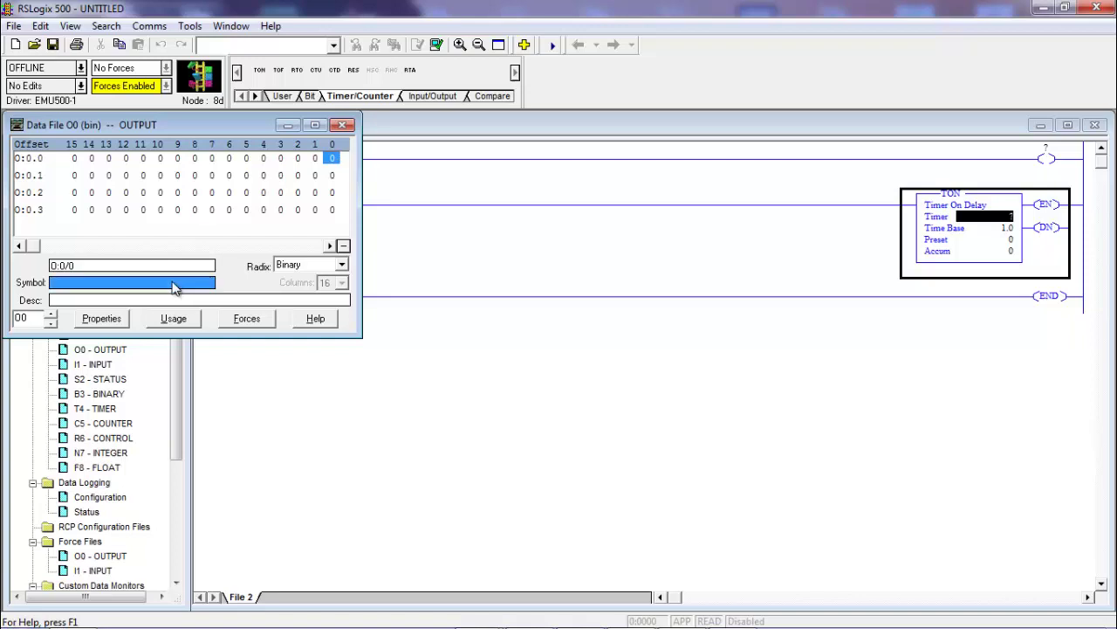
type("moto")
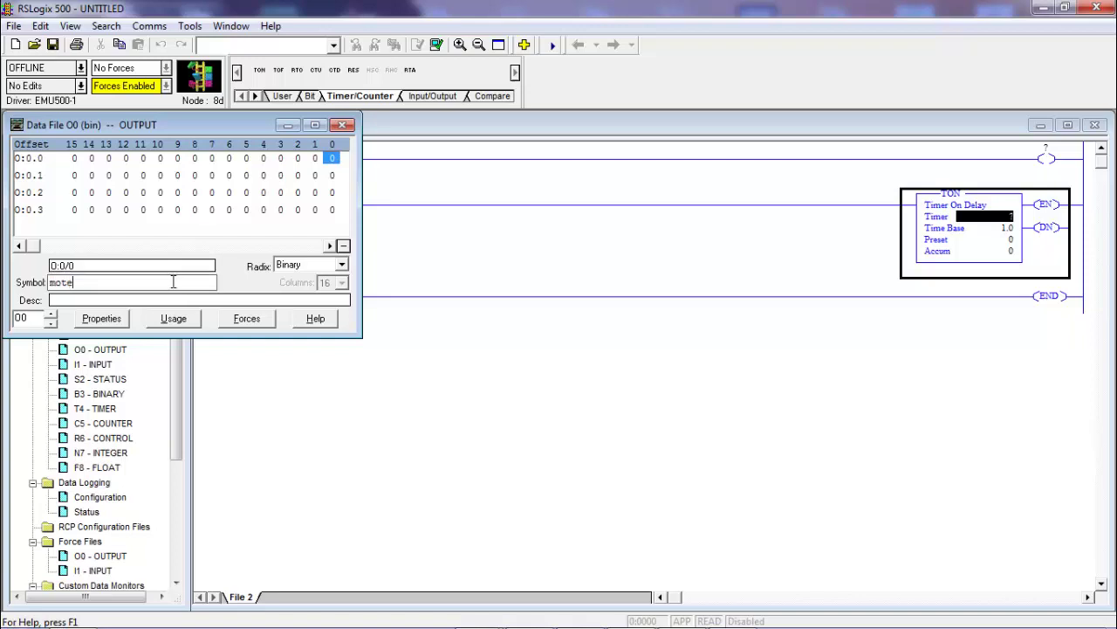
type("r1")
key("Return")
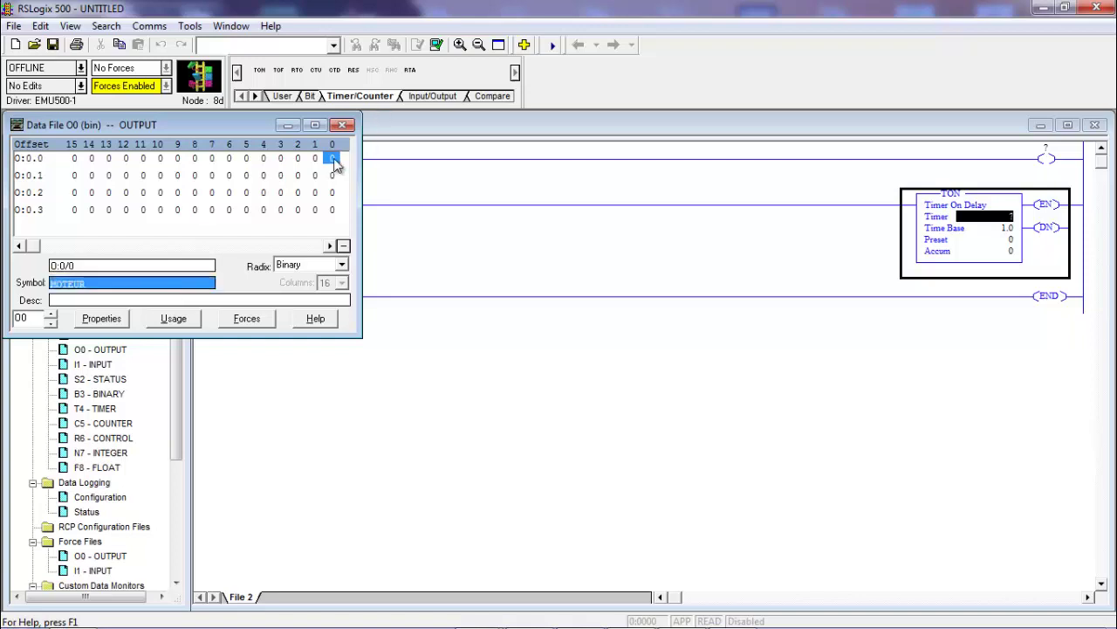
left_click(533, 150)
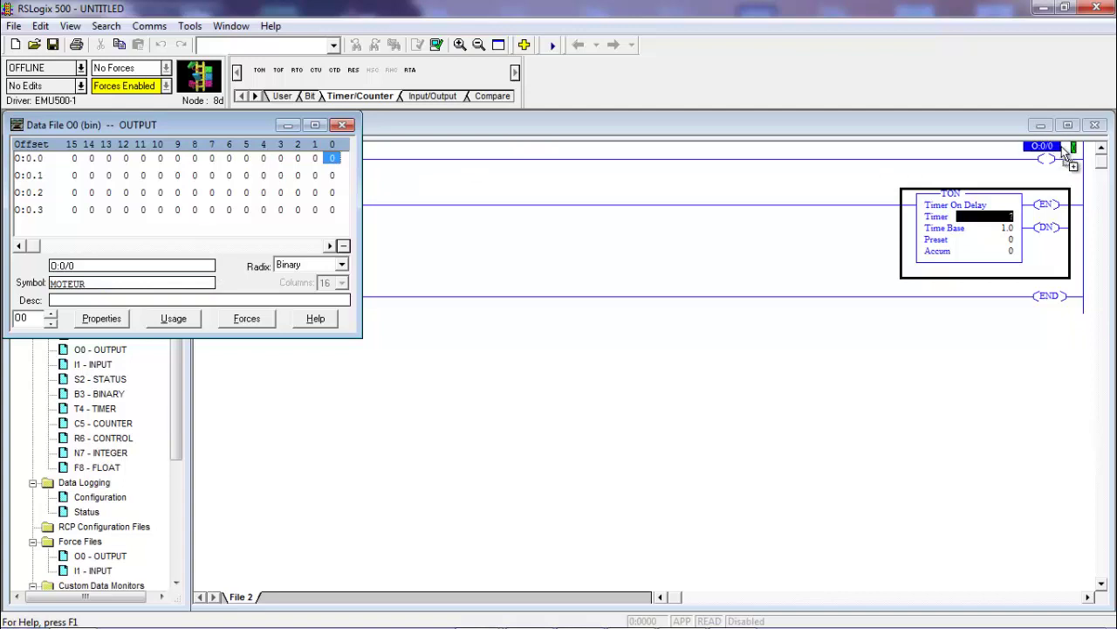
left_click_drag(1065, 148, 1052, 157)
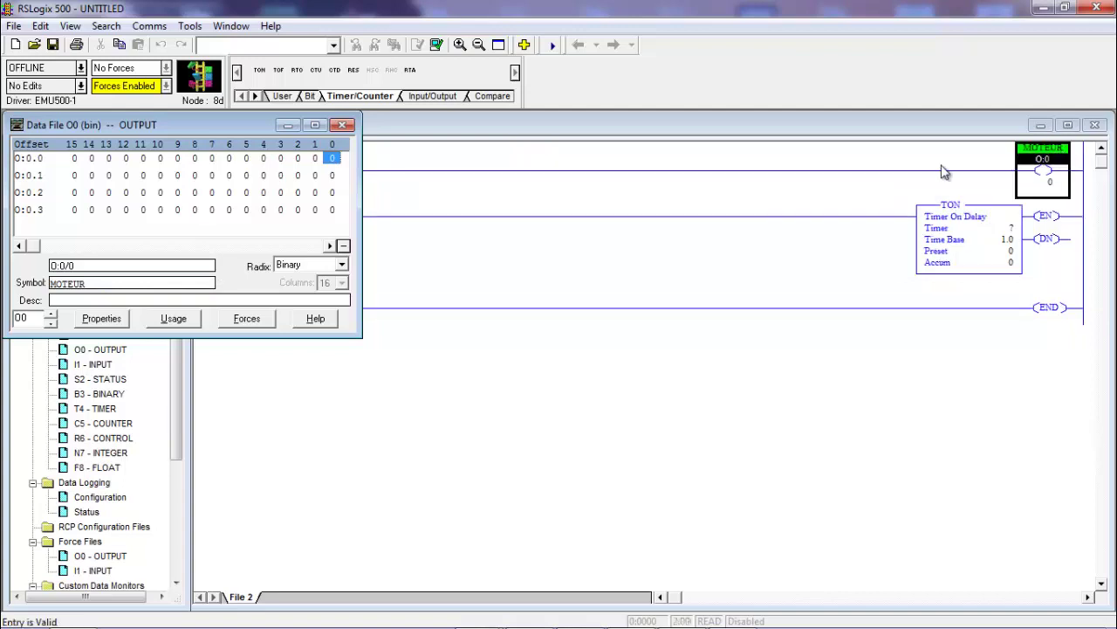
left_click(344, 125)
Assign input I:0/0 to the rung 0000 contact and I:0/16 to the rung 0001 contact
double_click(106, 370)
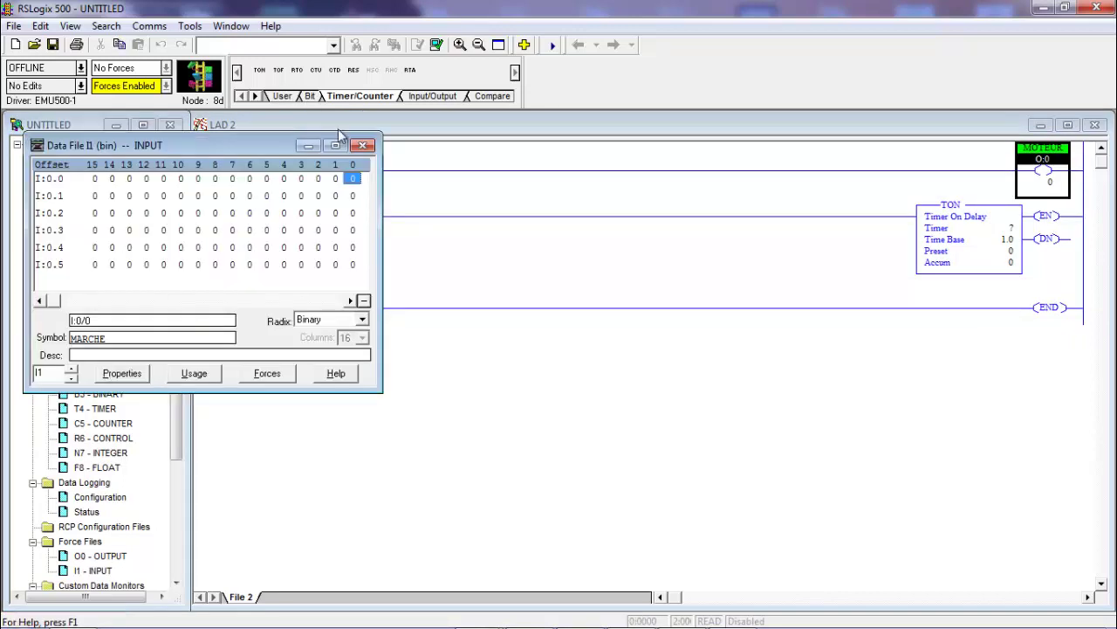
left_click_drag(265, 154, 261, 325)
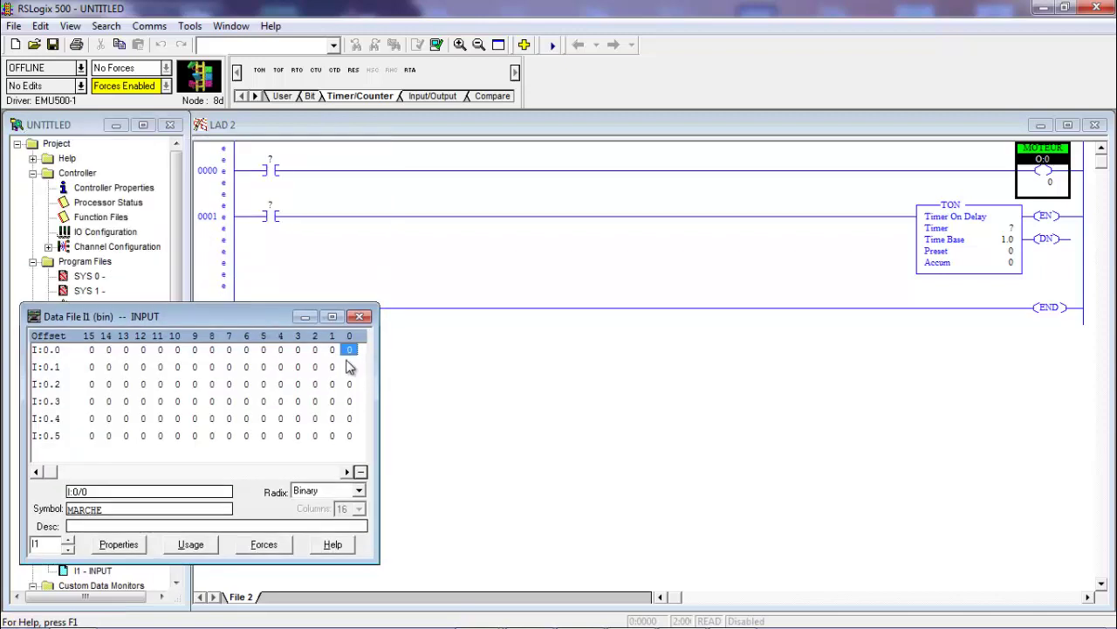
left_click_drag(350, 350, 268, 168)
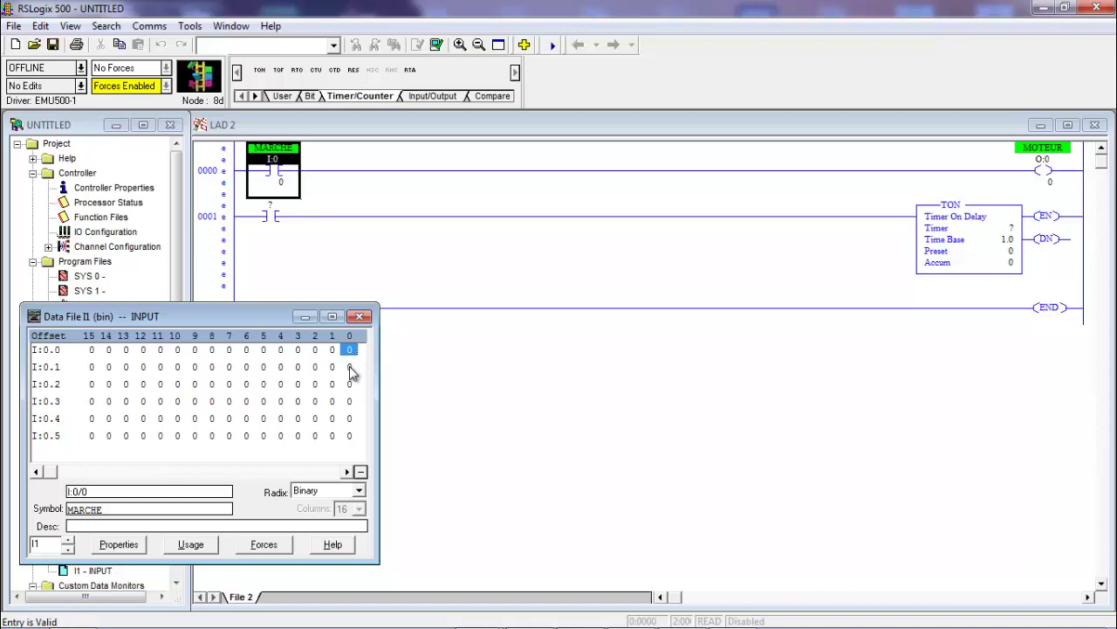
left_click_drag(349, 367, 297, 229)
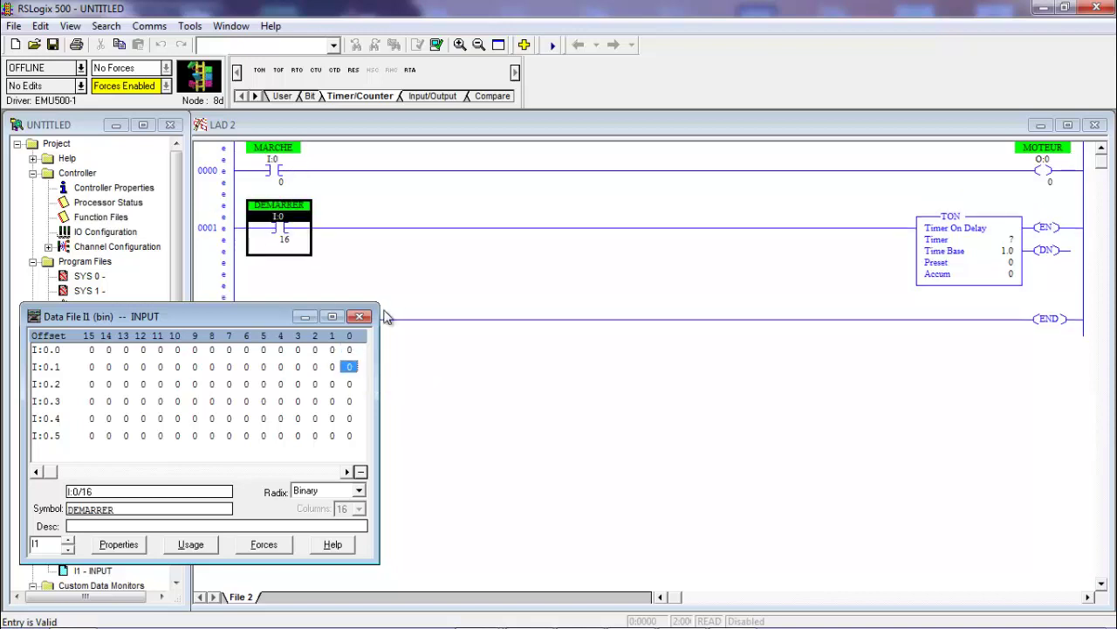
left_click(359, 316)
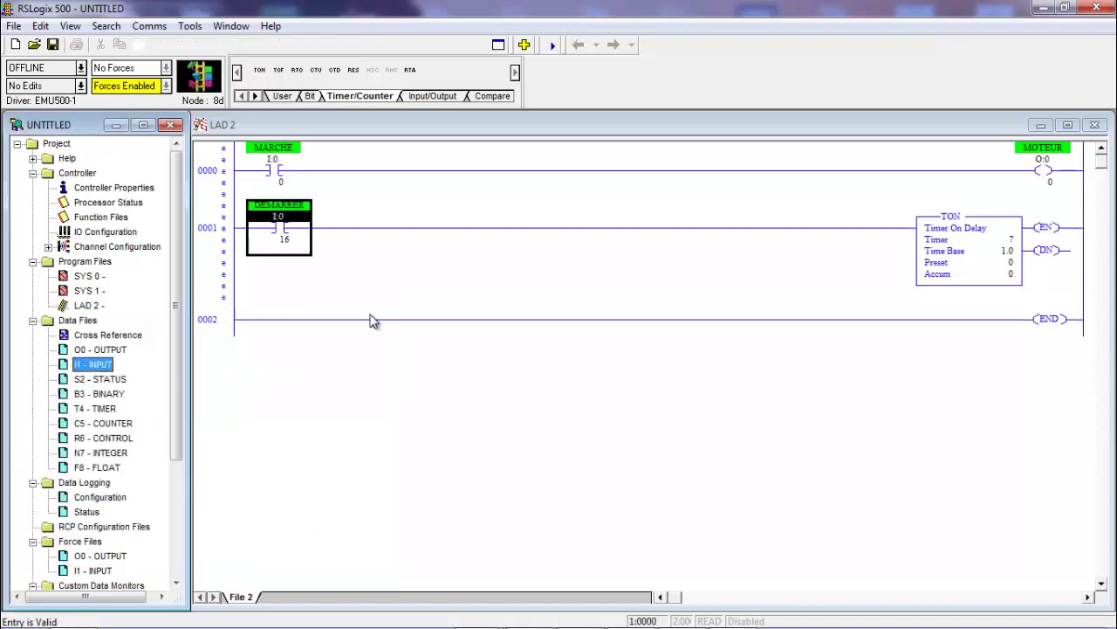
Set the TON to timer T4:0 with time base 1.0, preset 20 and accum 0
double_click(1000, 242)
type("T")
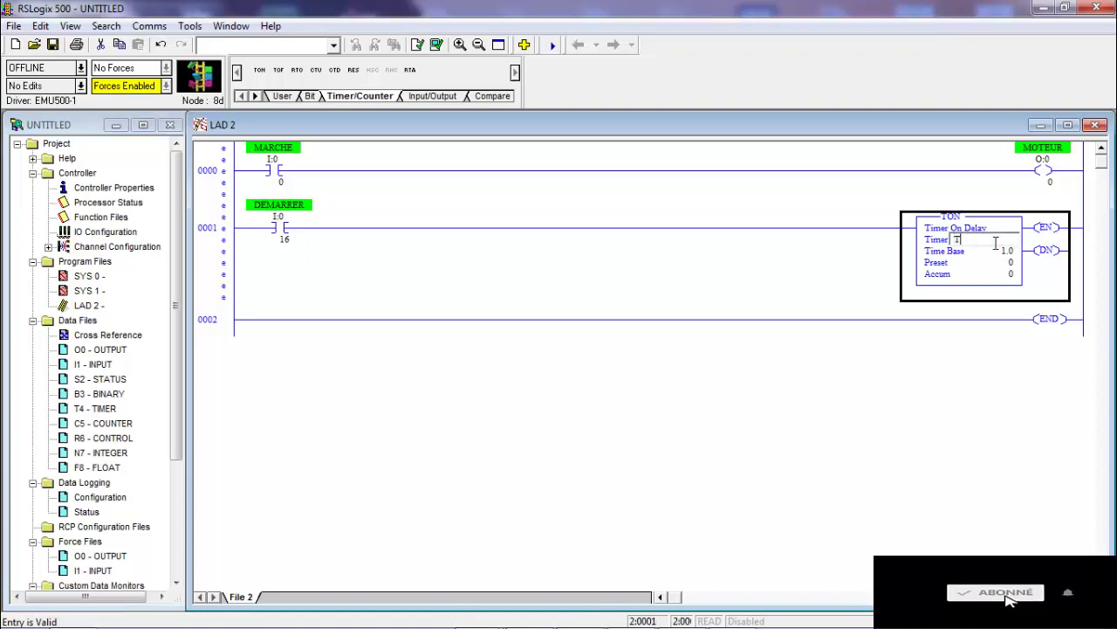
type("4:")
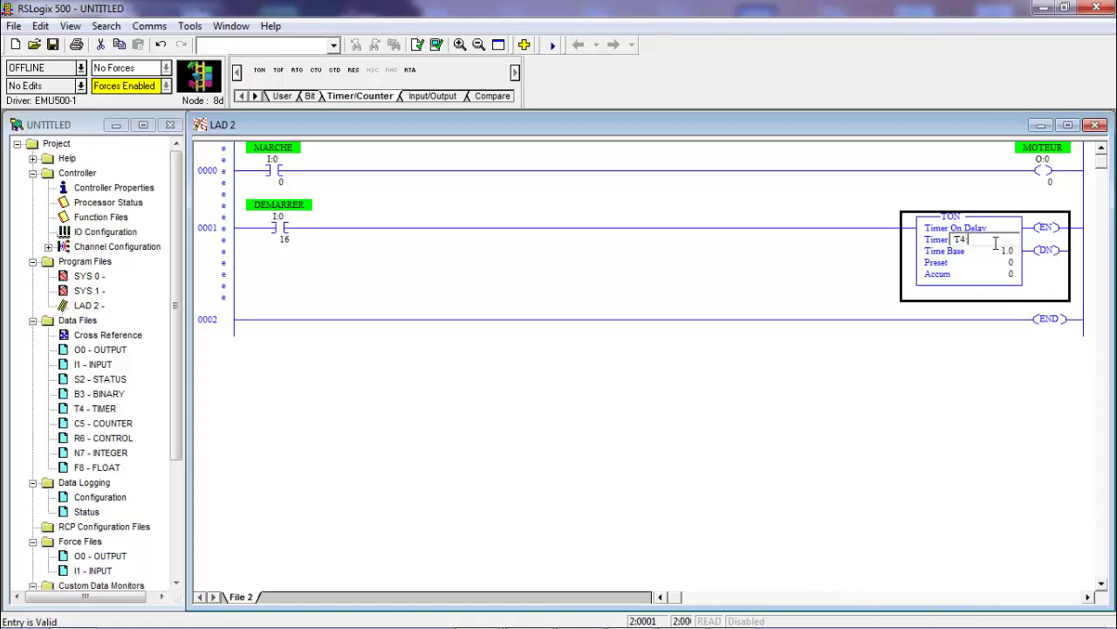
key("Return")
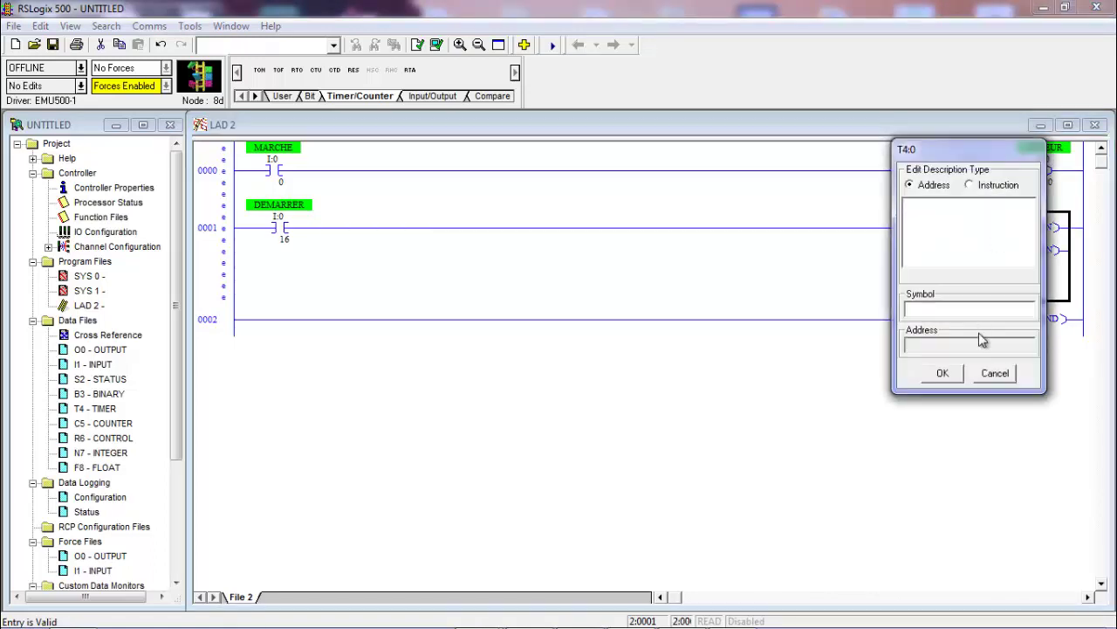
left_click(943, 373)
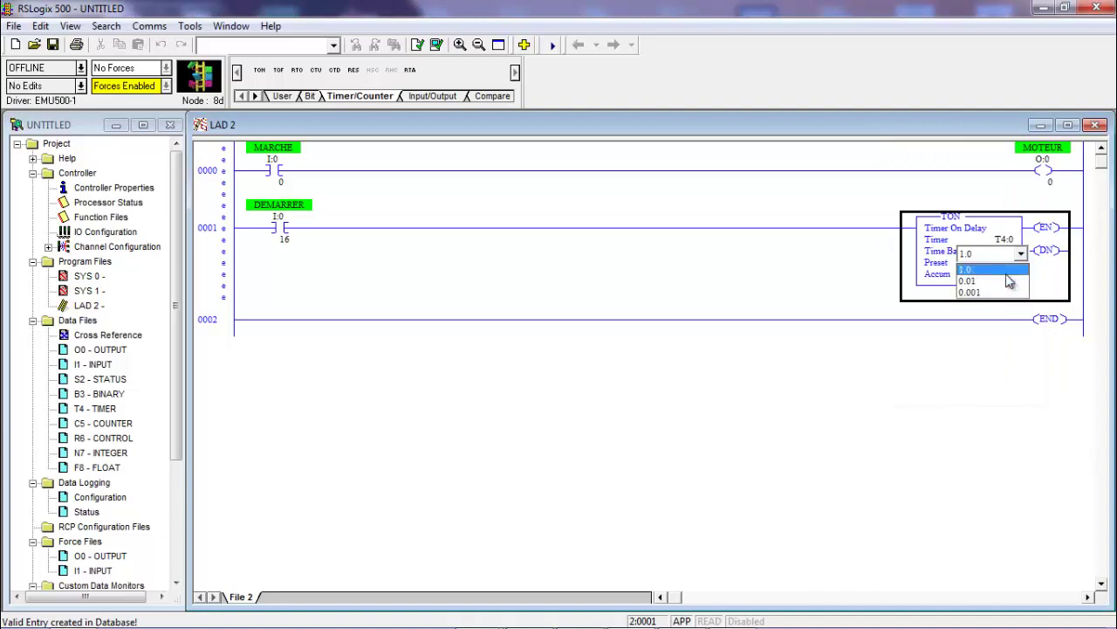
left_click(1006, 275)
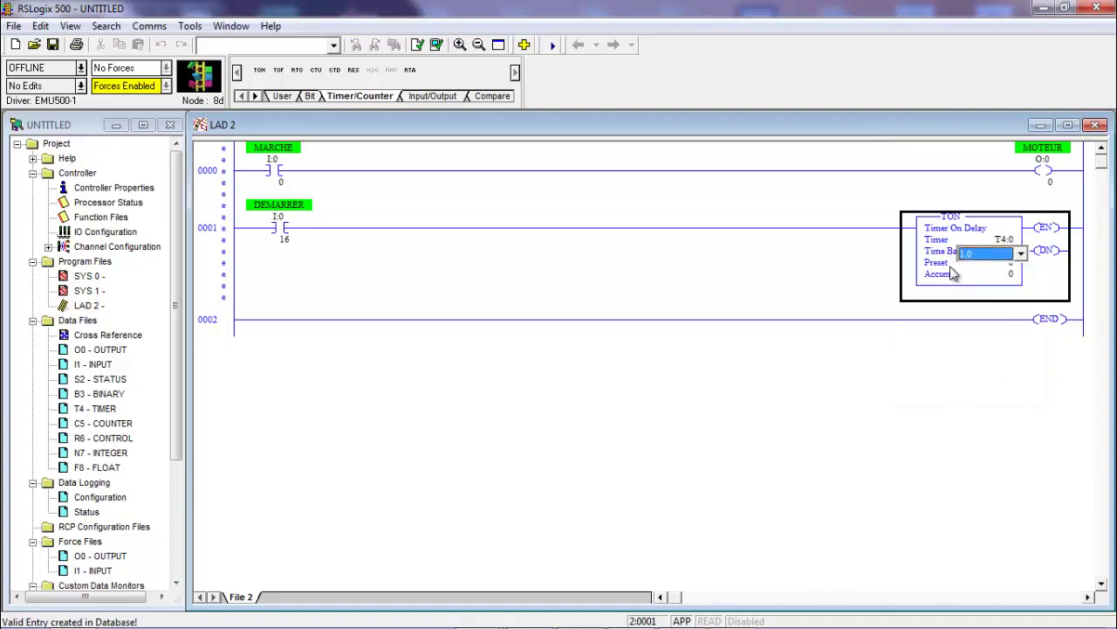
left_click(950, 267)
left_click(992, 263)
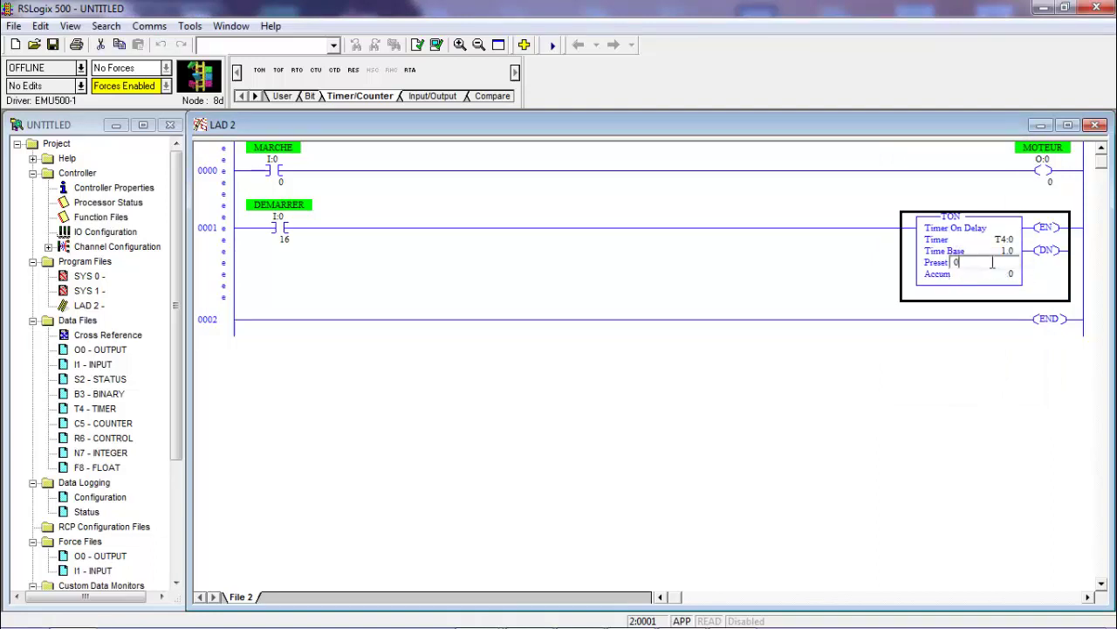
type("20")
key("BackSpace")
type("20")
key("Return")
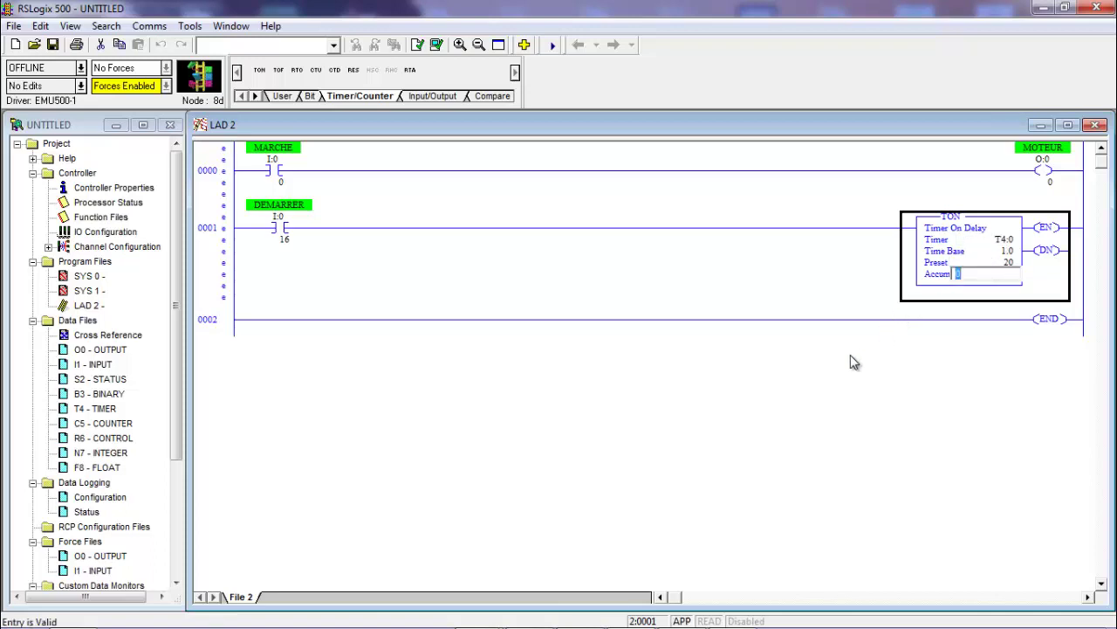
key("Return")
Verify the ladder, save it as UNTITLED.RSS and download it online to the MicroLogix 1100 at node 08
left_click(437, 48)
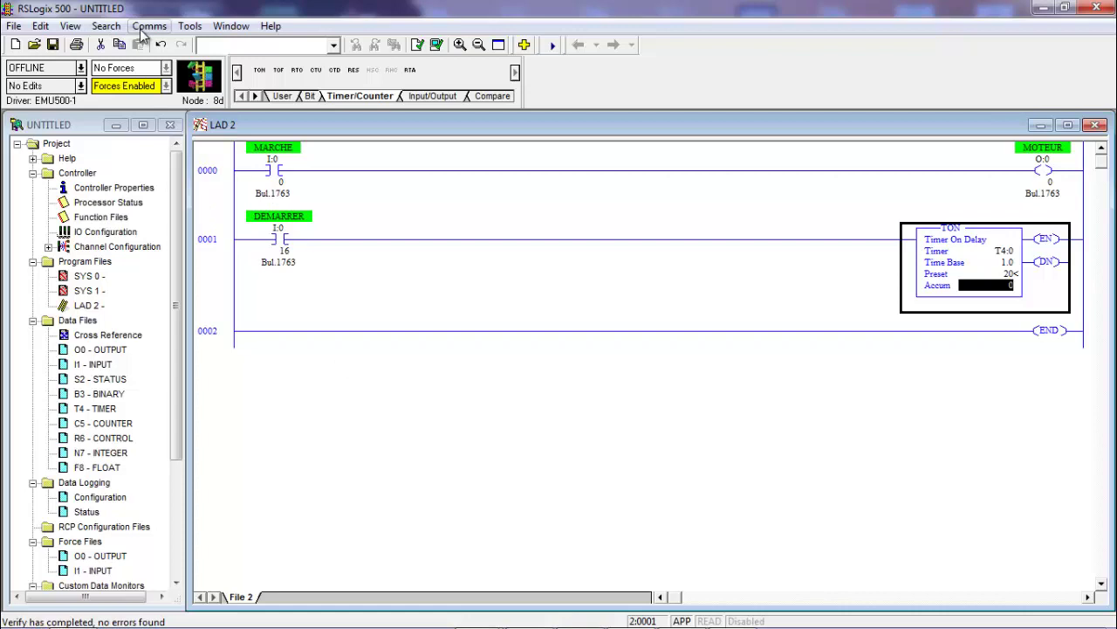
left_click(143, 28)
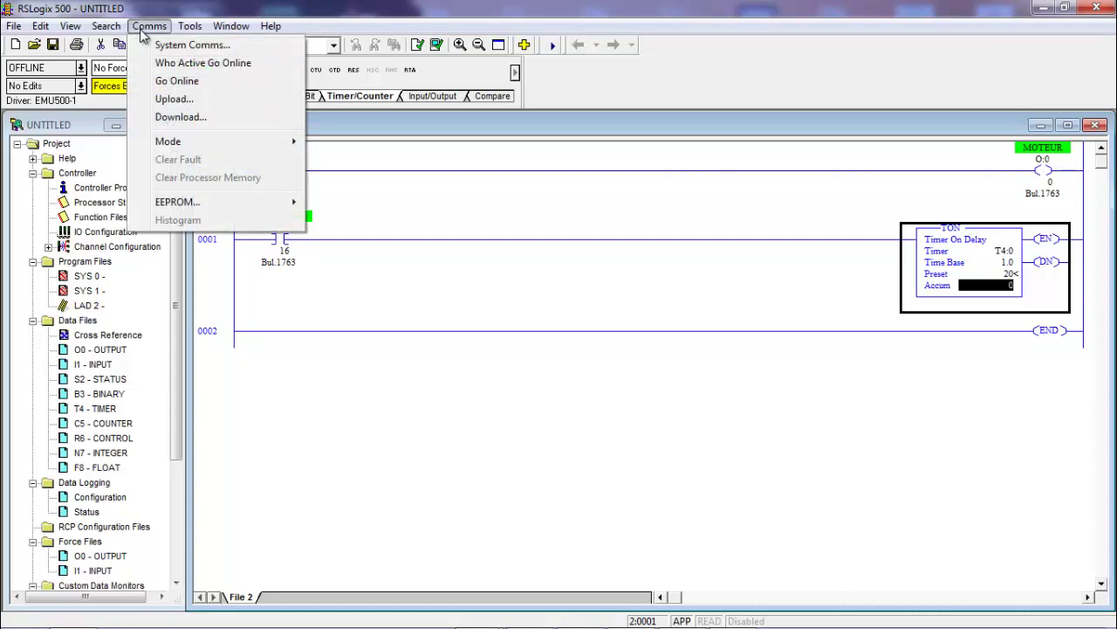
left_click(160, 50)
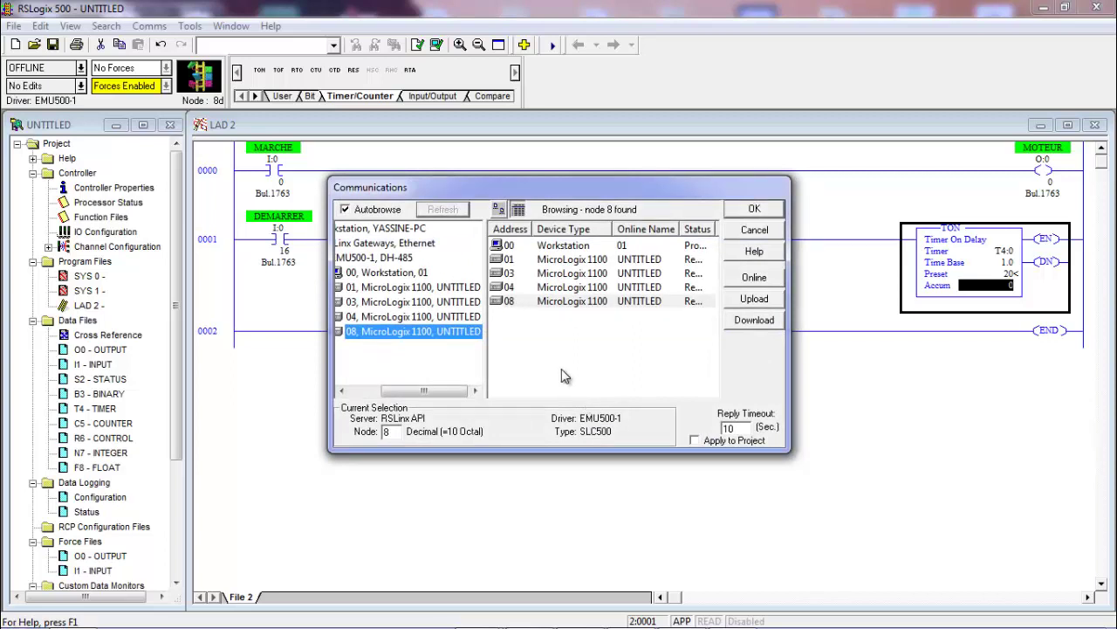
left_click(512, 301)
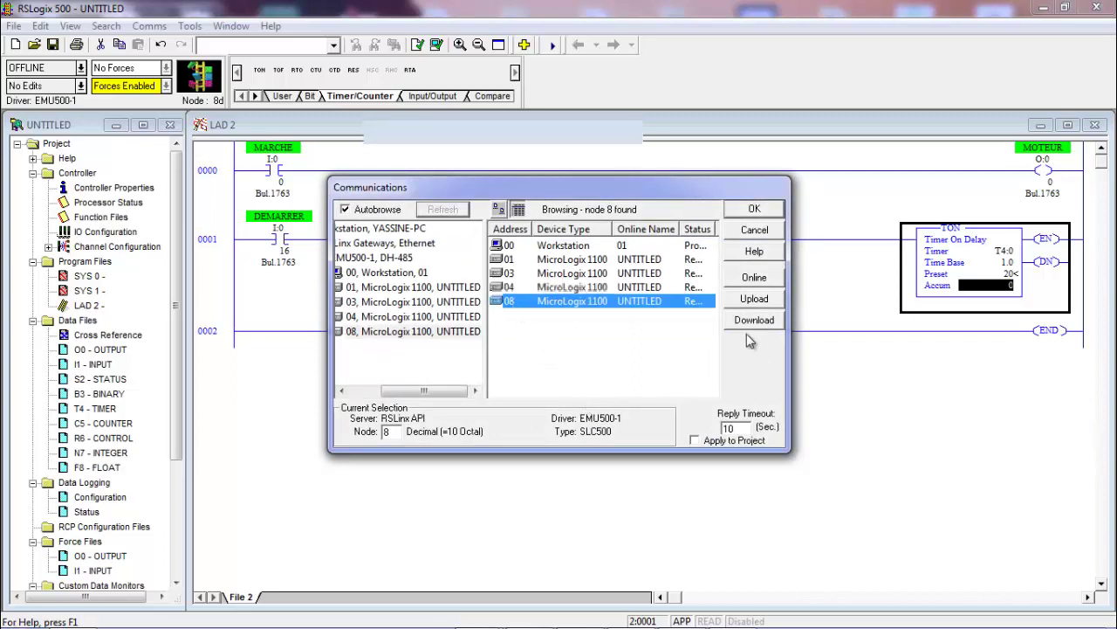
left_click(758, 325)
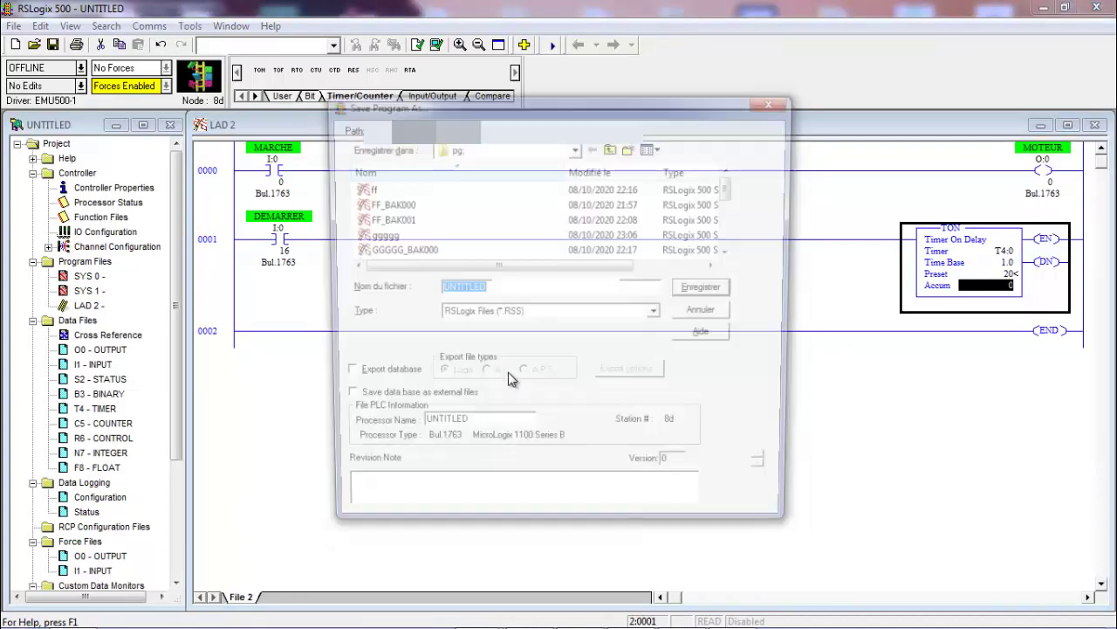
left_click(710, 291)
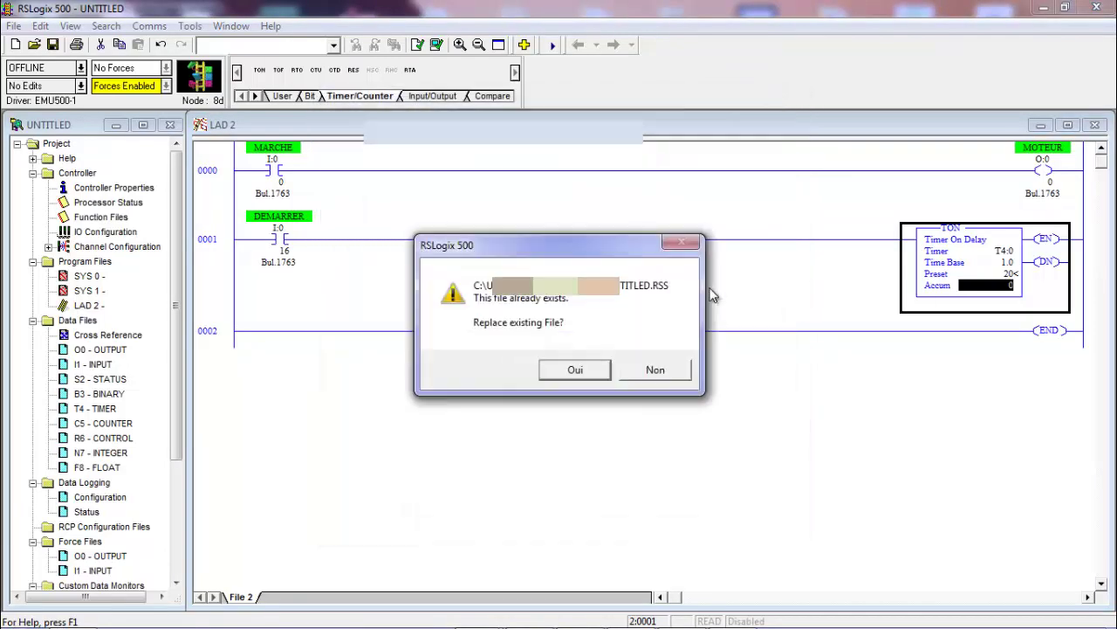
left_click(568, 370)
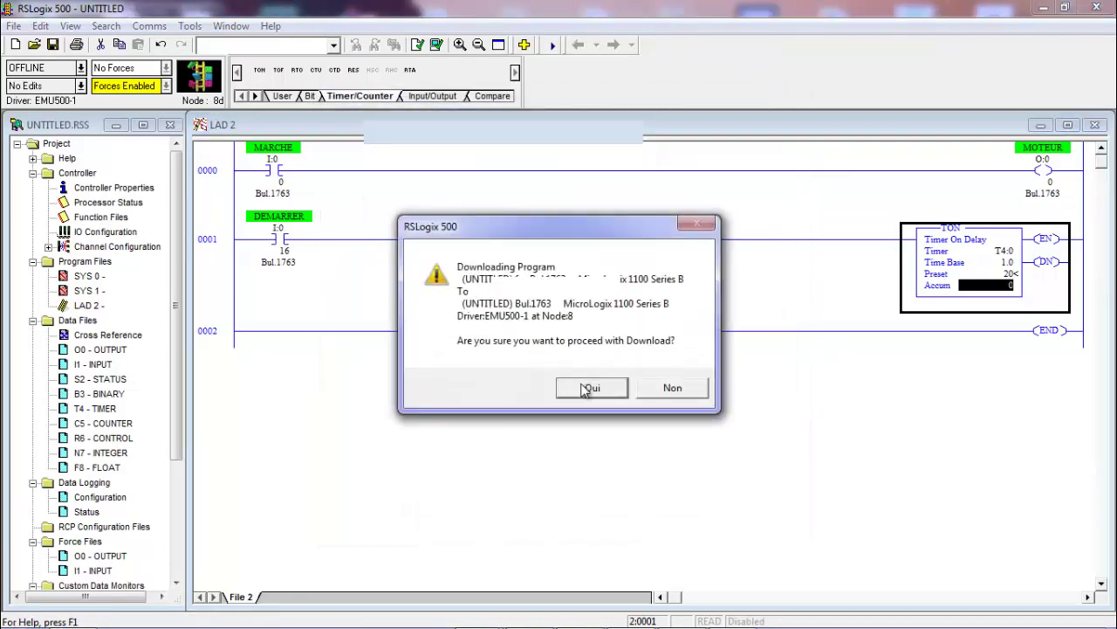
left_click(585, 386)
left_click(538, 358)
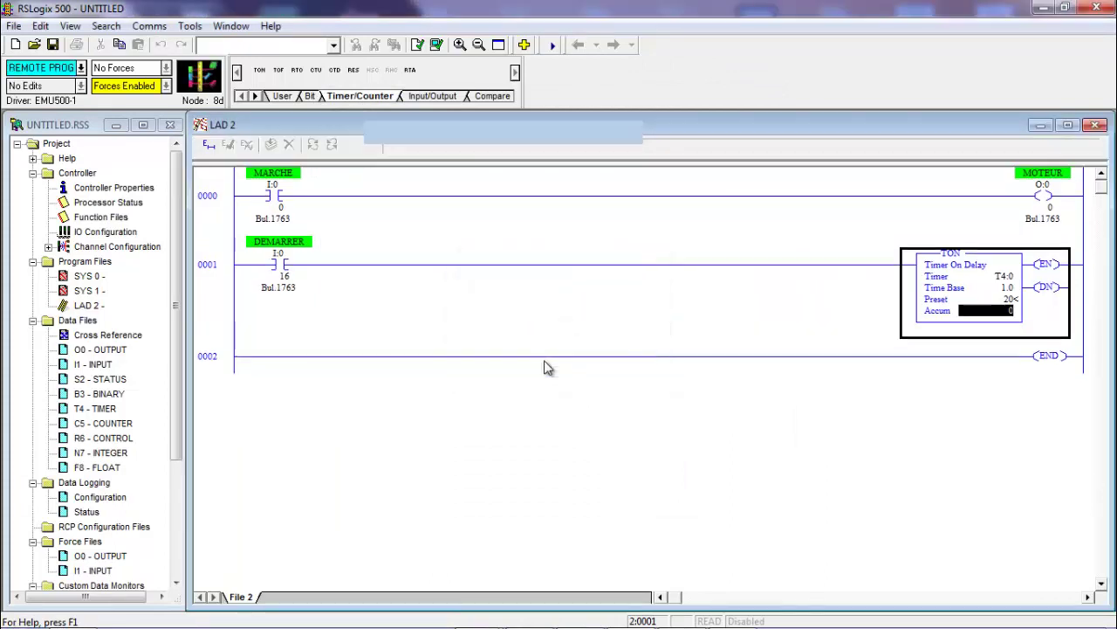
Switch the processor to Run mode
left_click(80, 68)
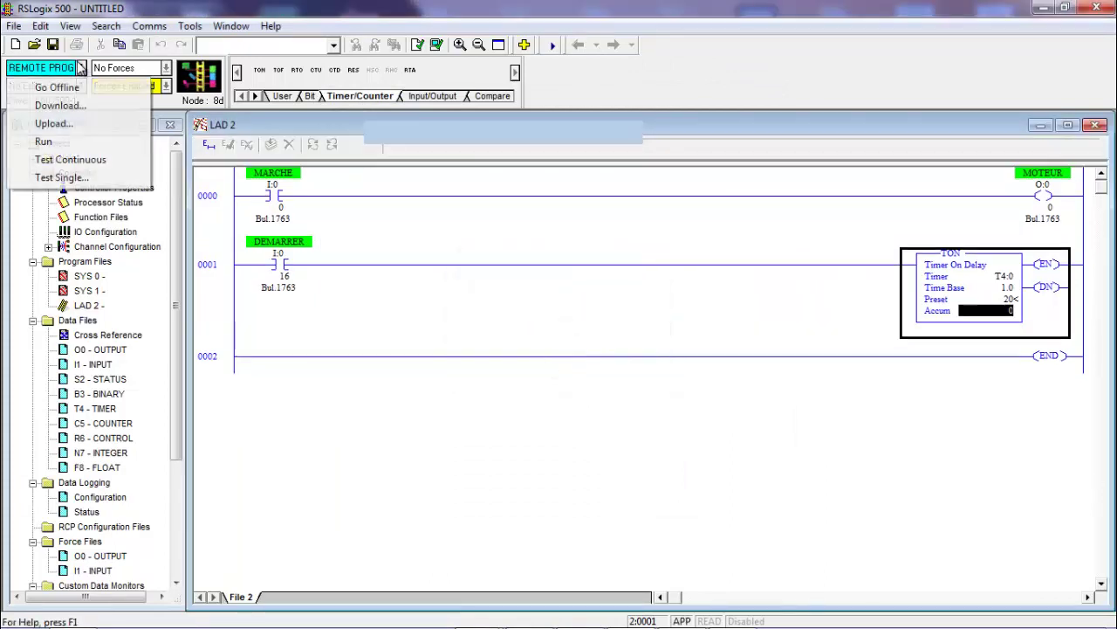
left_click(48, 143)
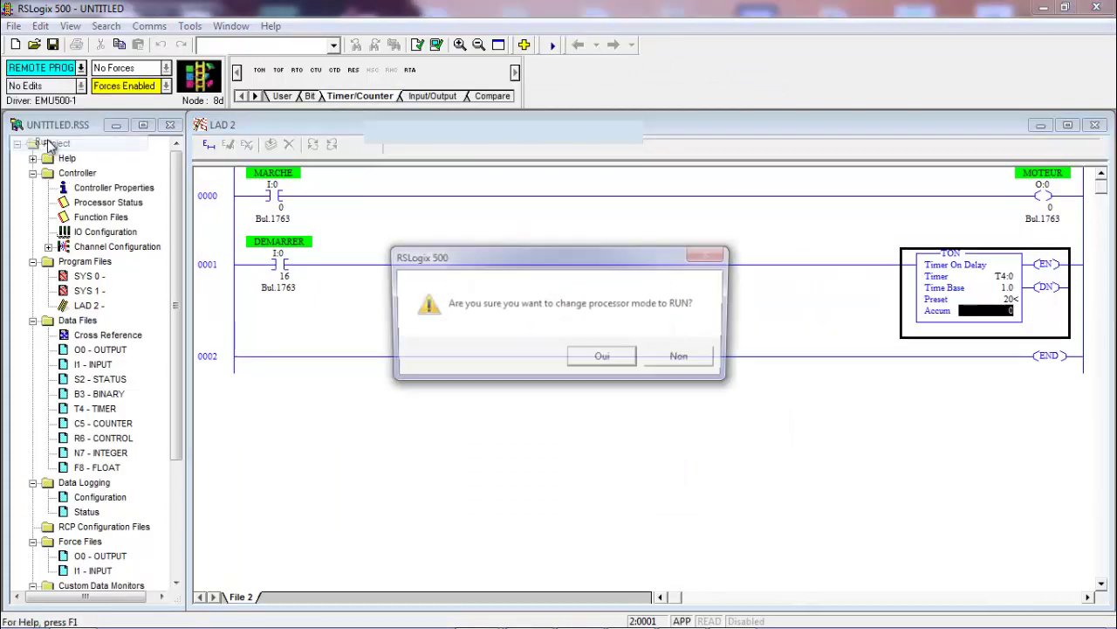
left_click(599, 360)
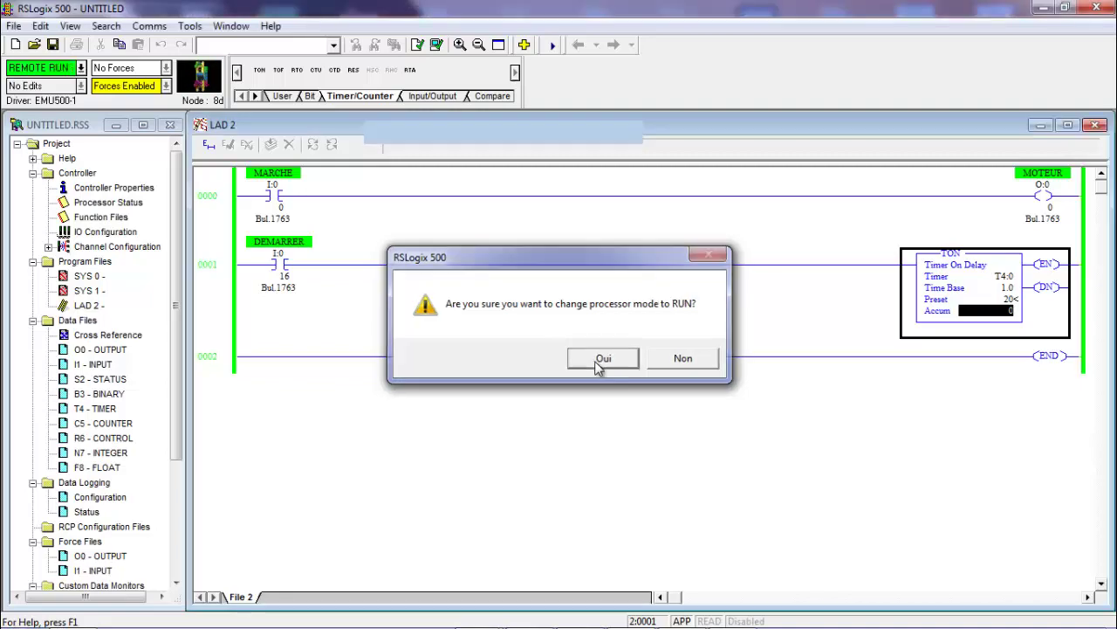
Set the MARCHE input I:0/0 to 1 in the I1 input data file
left_click(85, 366)
double_click(85, 365)
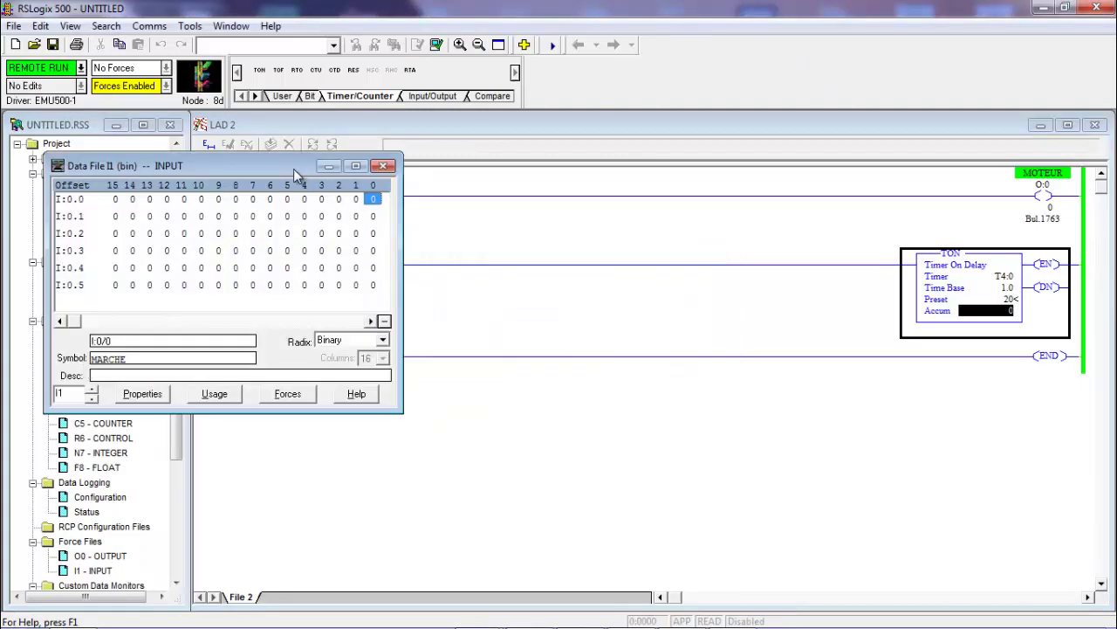
left_click_drag(293, 168, 250, 370)
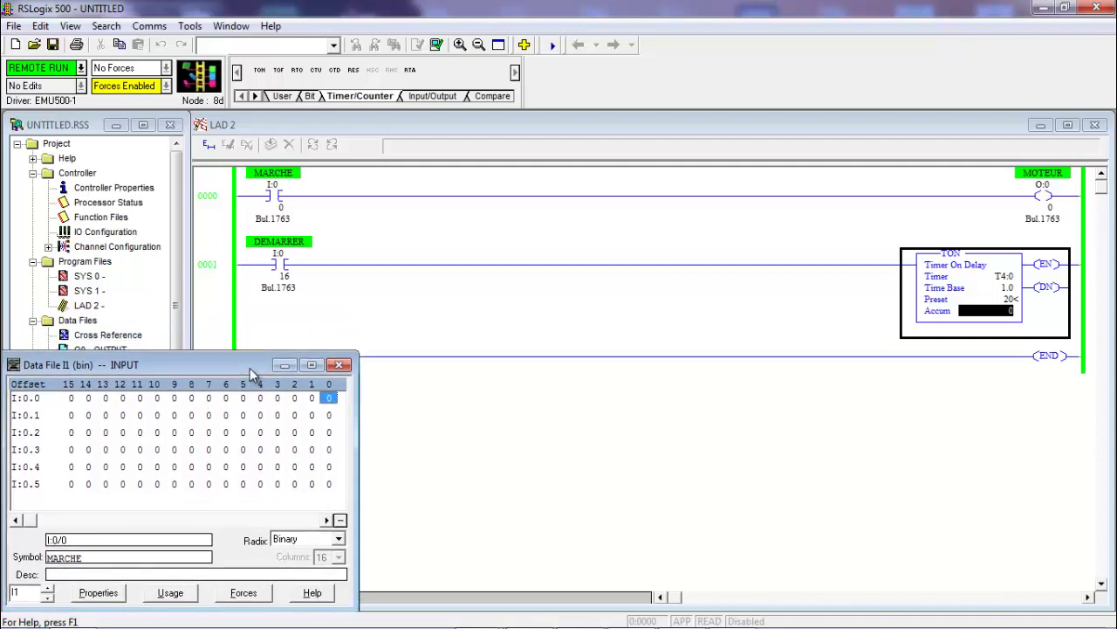
type("1")
key("Return")
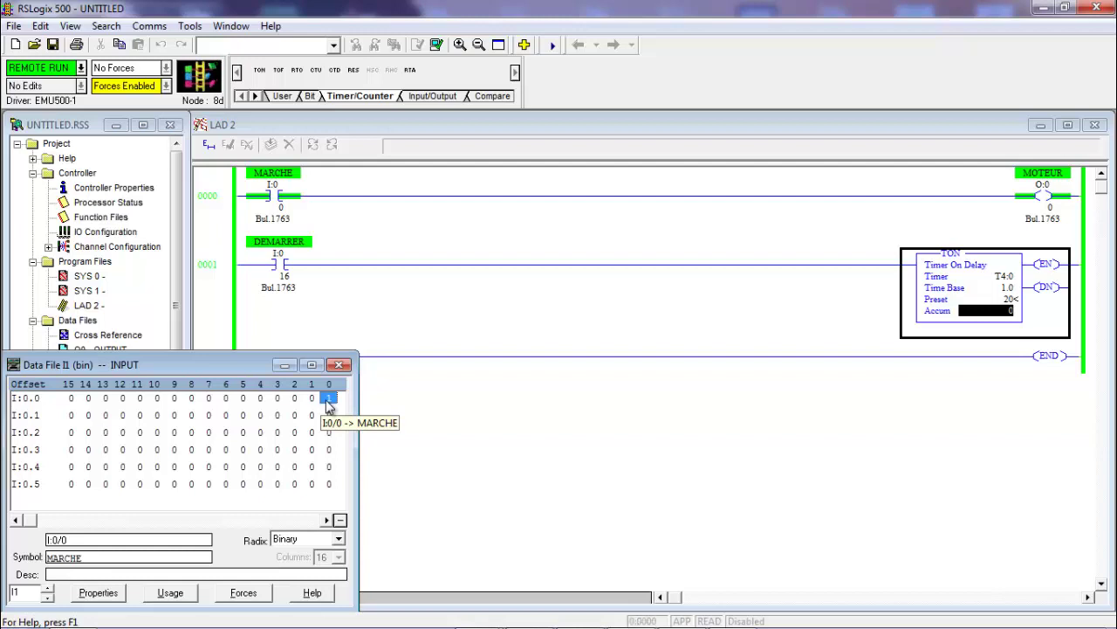
Set the DEMARRER input I:0/16 to 1, let T4:0 count to 20, then close the table
left_click(330, 415)
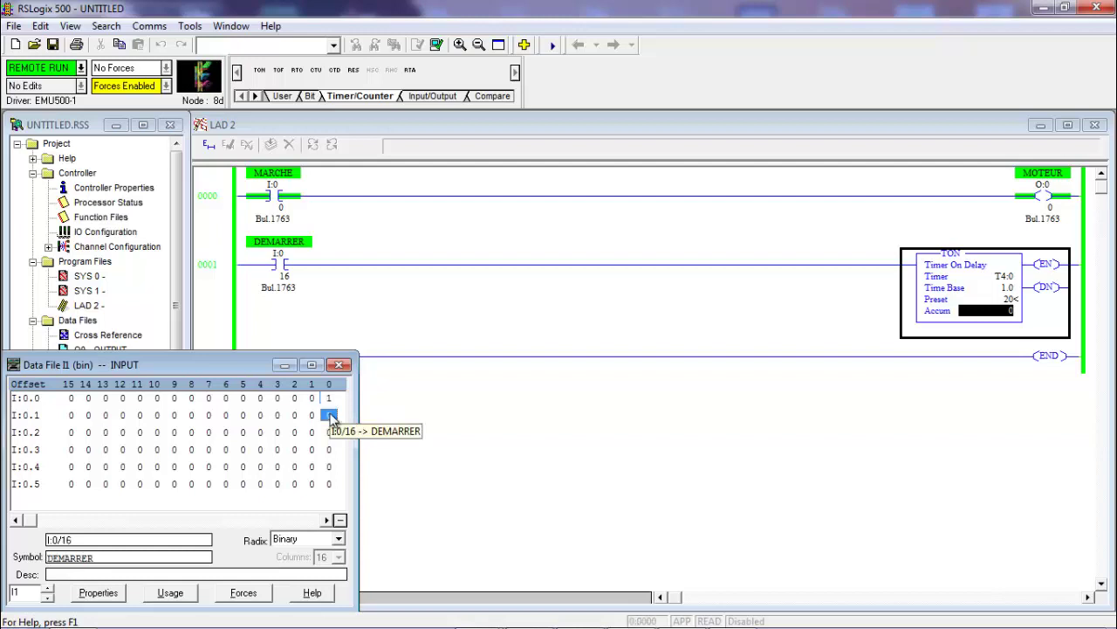
type("1")
key("Return")
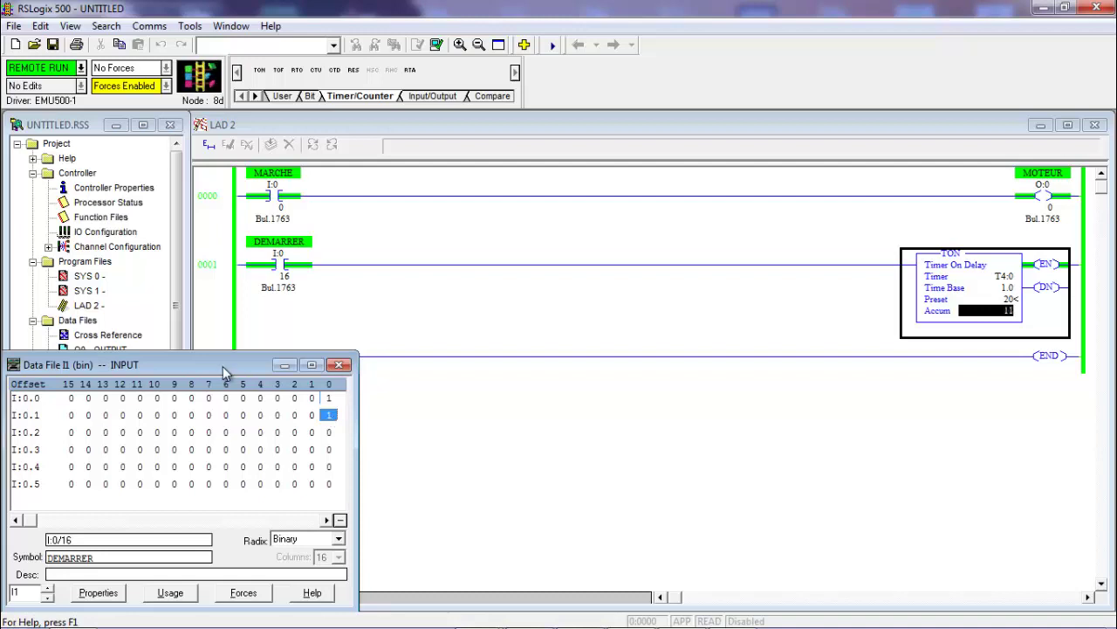
left_click_drag(223, 366, 338, 313)
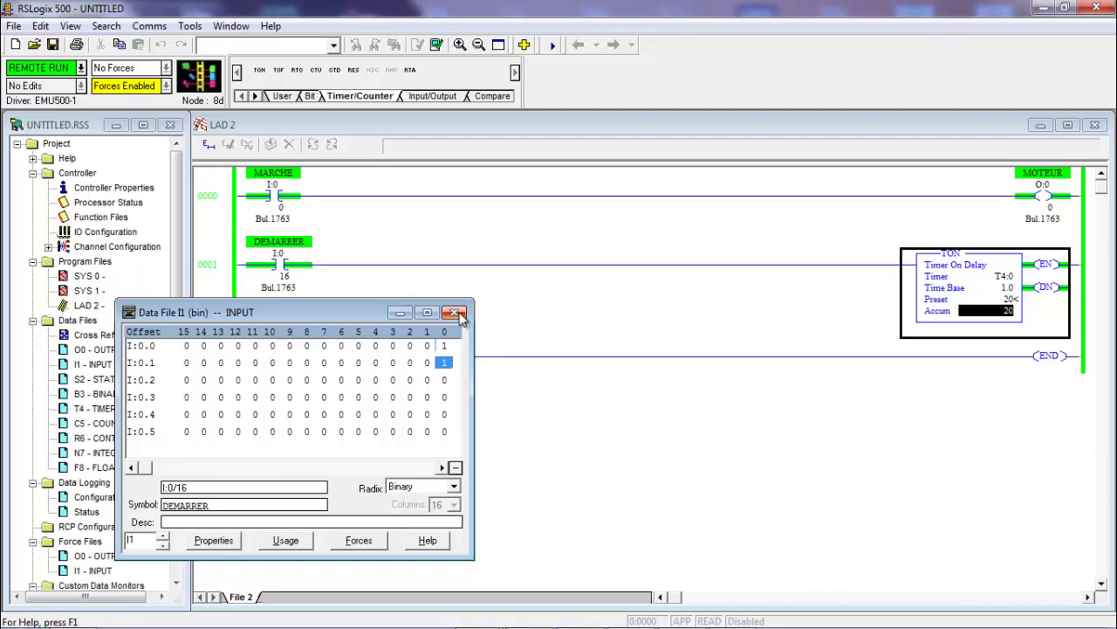
left_click(457, 313)
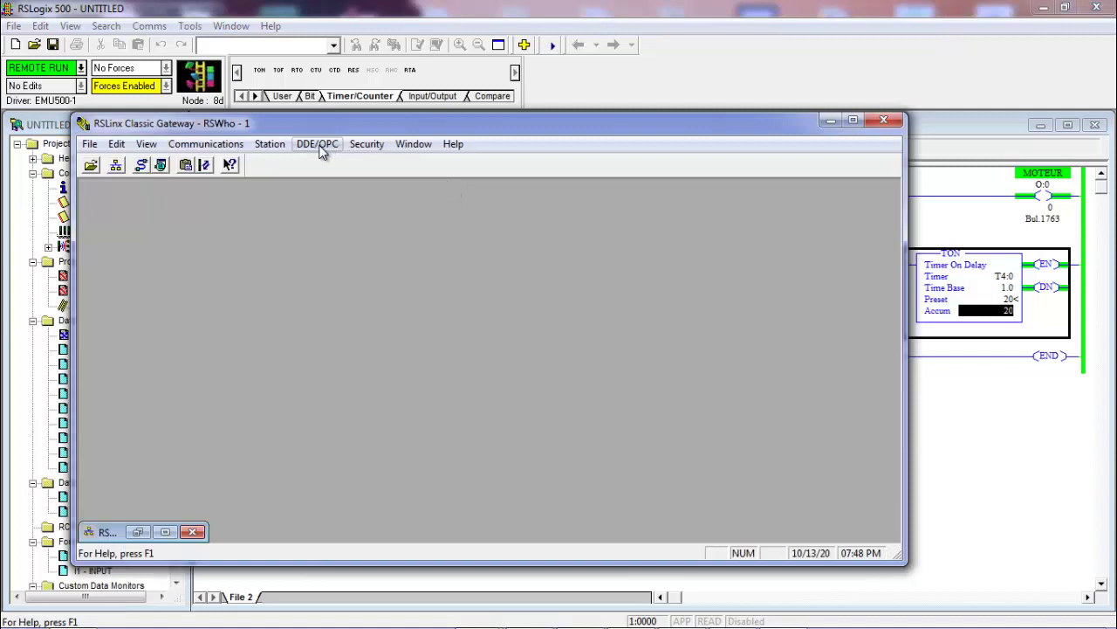
Add a new DDE/OPC topic named supervision_excel
left_click(317, 147)
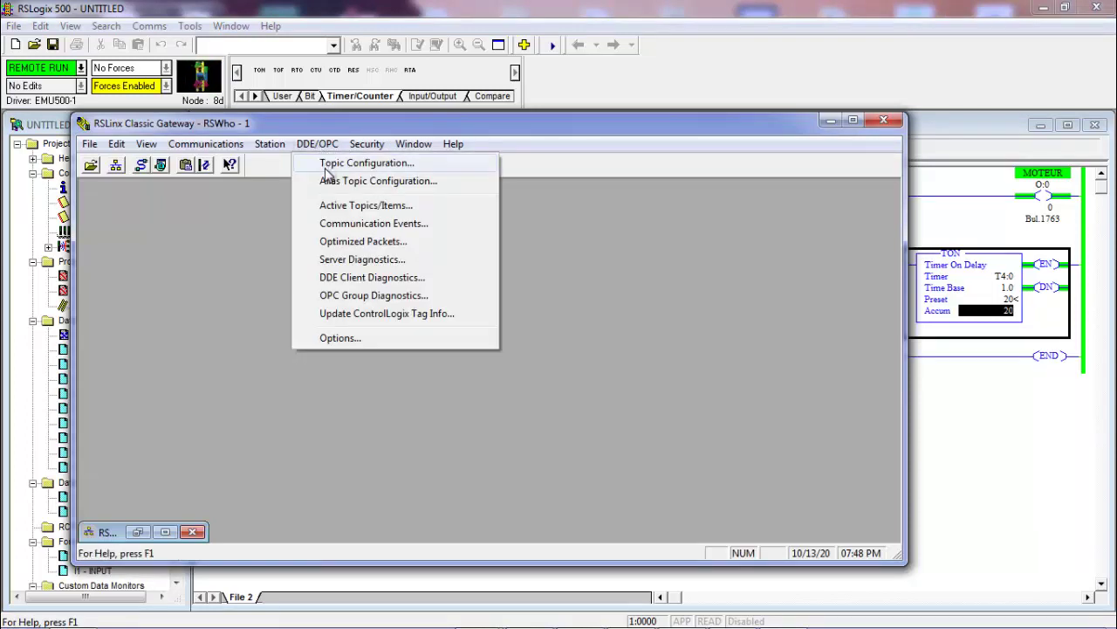
left_click(325, 164)
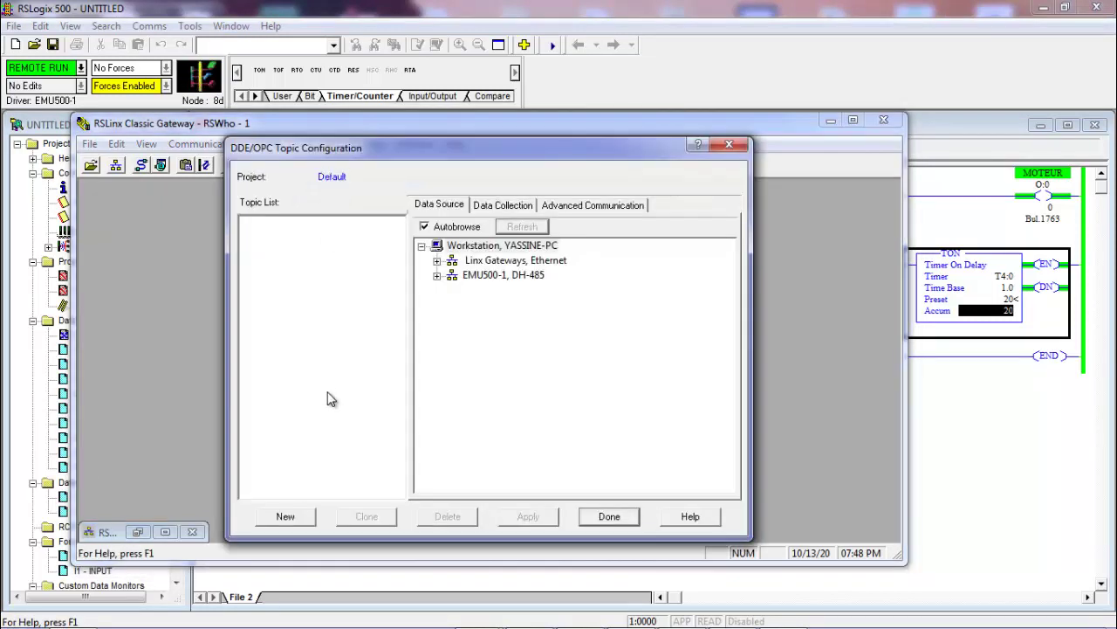
left_click(294, 522)
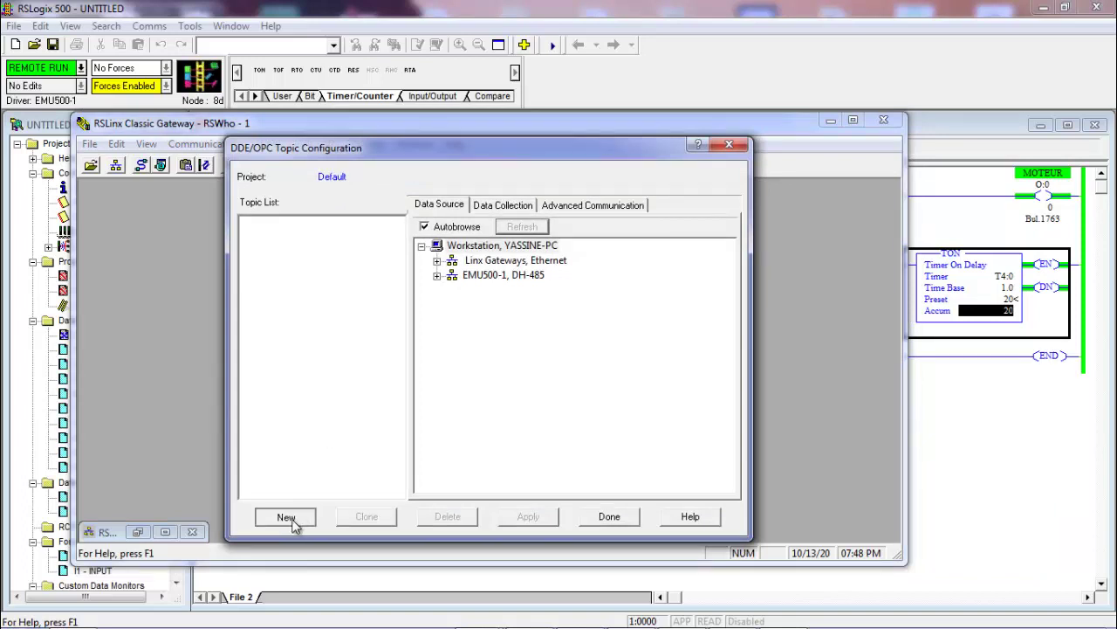
left_click(644, 382)
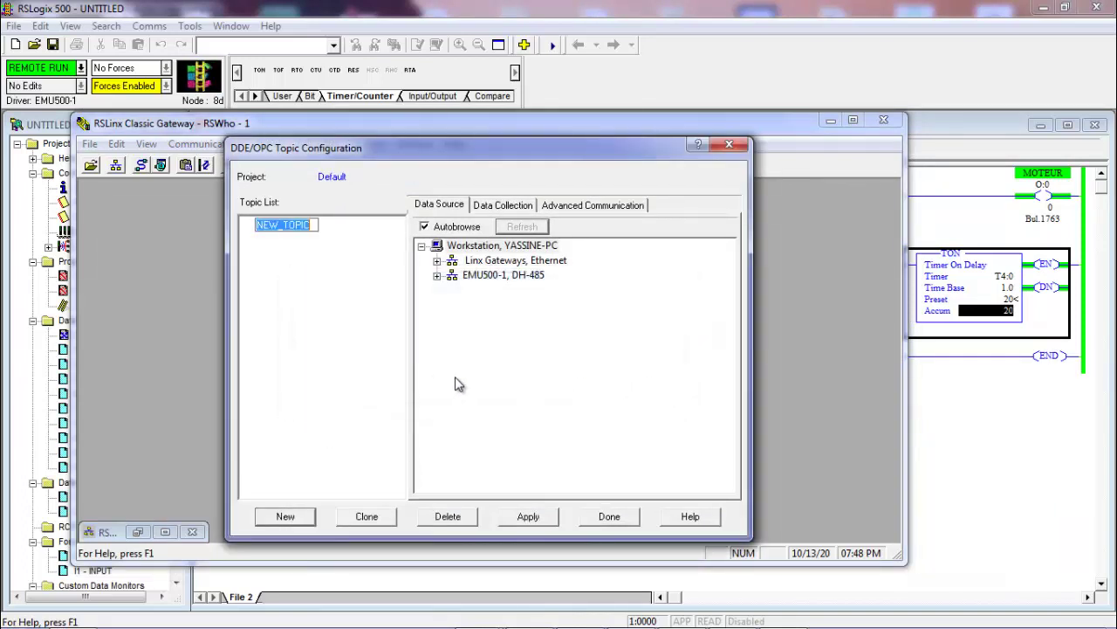
type("sup")
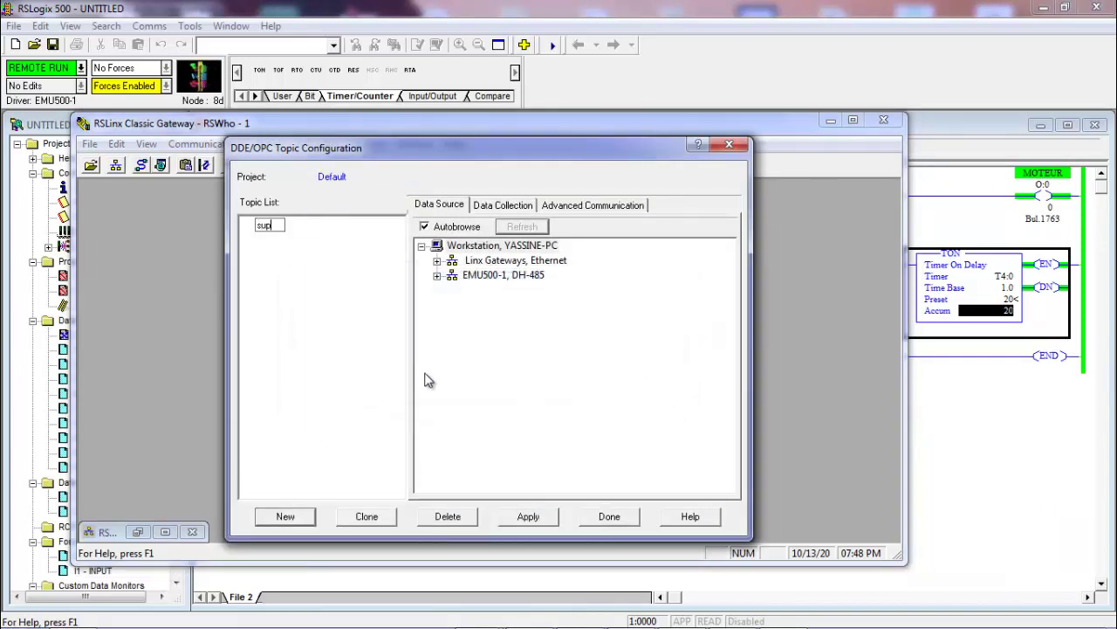
type("ervis")
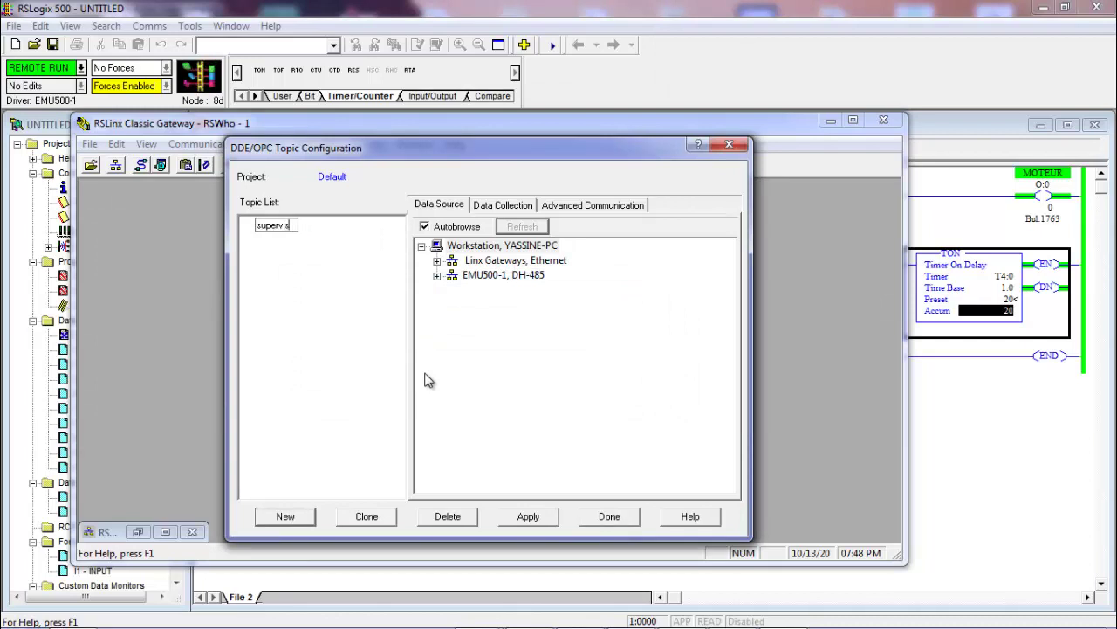
type("ion_excel")
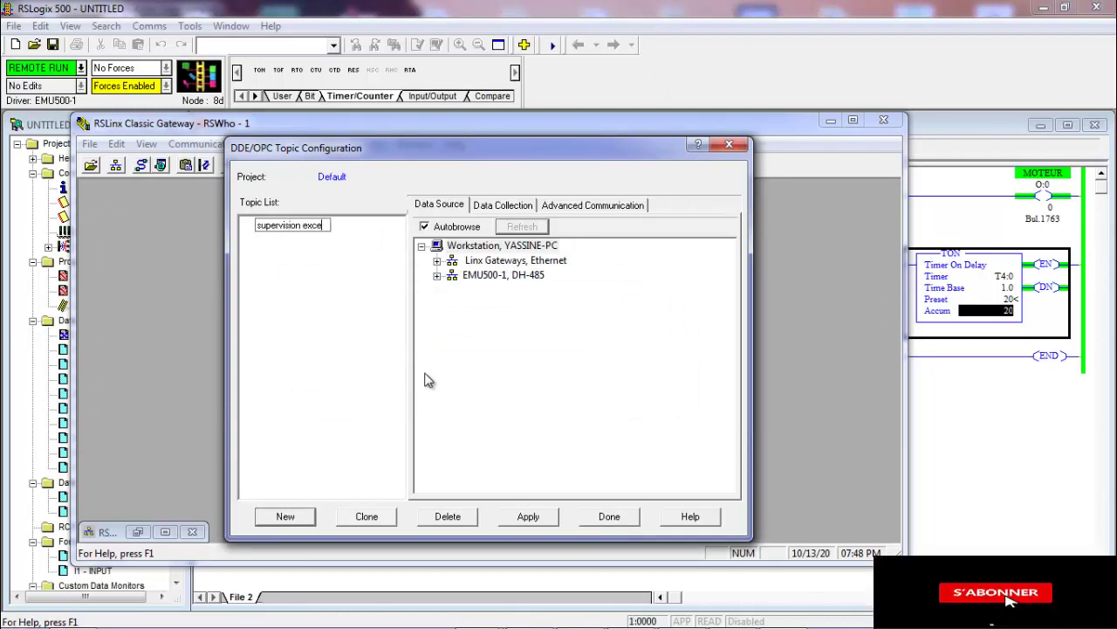
key("Return")
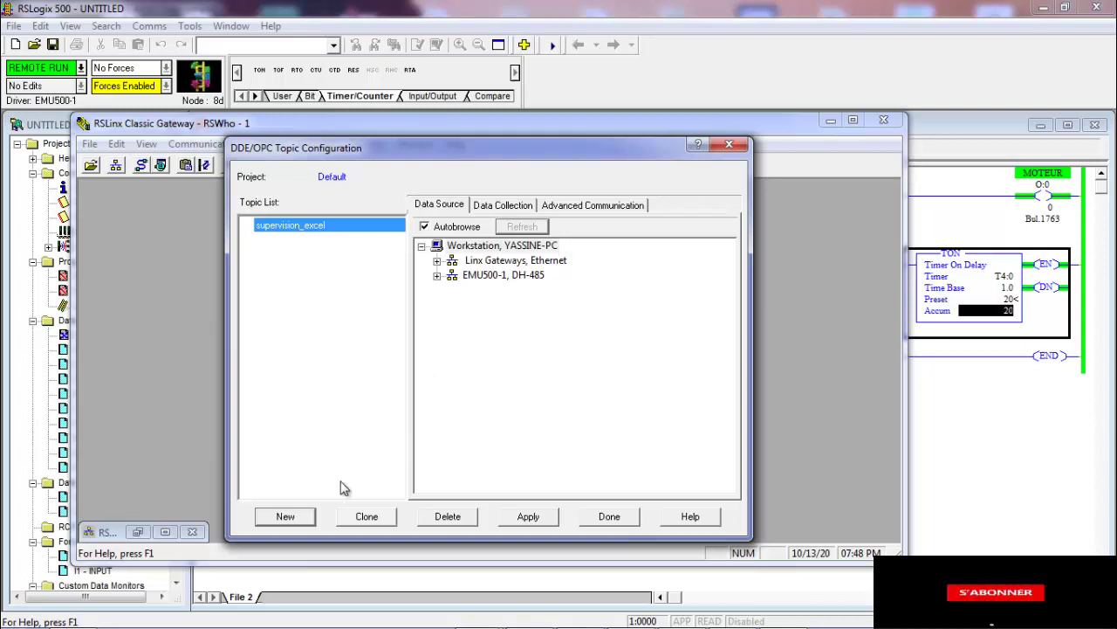
Link the topic to station 08 MicroLogix 1100 under EMU500-1, DH-485, and apply it
left_click(437, 276)
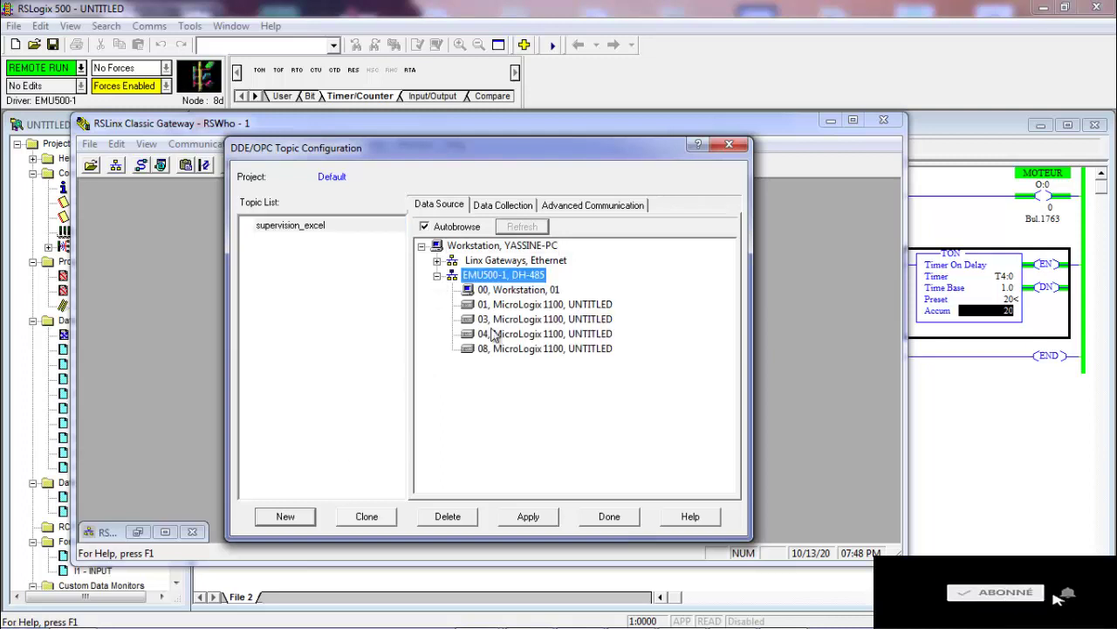
left_click(492, 348)
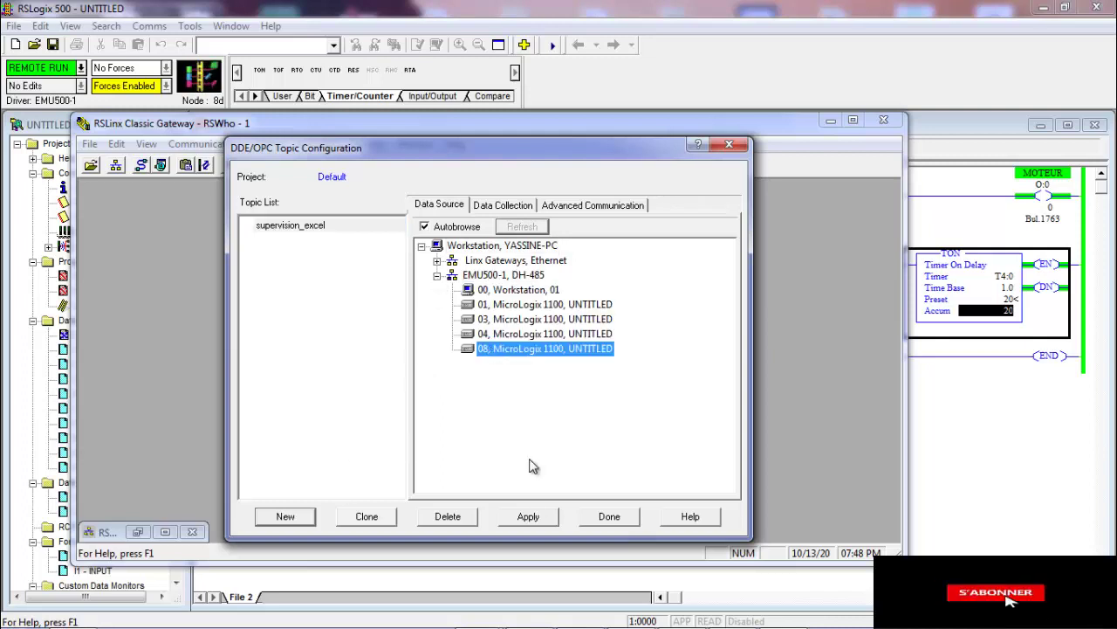
left_click(528, 516)
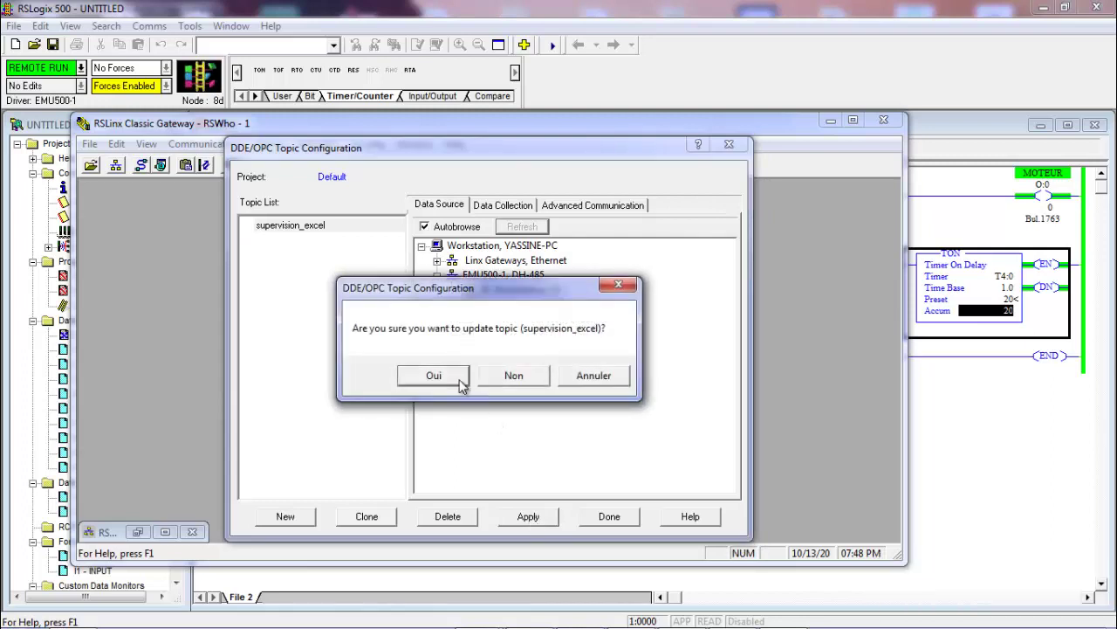
left_click(459, 380)
left_click(636, 379)
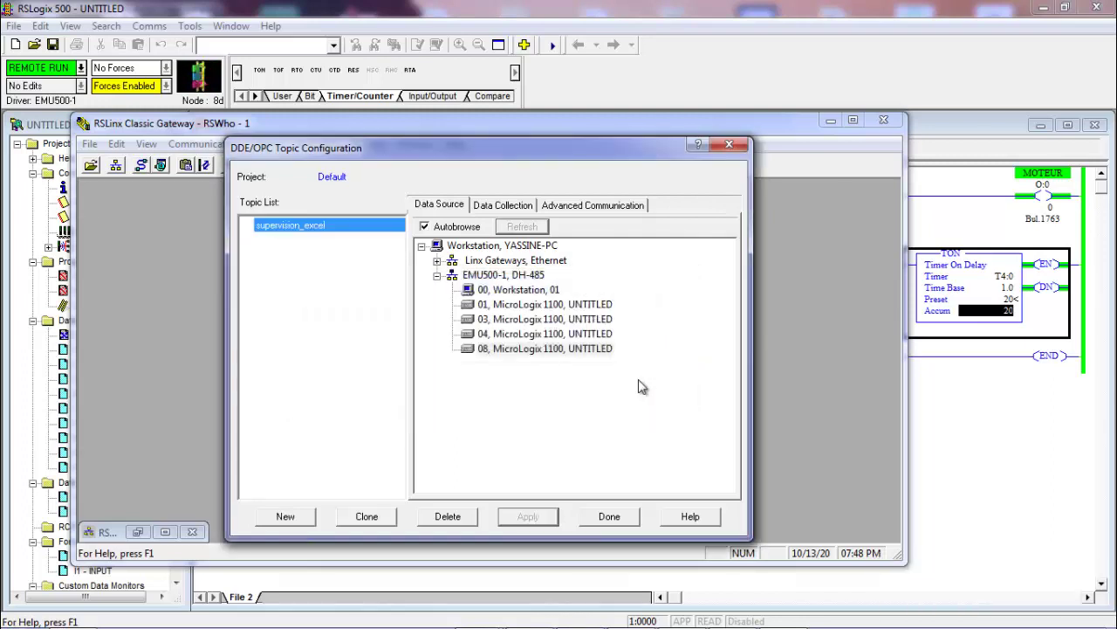
left_click(729, 145)
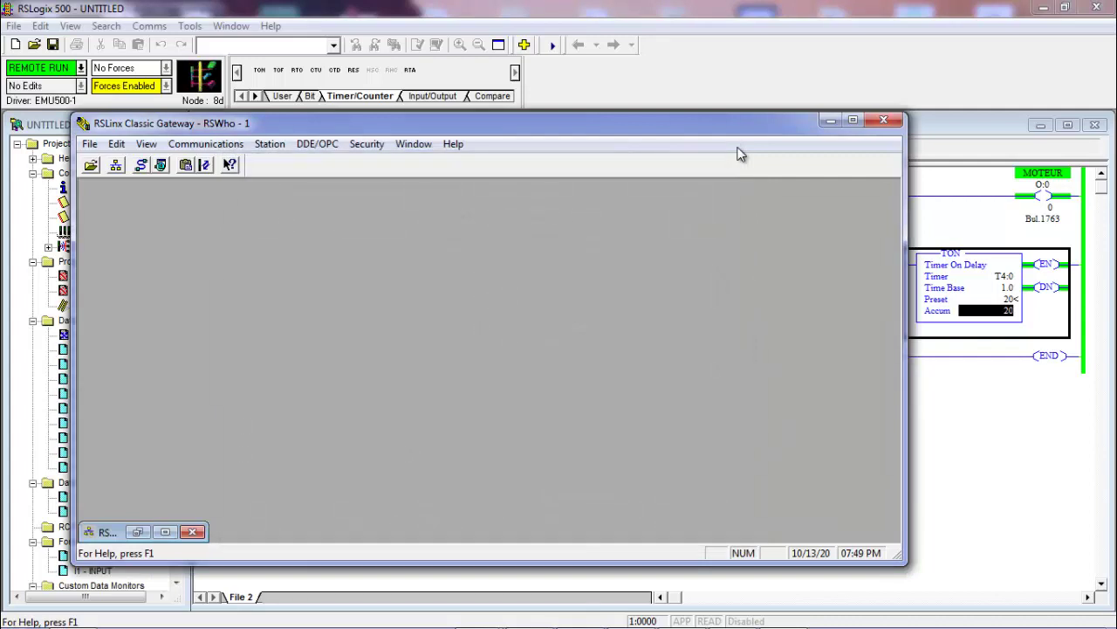
left_click(186, 167)
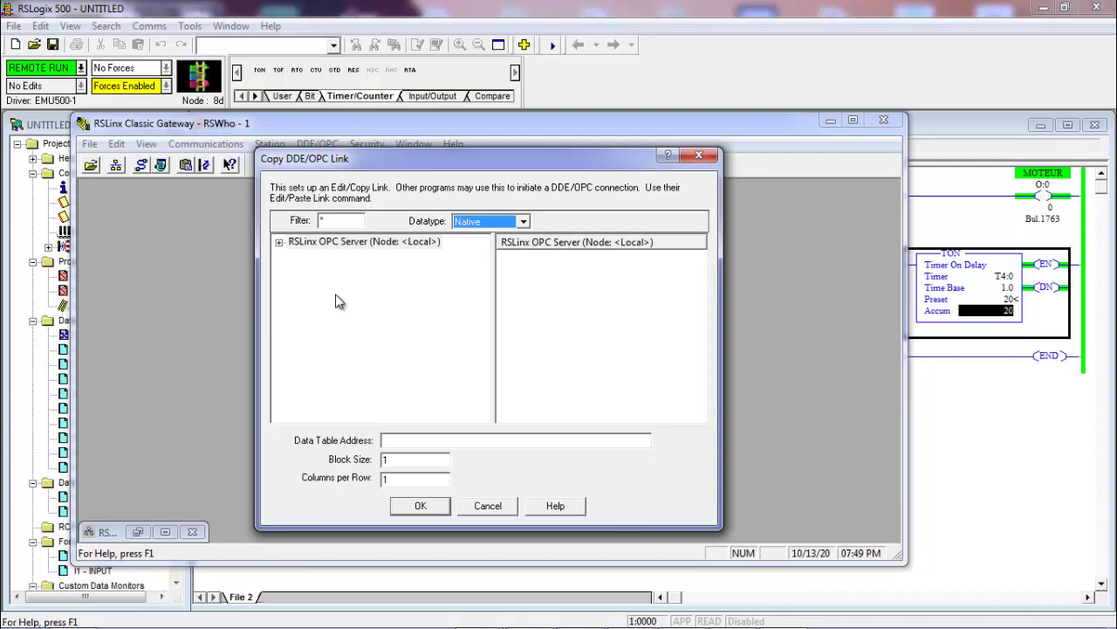
Copy the link [supervision_excel]O:0.0,L1,C1 for output bit O:0.0 from the Online O0 file
left_click(279, 244)
left_click(295, 257)
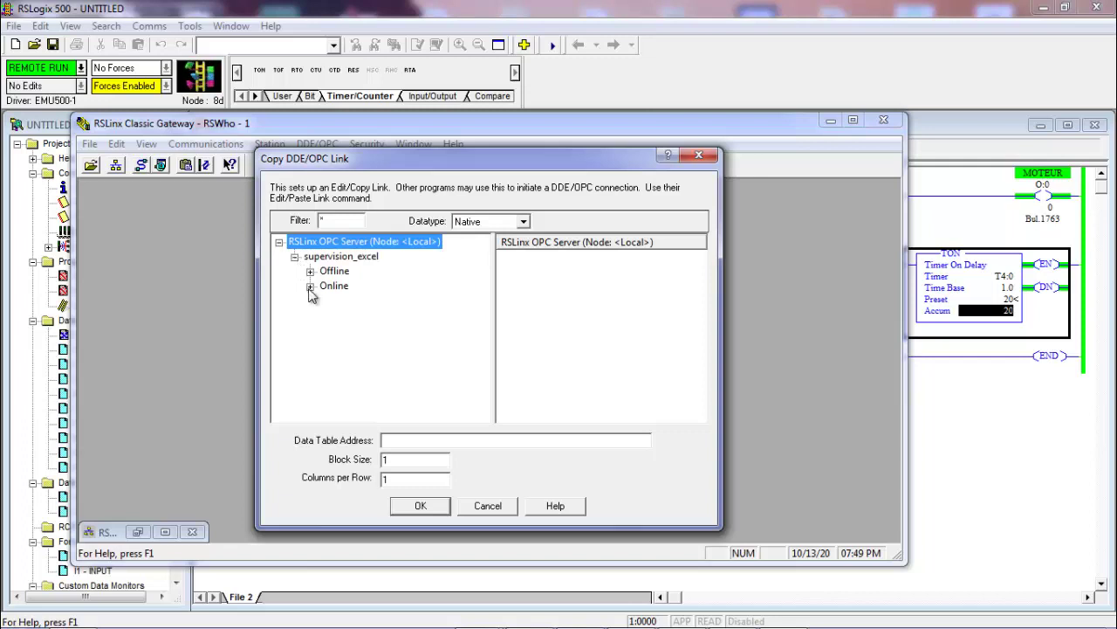
left_click(310, 285)
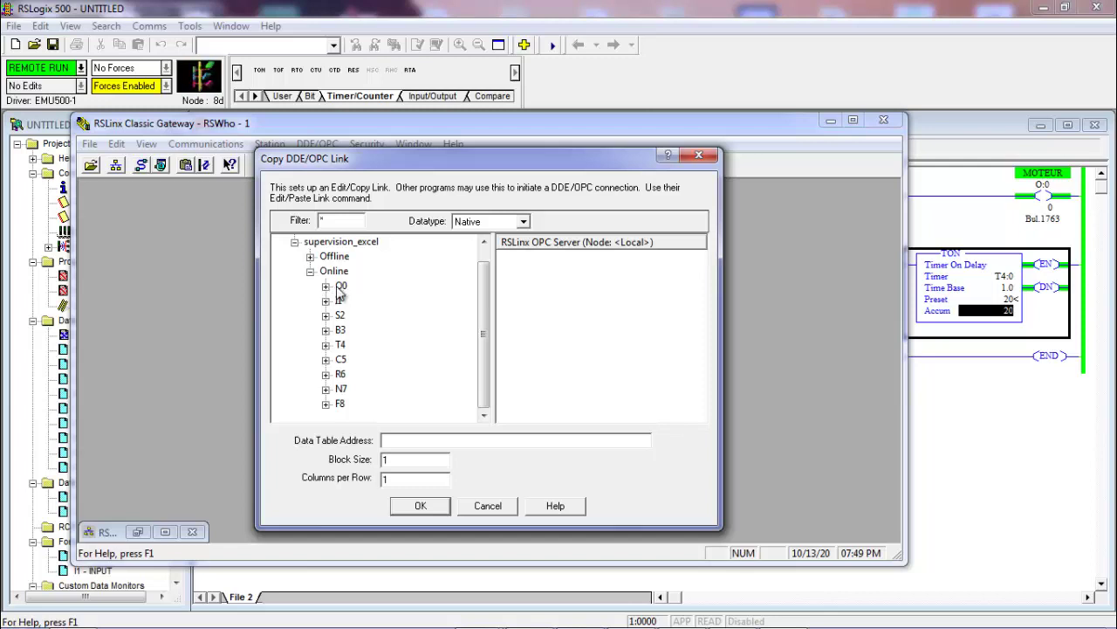
left_click(340, 286)
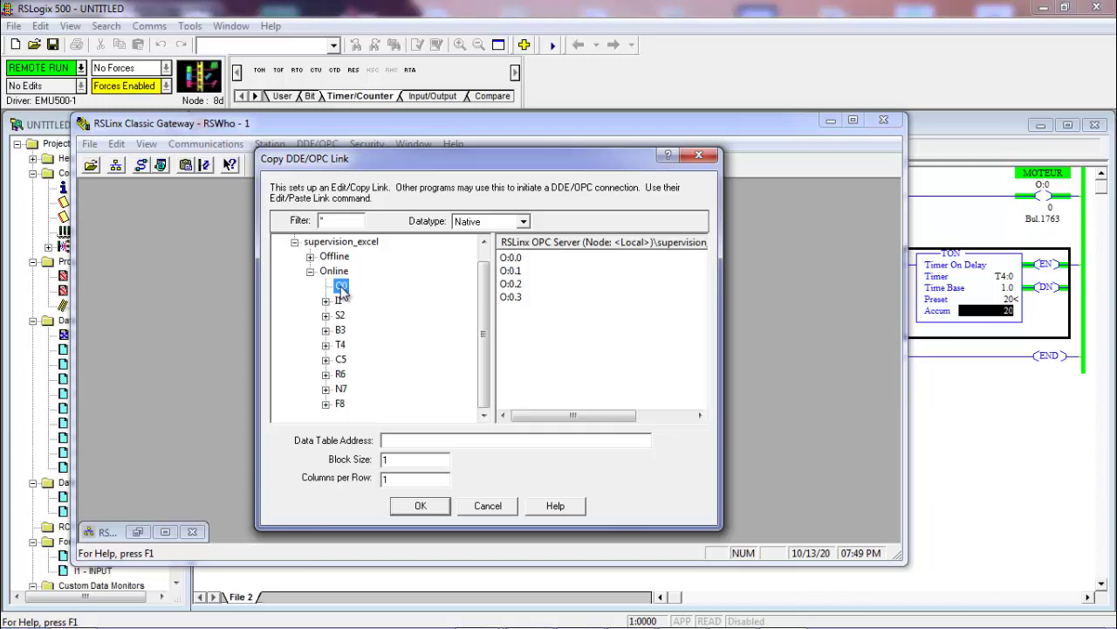
left_click(515, 278)
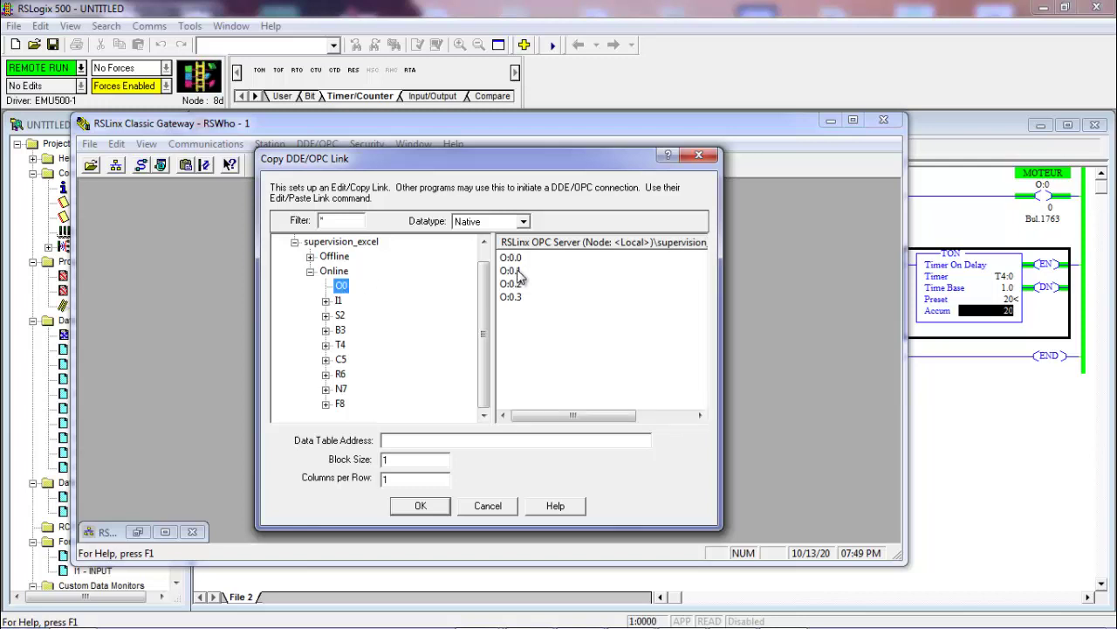
left_click(518, 260)
key("ctrl+c")
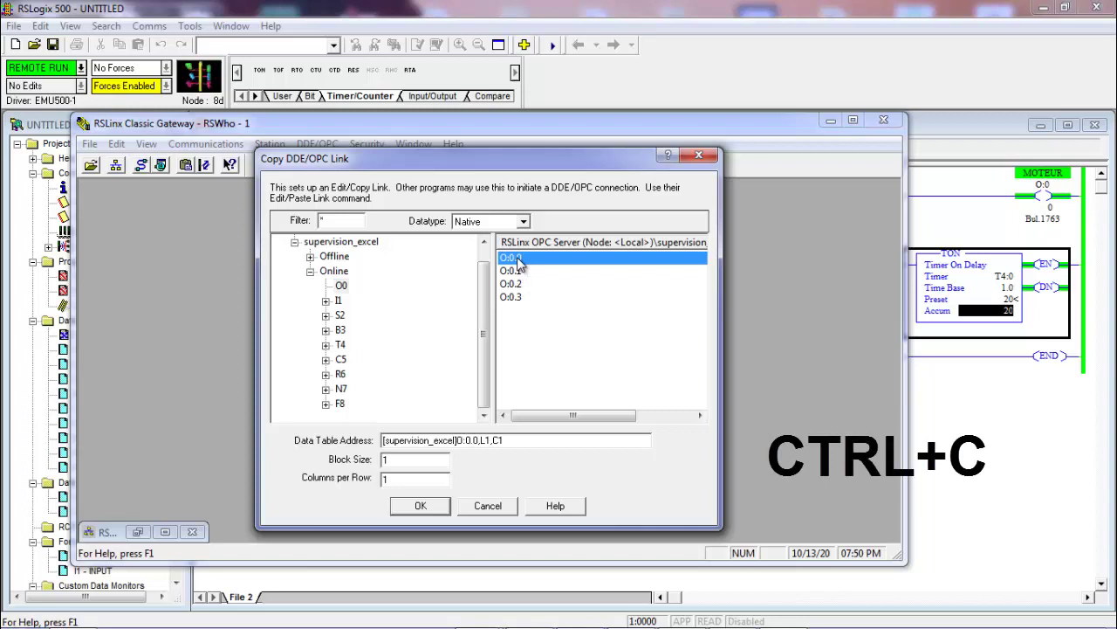
left_click(421, 506)
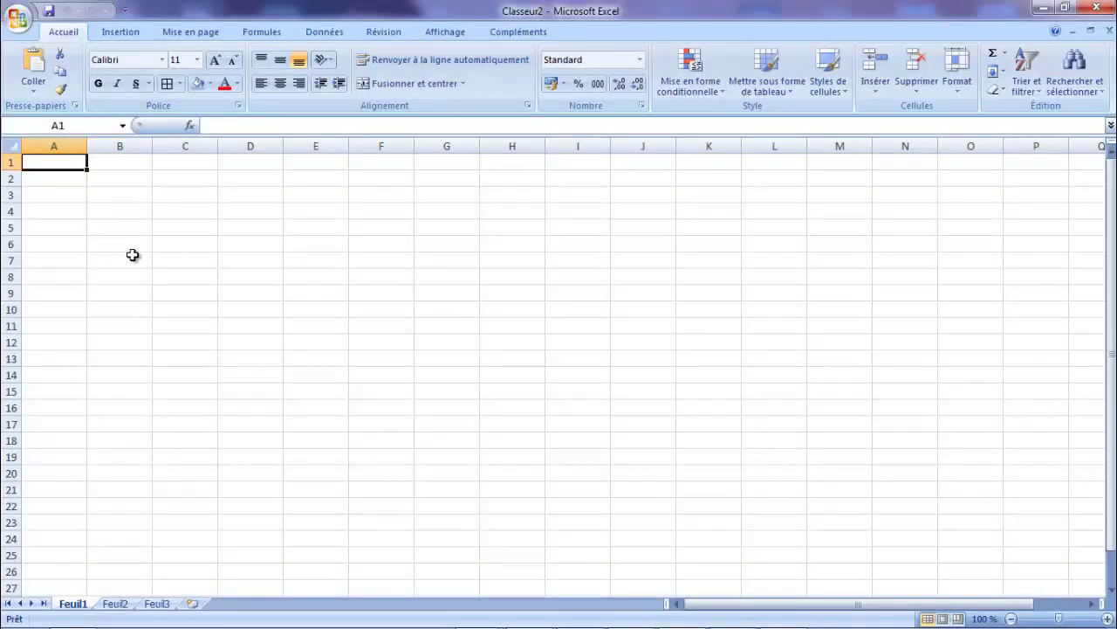
Paste the RSLinx O:0.0 value into cell B7 with Coller avec liaison, showing 1
left_click(132, 254)
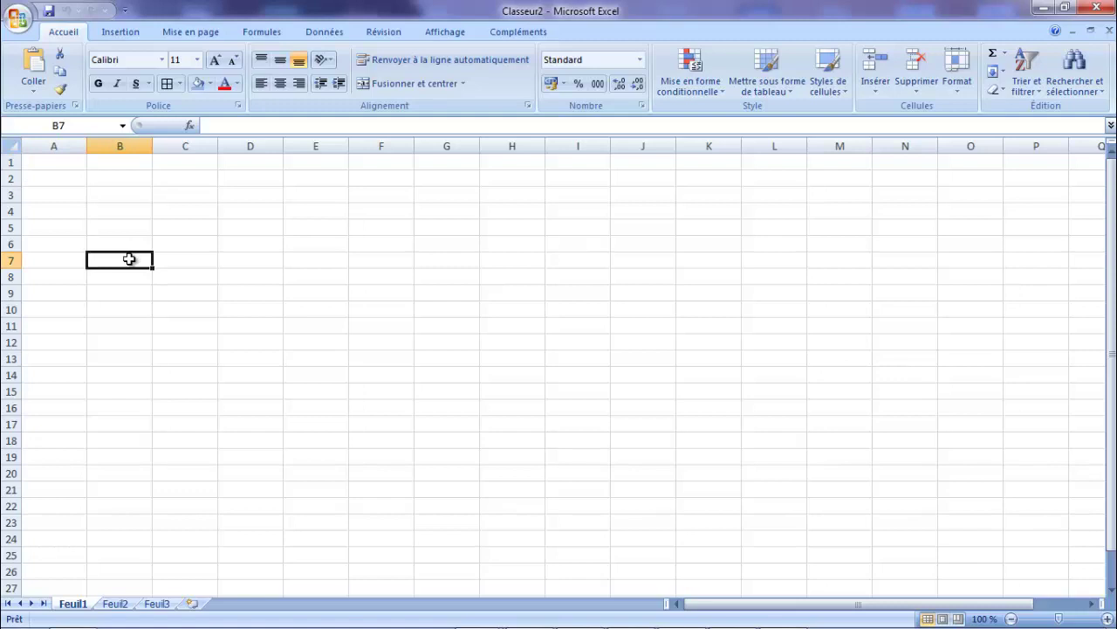
left_click(35, 92)
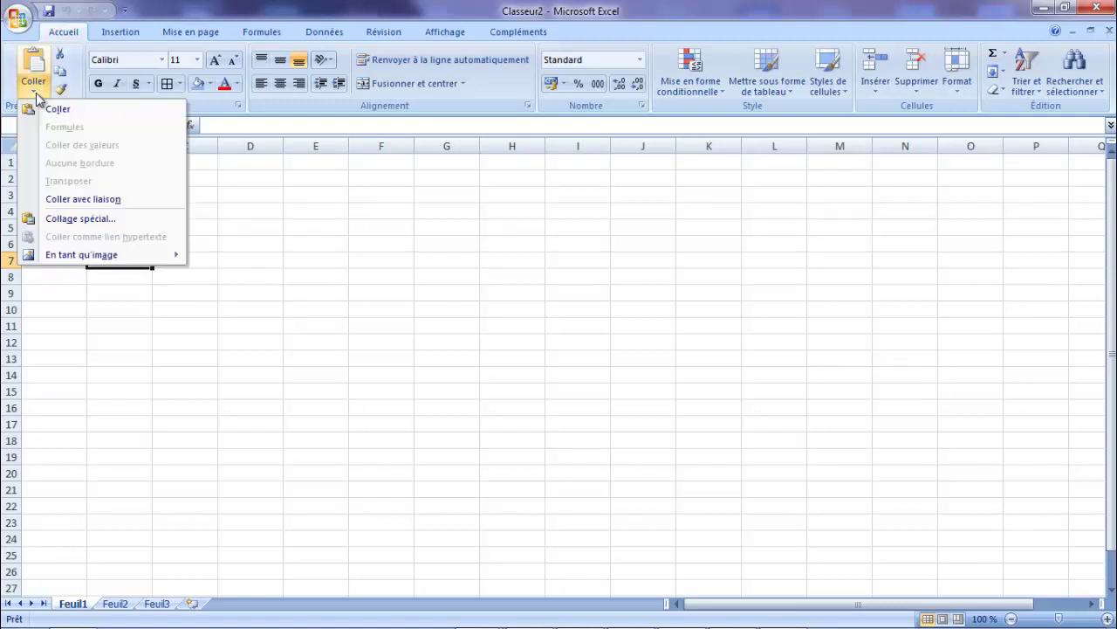
left_click(65, 199)
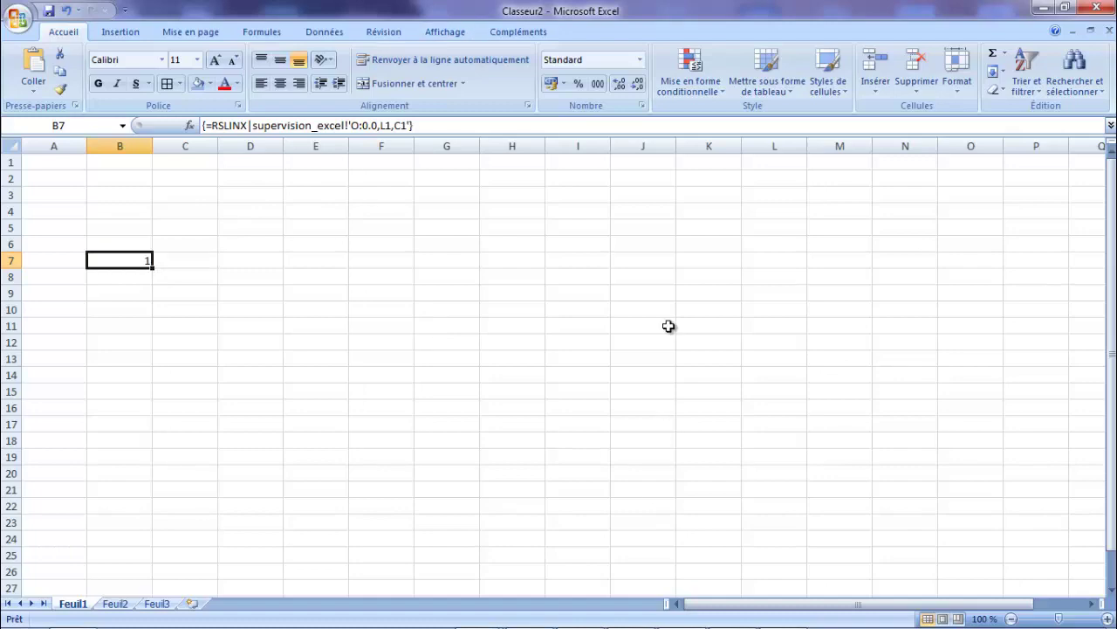
Restore the Excel window, move it to the upper right, and bring RSLinx forward
double_click(733, 8)
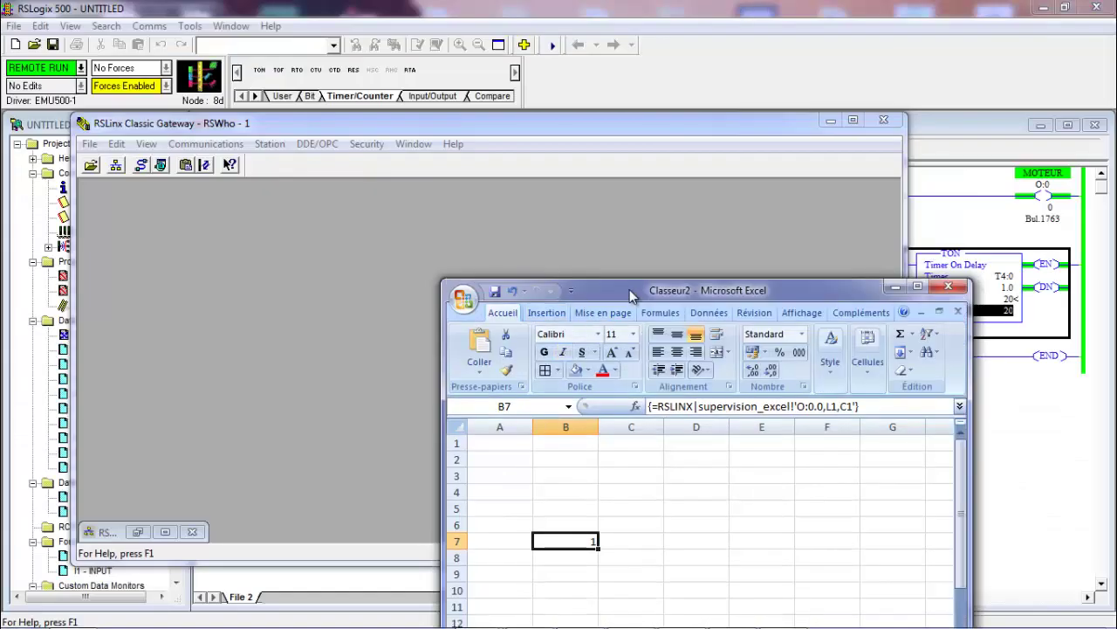
left_click_drag(630, 289, 790, 84)
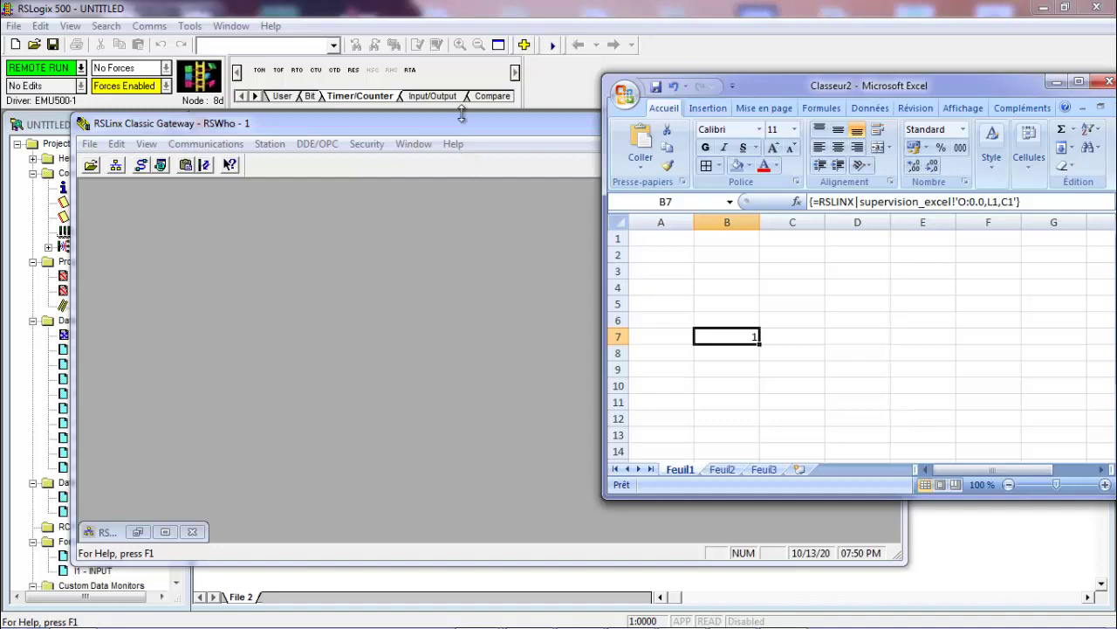
left_click(463, 123)
Minimize RSLinx and reposition Excel so the MOTEUR coil and full TON block show
left_click(831, 121)
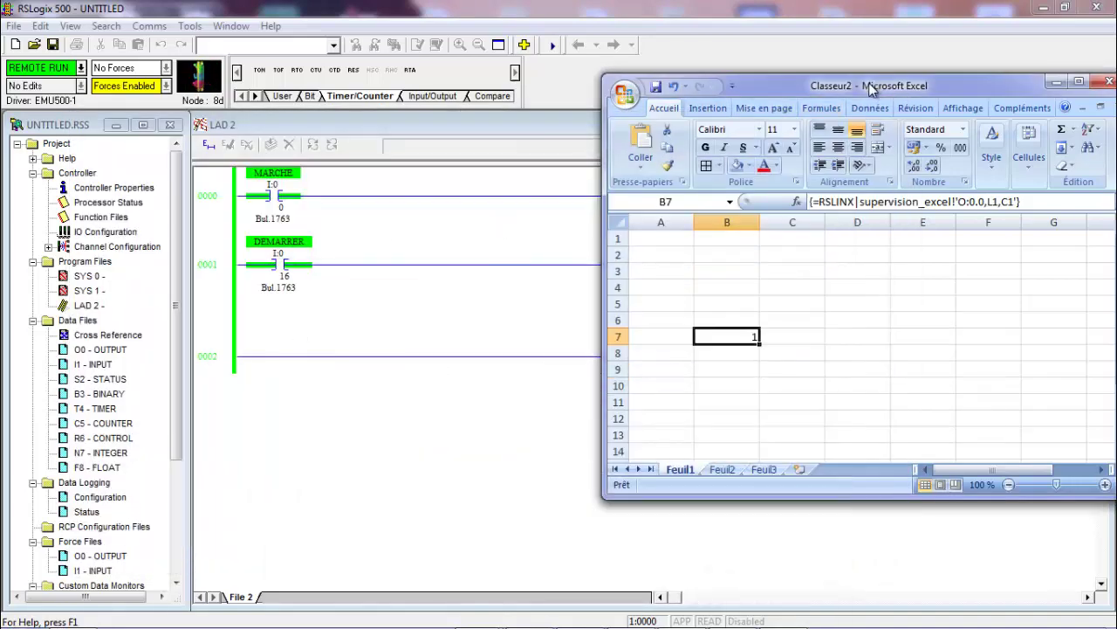
left_click_drag(876, 87, 1004, 281)
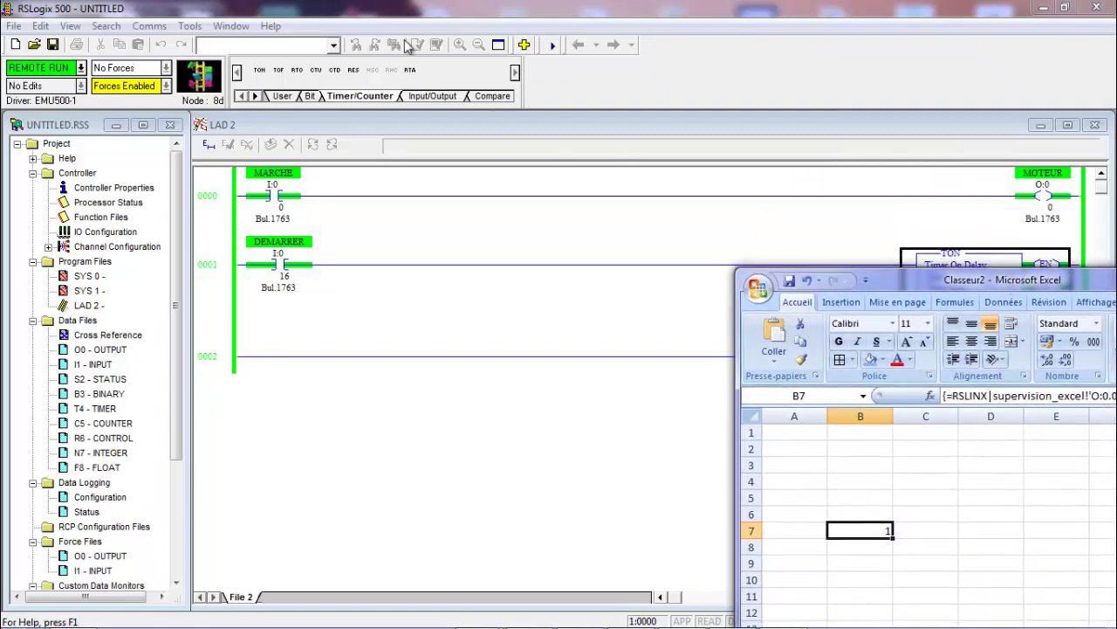
left_click_drag(899, 284, 499, 351)
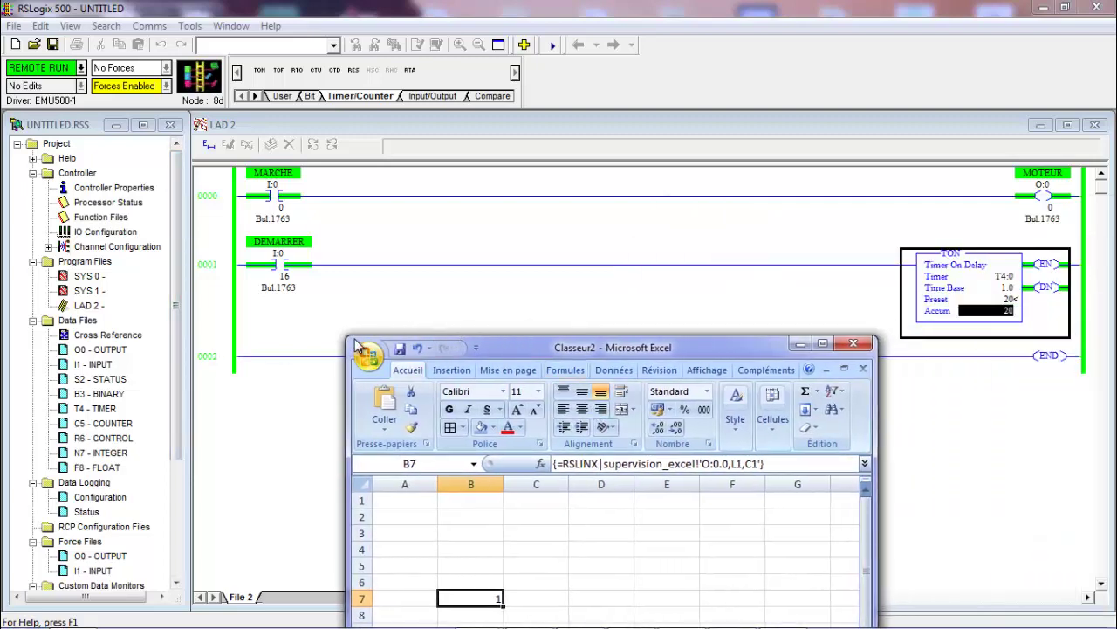
left_click_drag(348, 338, 301, 314)
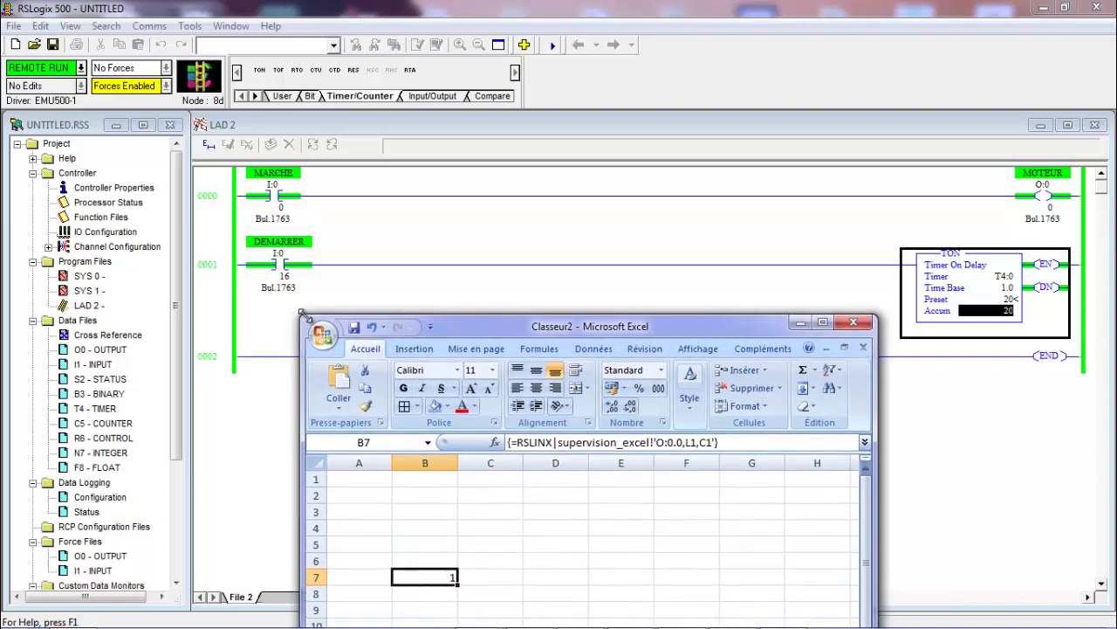
Open the I1 input data table and move its window lower left, beside Excel
double_click(96, 365)
mouse_move(534, 611)
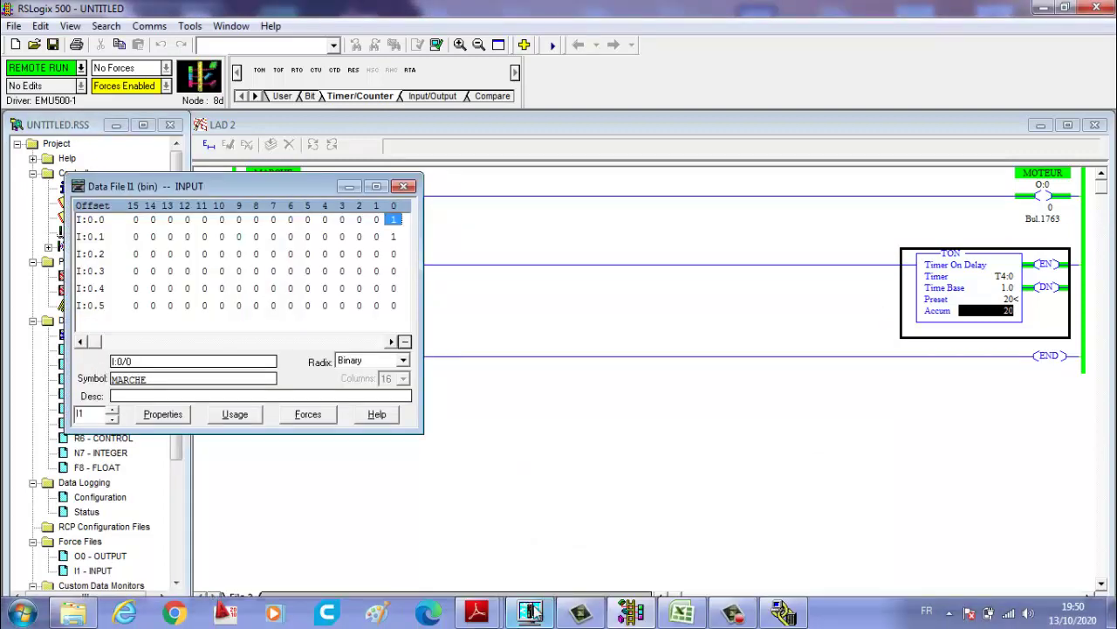
left_click(684, 612)
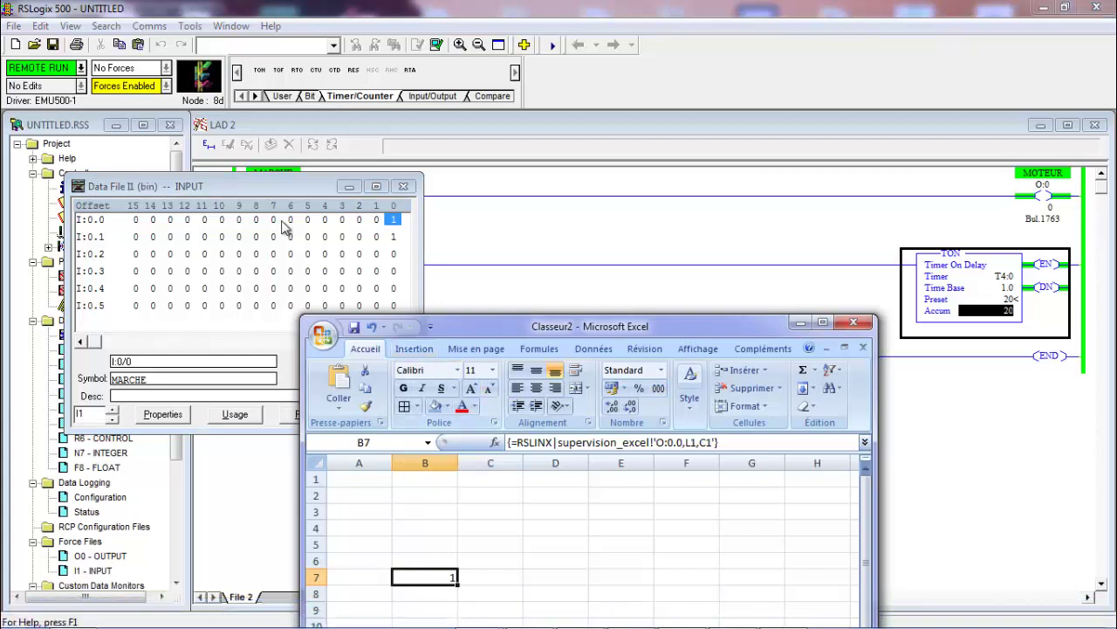
left_click_drag(239, 186, 192, 191)
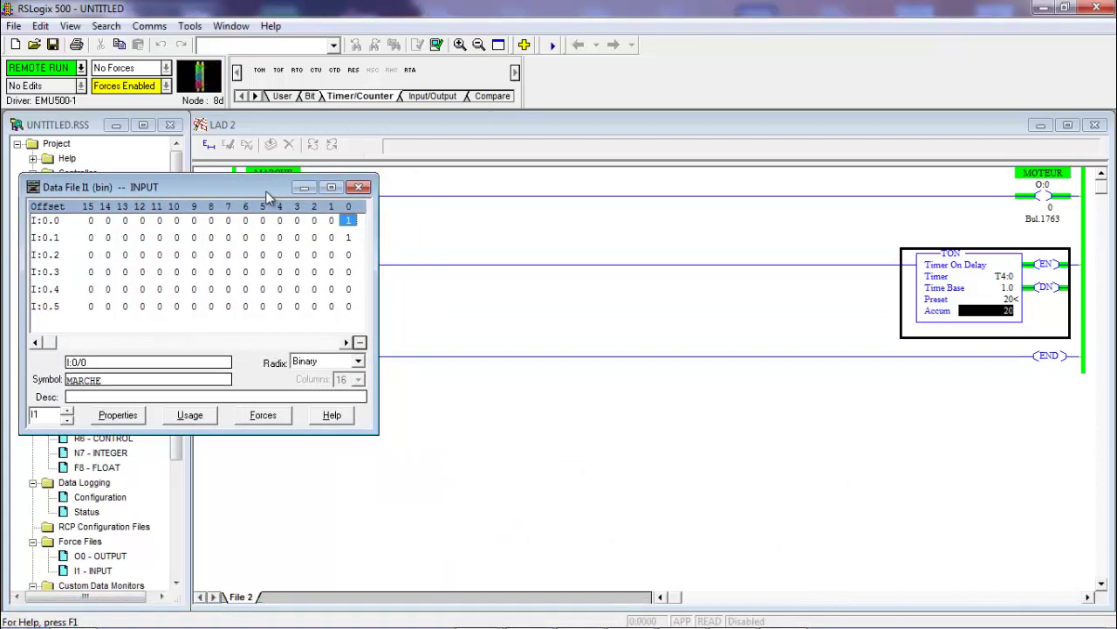
left_click_drag(267, 195, 291, 261)
type("0")
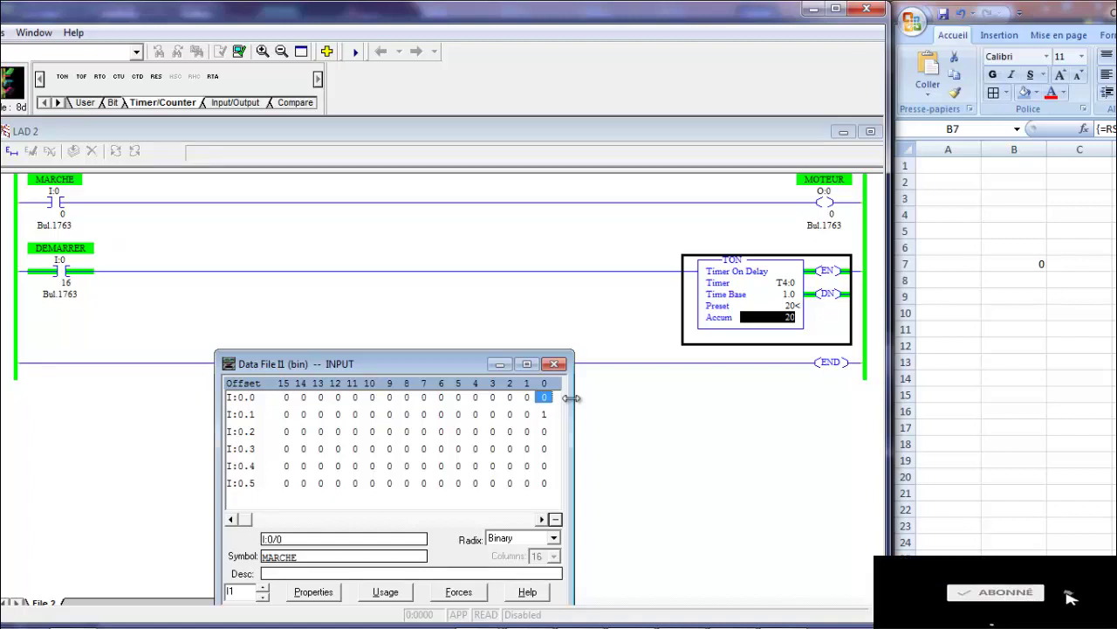
Toggle the MARCHE bit I:0.0/0 on, off and back on (1, 0, 1)
type("1")
key("Return")
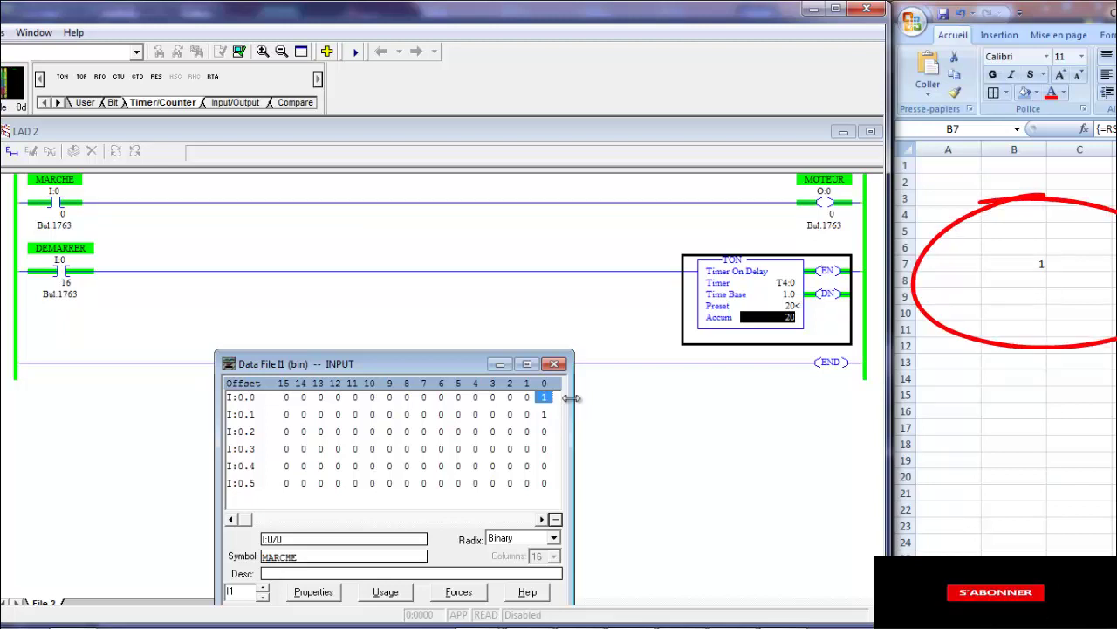
type("0")
key("Return")
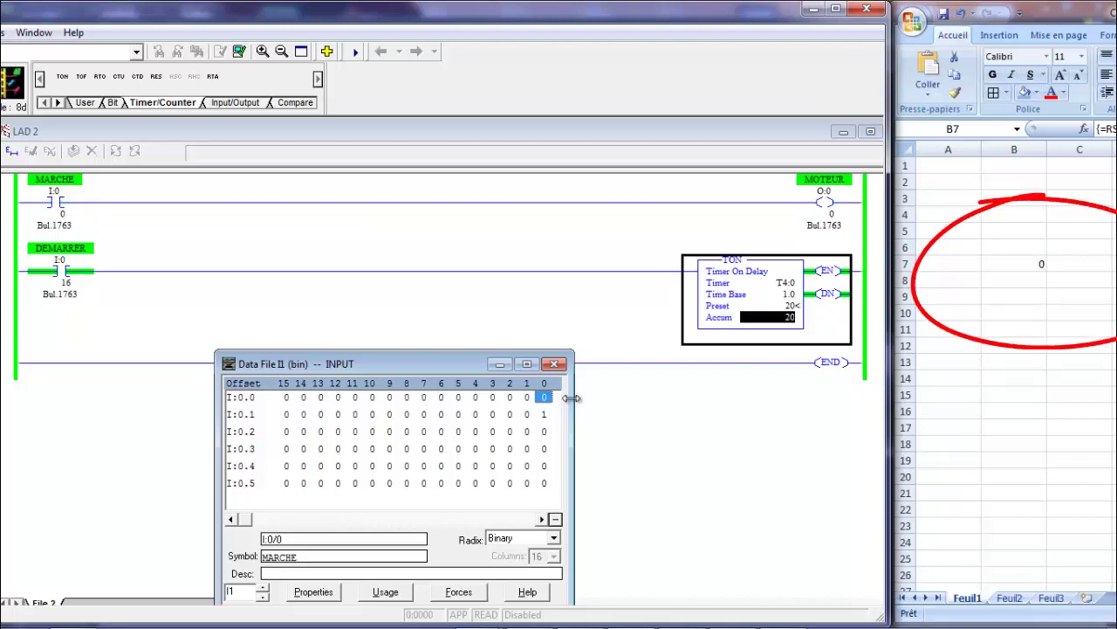
type("1")
key("Return")
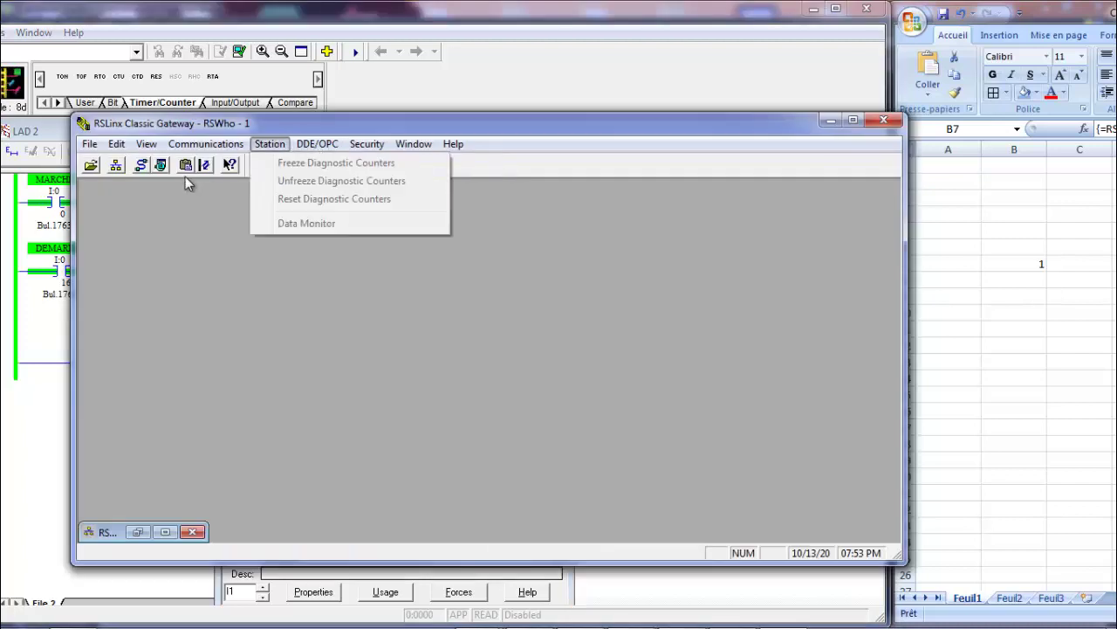
Browse supervision_excel > Online > T4 > T4:0 and copy the T4:0.ACC DDE link
left_click(184, 167)
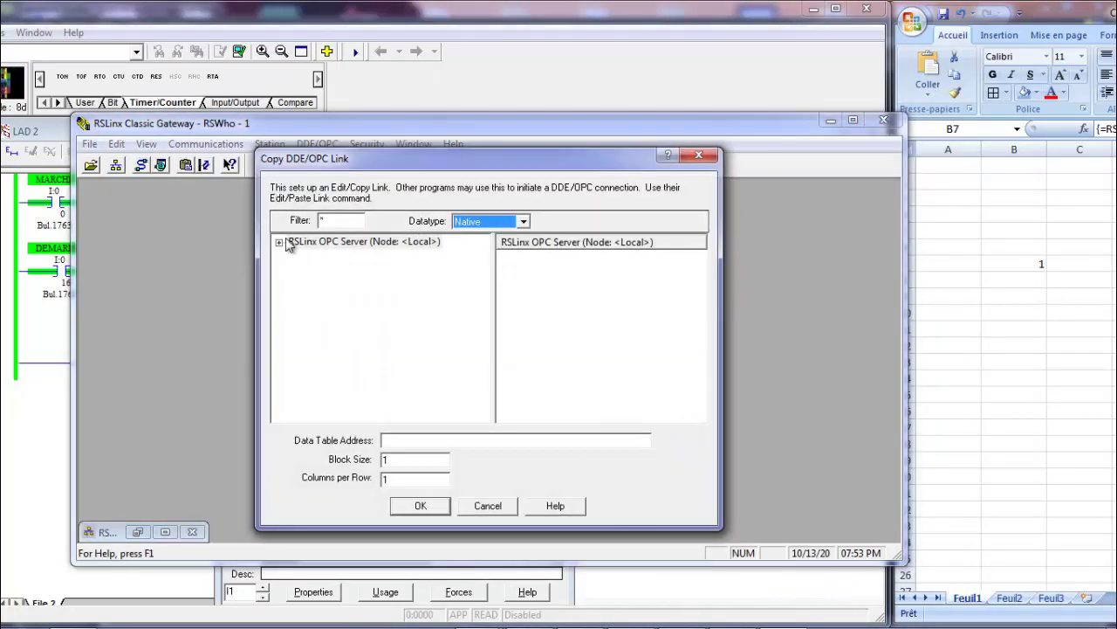
left_click(279, 244)
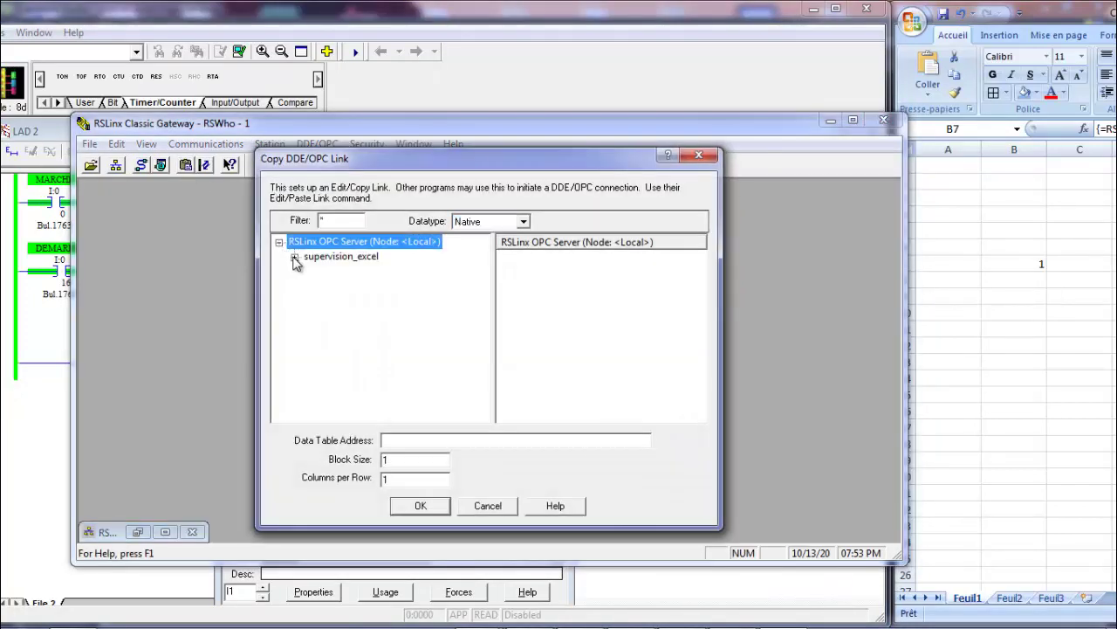
left_click(294, 257)
left_click(310, 287)
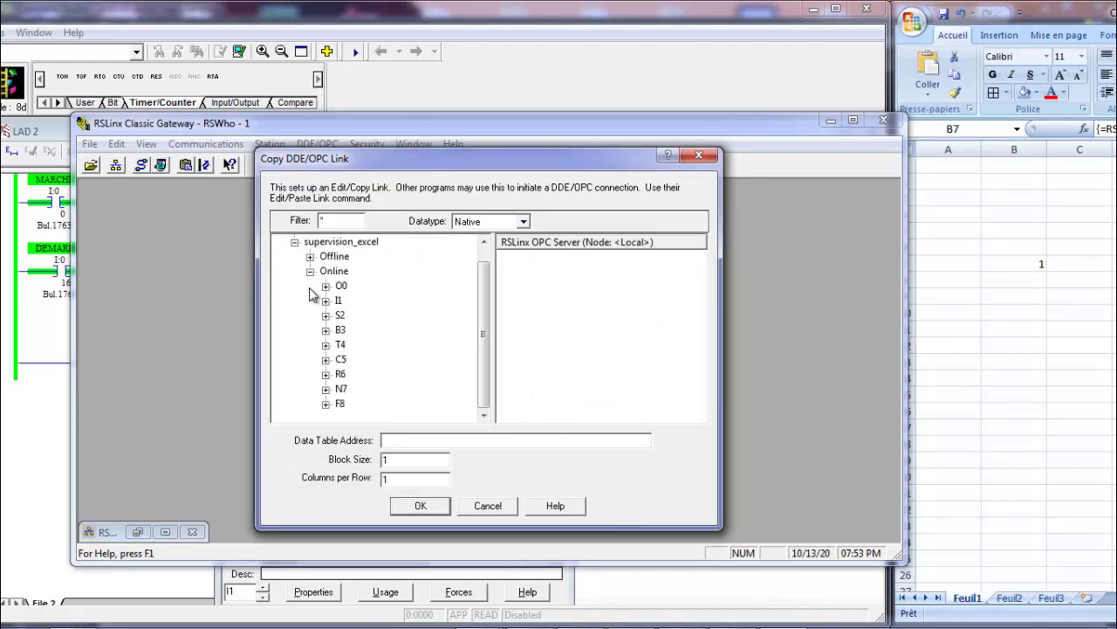
left_click(325, 347)
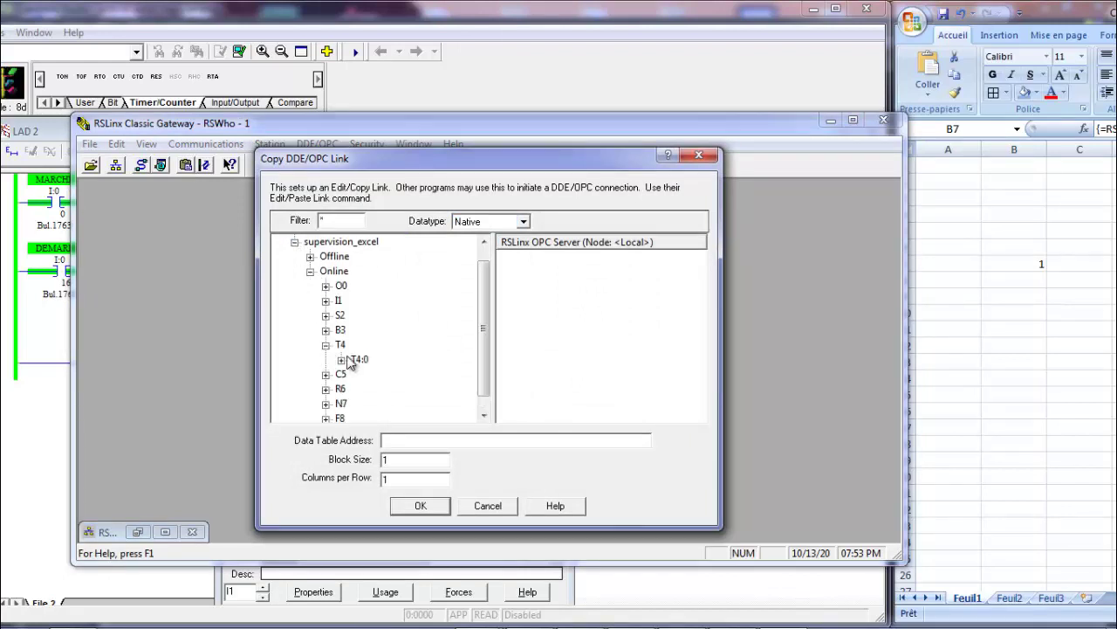
left_click(361, 361)
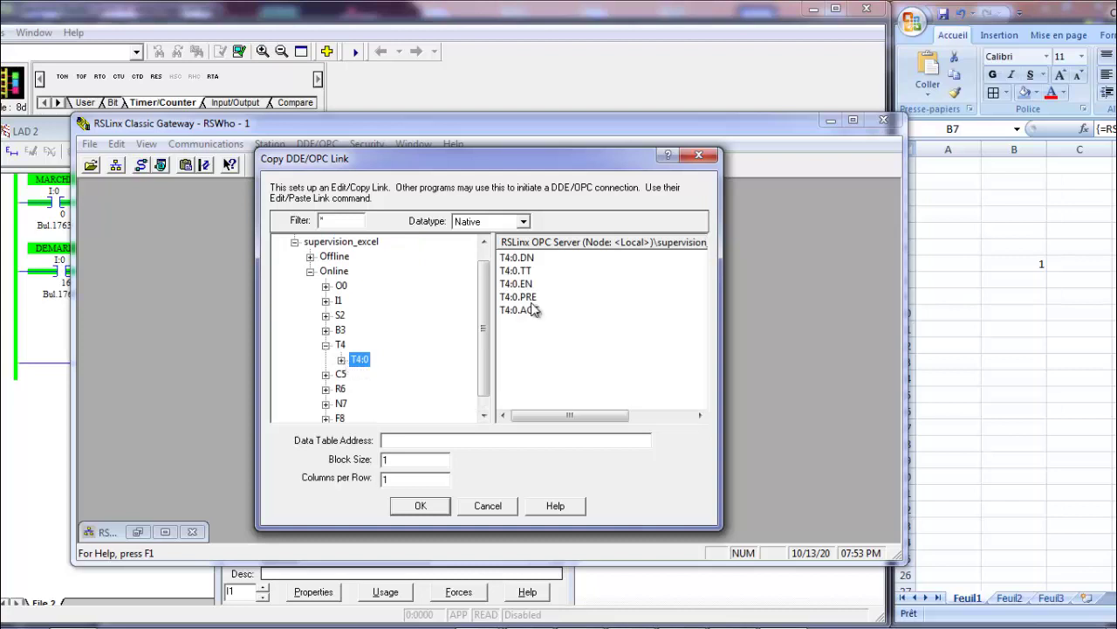
left_click(538, 311)
left_click(539, 313)
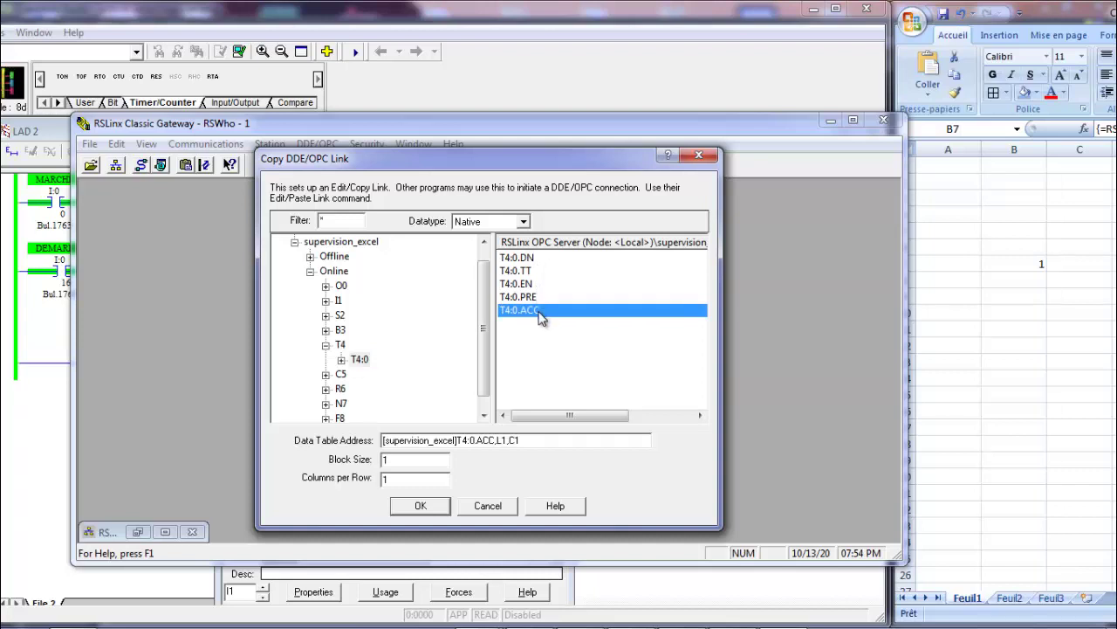
left_click(420, 506)
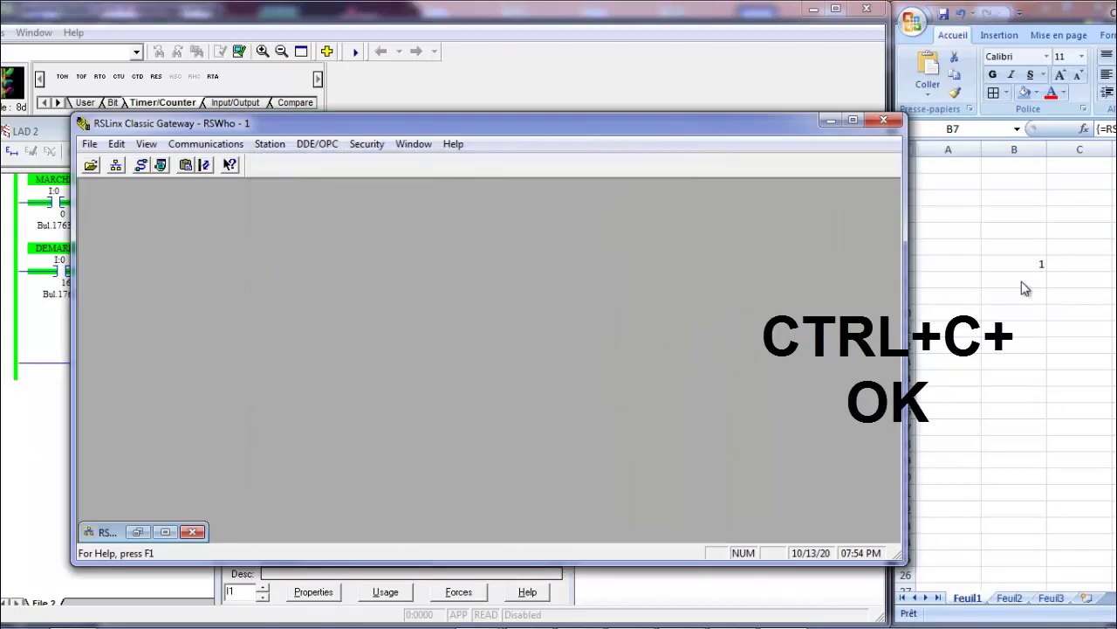
Link cell B8 to T4:0.ACC with Coller avec liaison, then select DEMARRER bit I:0/16
left_click(1037, 279)
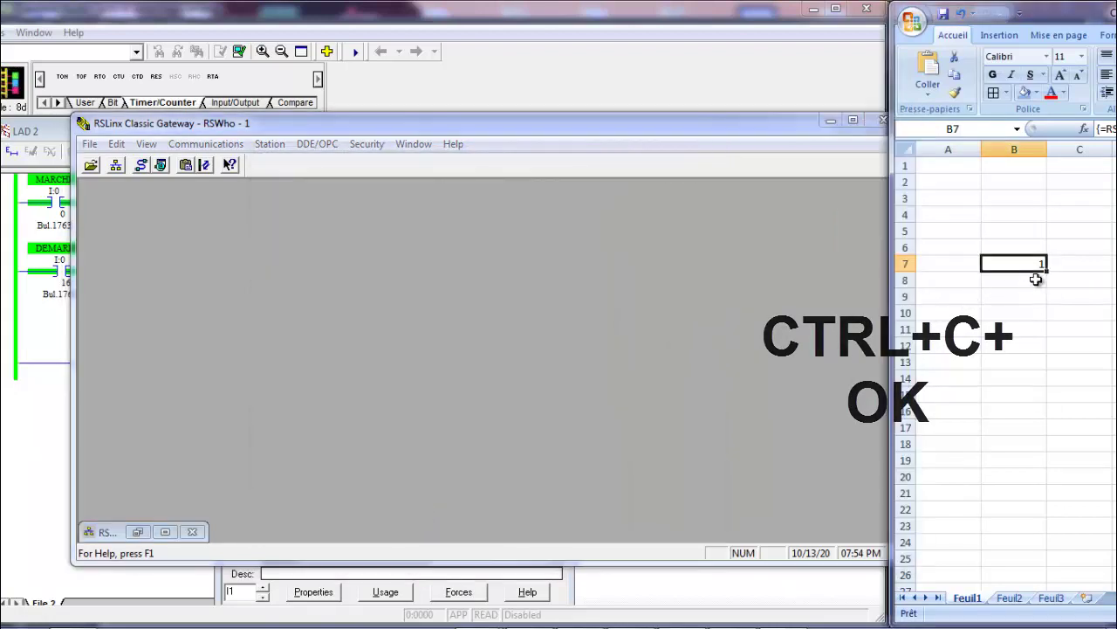
left_click(930, 93)
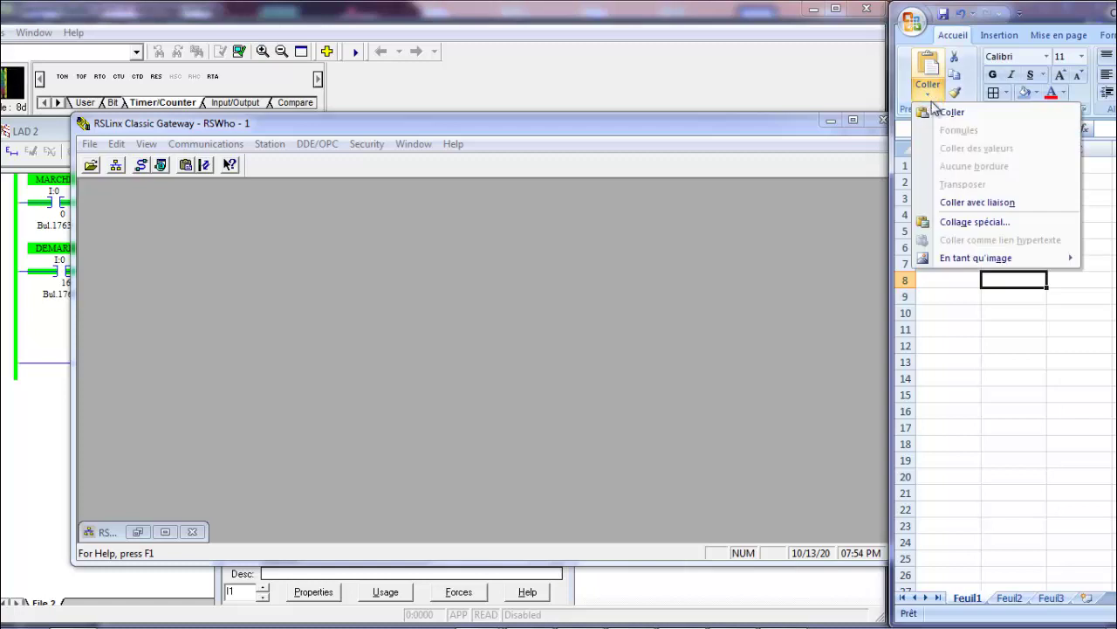
left_click(969, 202)
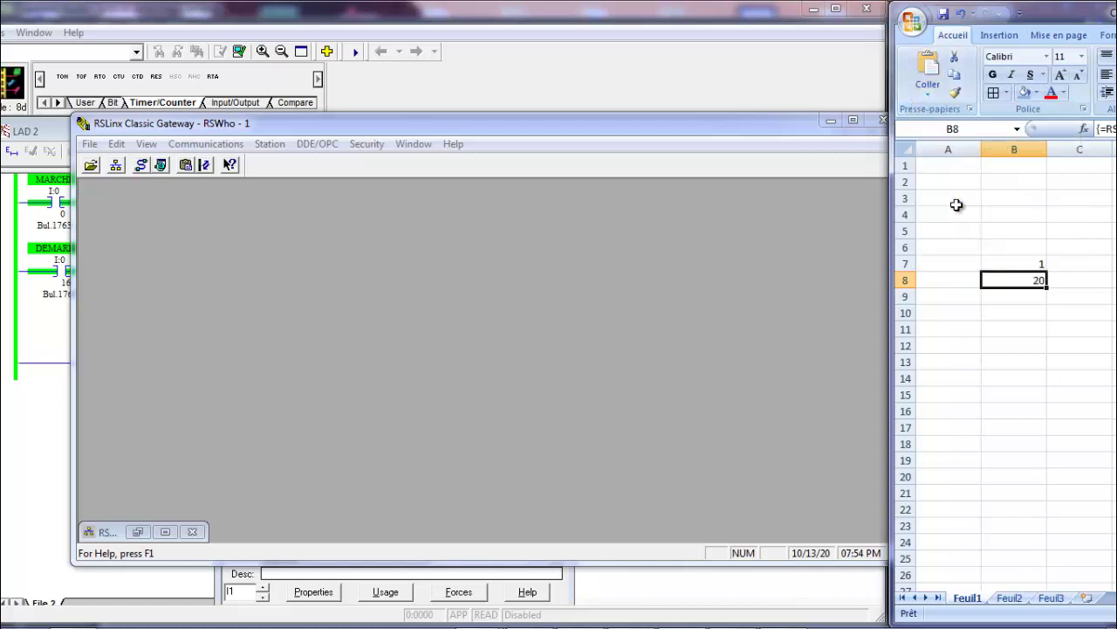
left_click(830, 120)
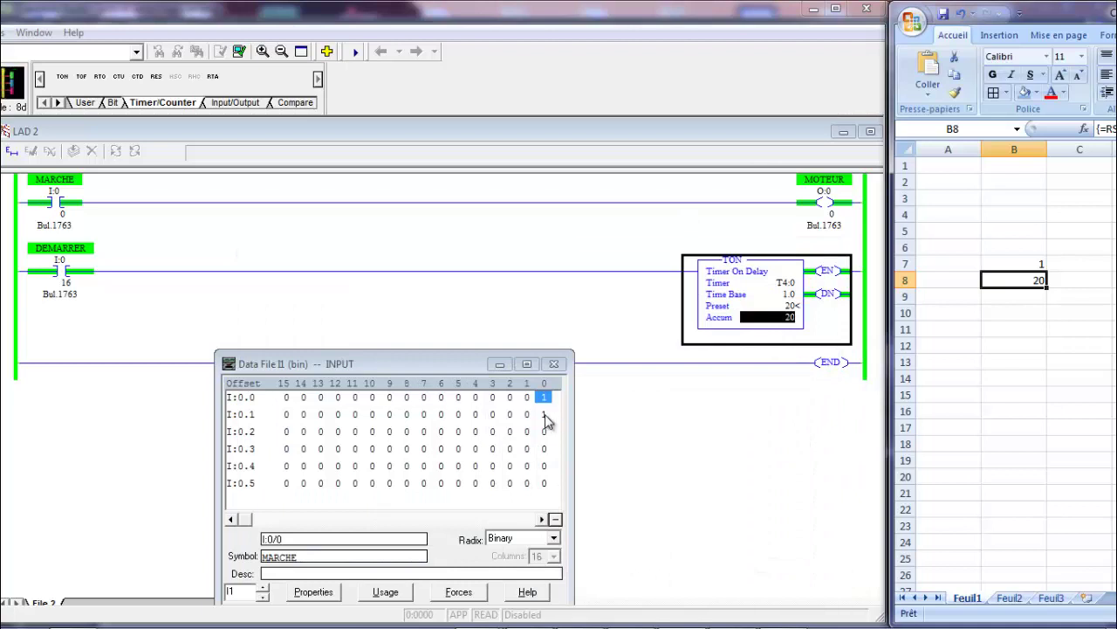
left_click(544, 414)
Switch DEMARRER I:0/16 off then on (0, 1) so the timer counts to 20 again
key("Return")
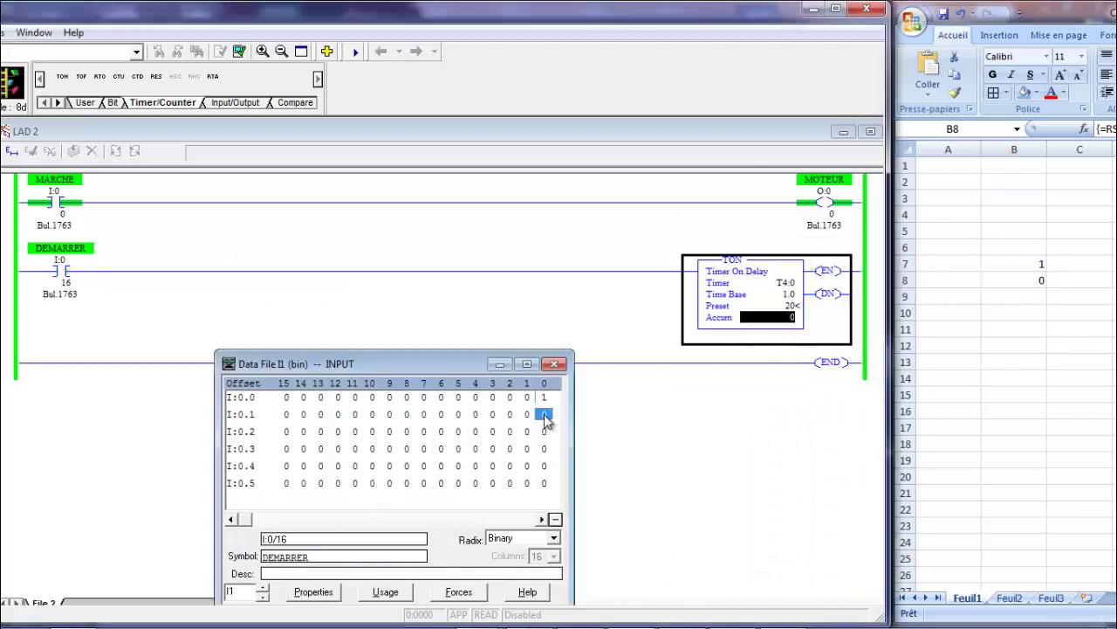
type("1")
key("Return")
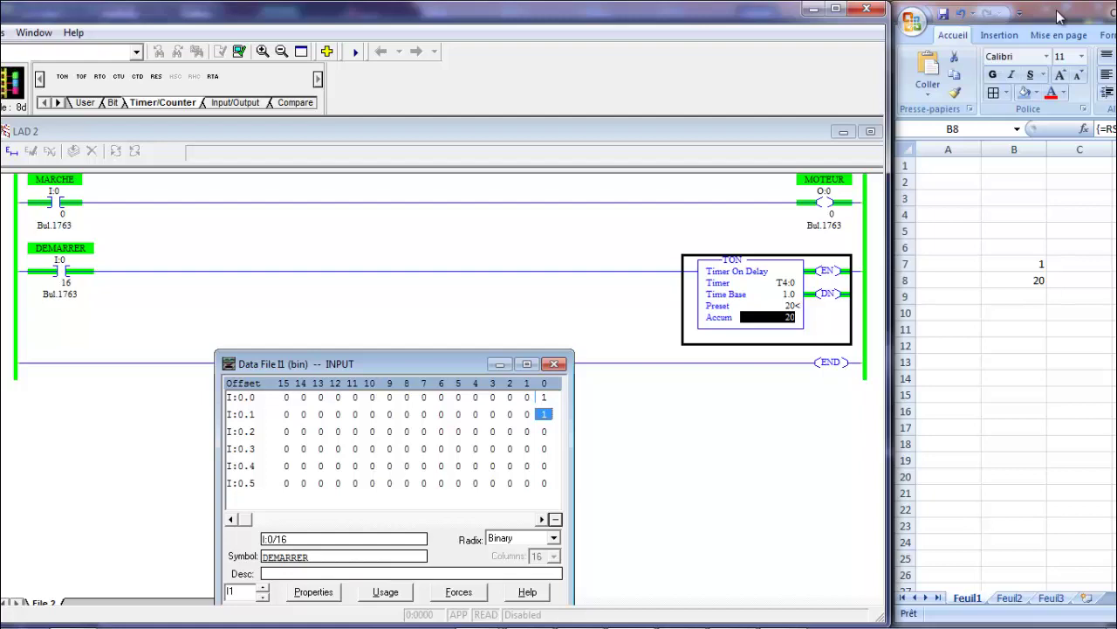
Maximize Excel, fill A7 and A8 light blue, and make row 7 taller
double_click(1059, 18)
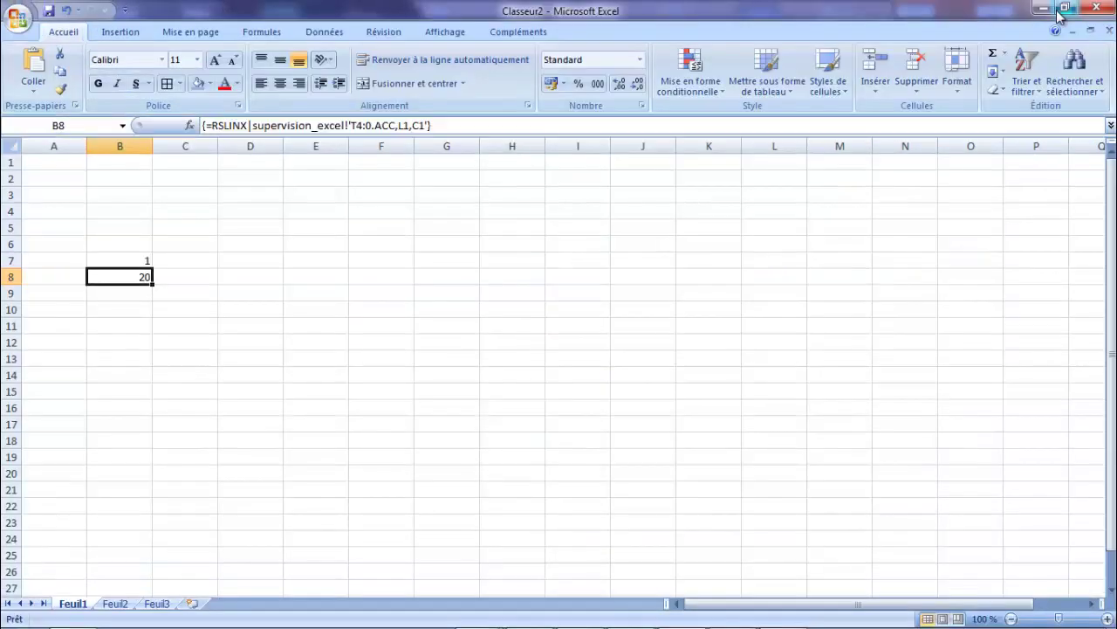
left_click(42, 259)
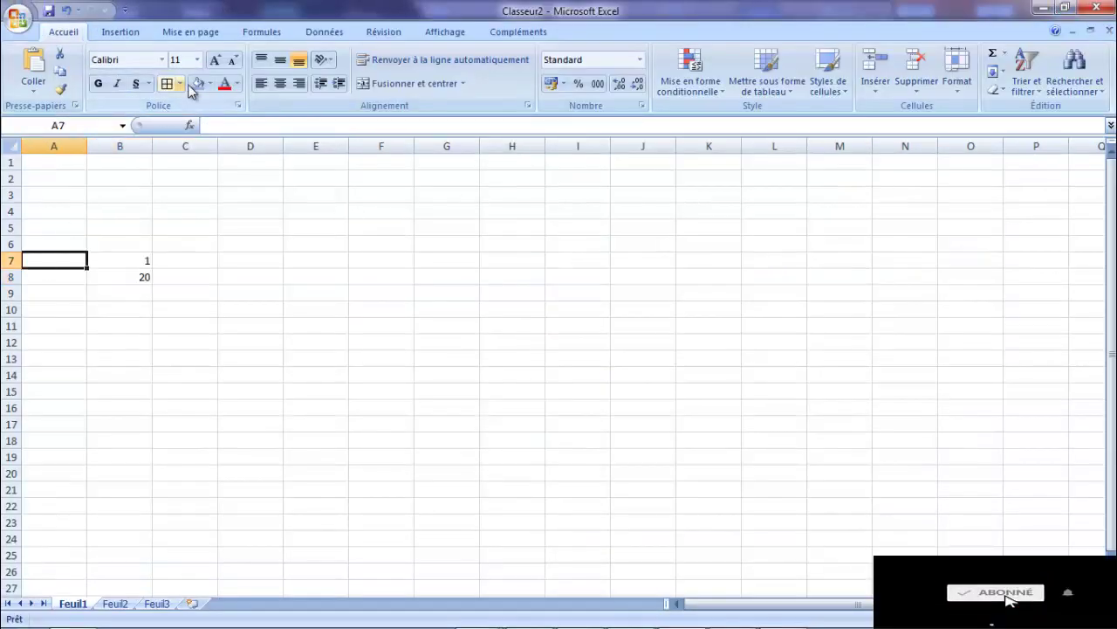
left_click(197, 83)
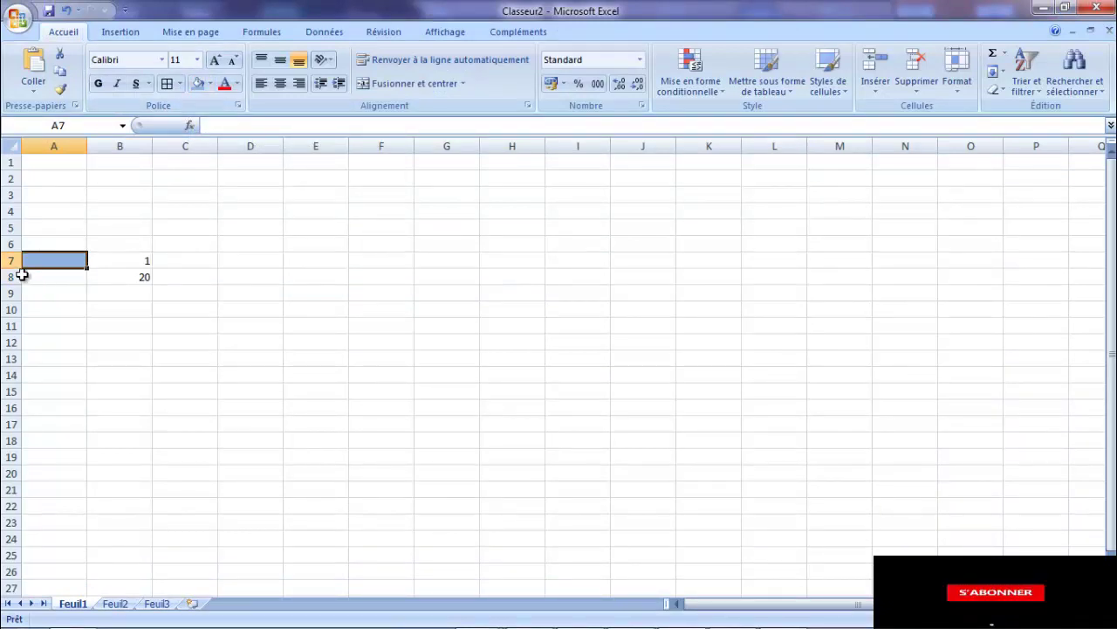
left_click_drag(15, 268, 14, 358)
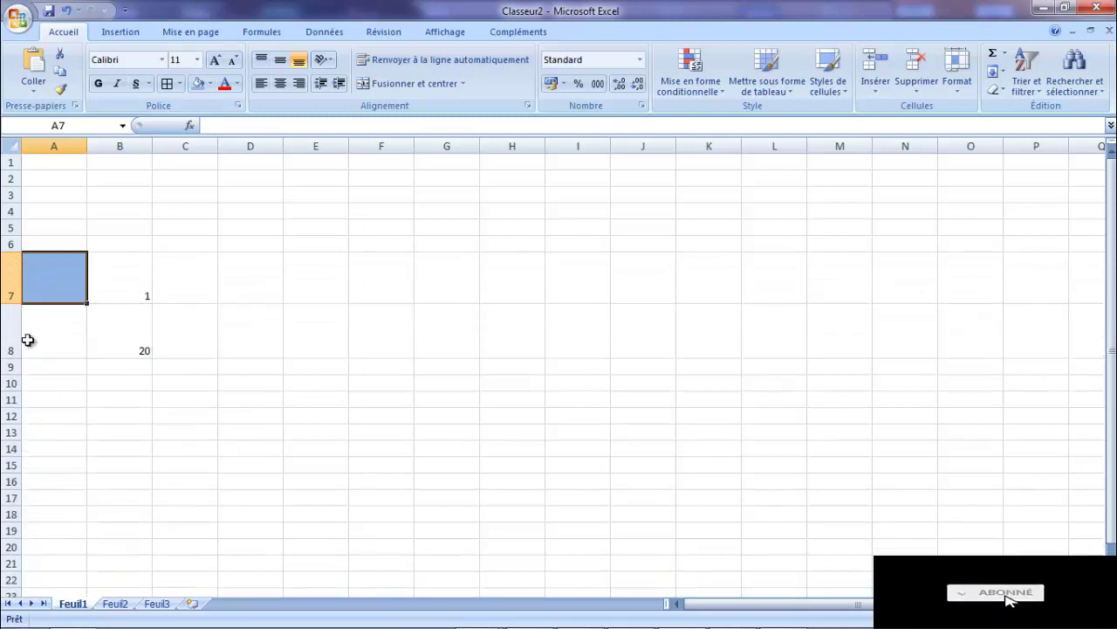
left_click(50, 323)
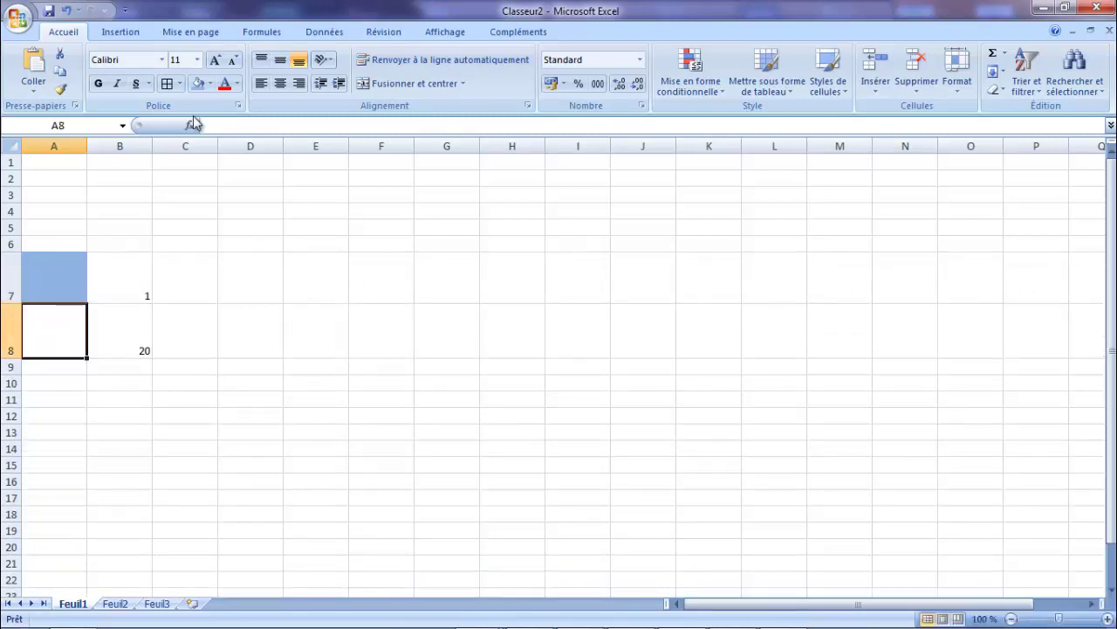
left_click(199, 83)
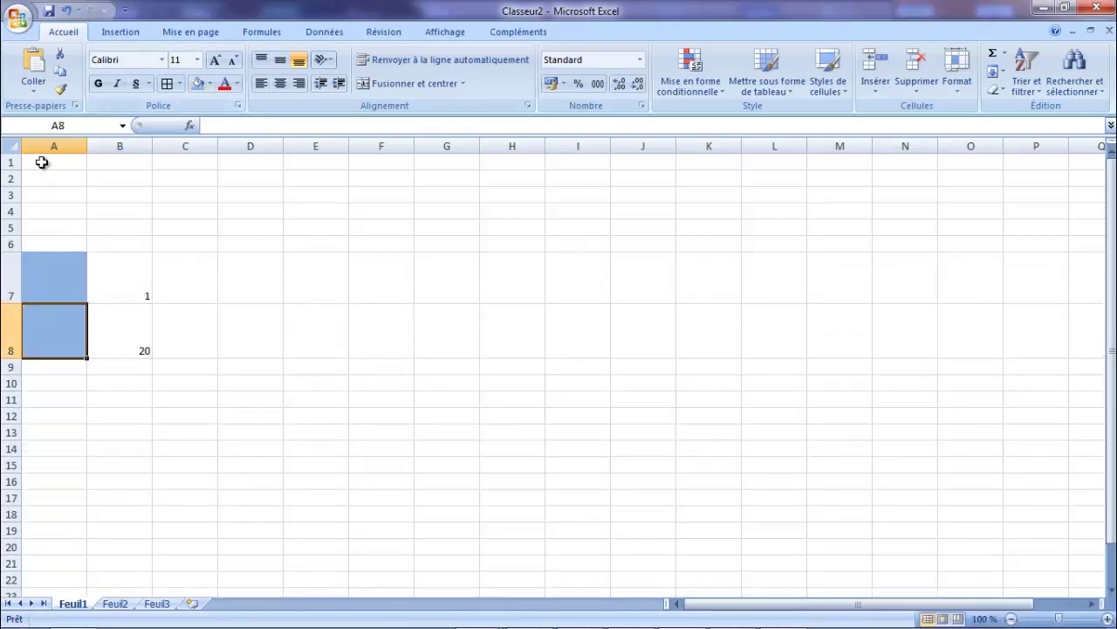
Fill the top band A1:E6 and lower band A9:E12 with blue
left_click_drag(41, 162, 314, 237)
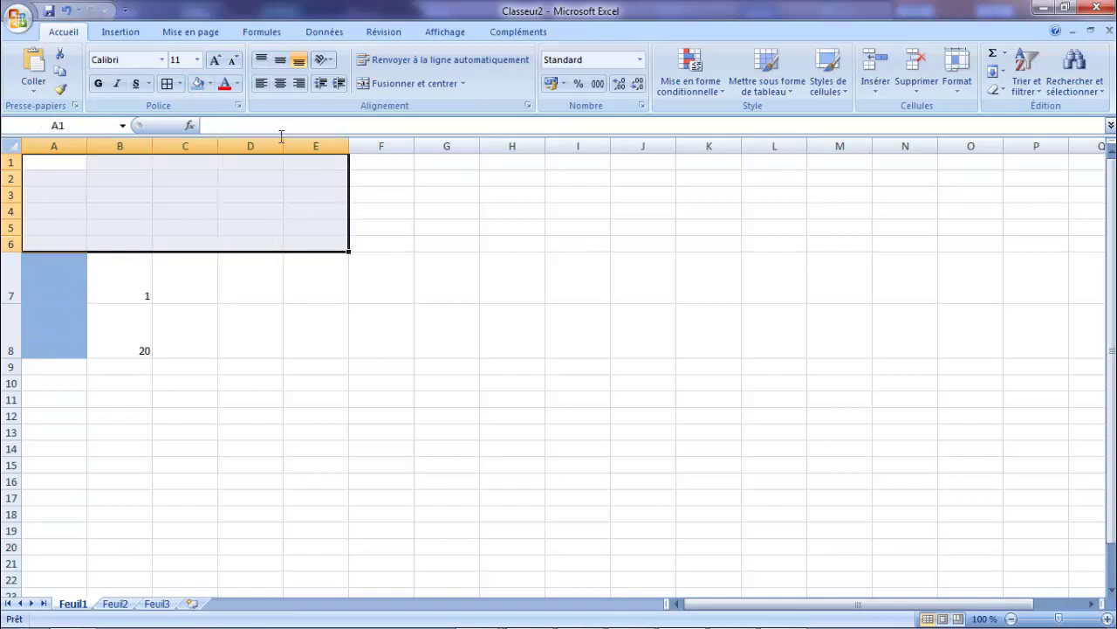
left_click(198, 83)
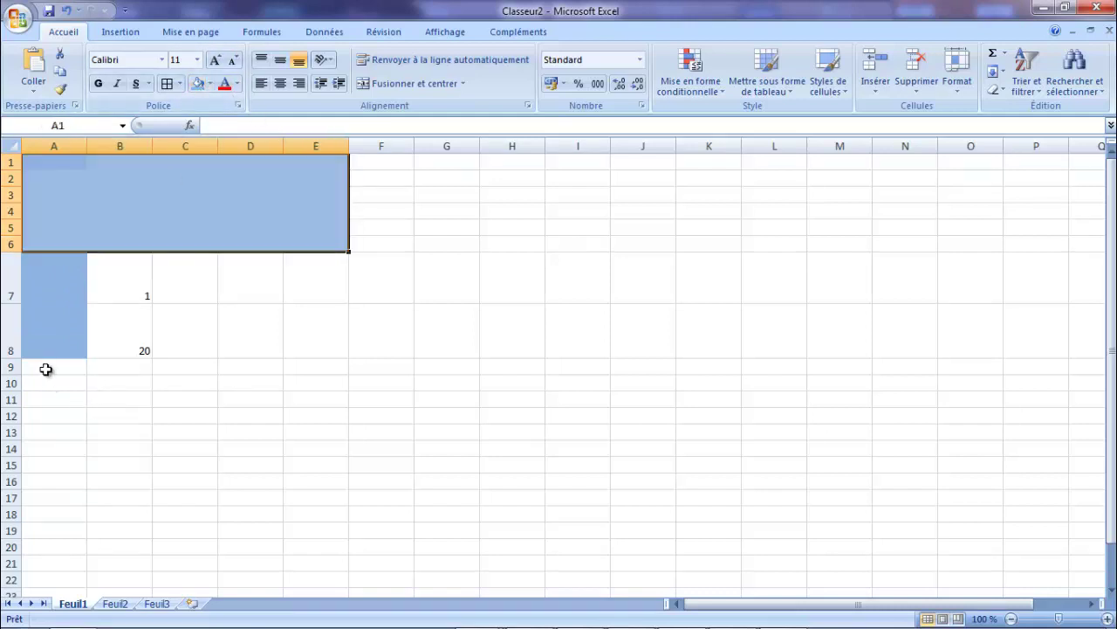
left_click_drag(45, 369, 336, 419)
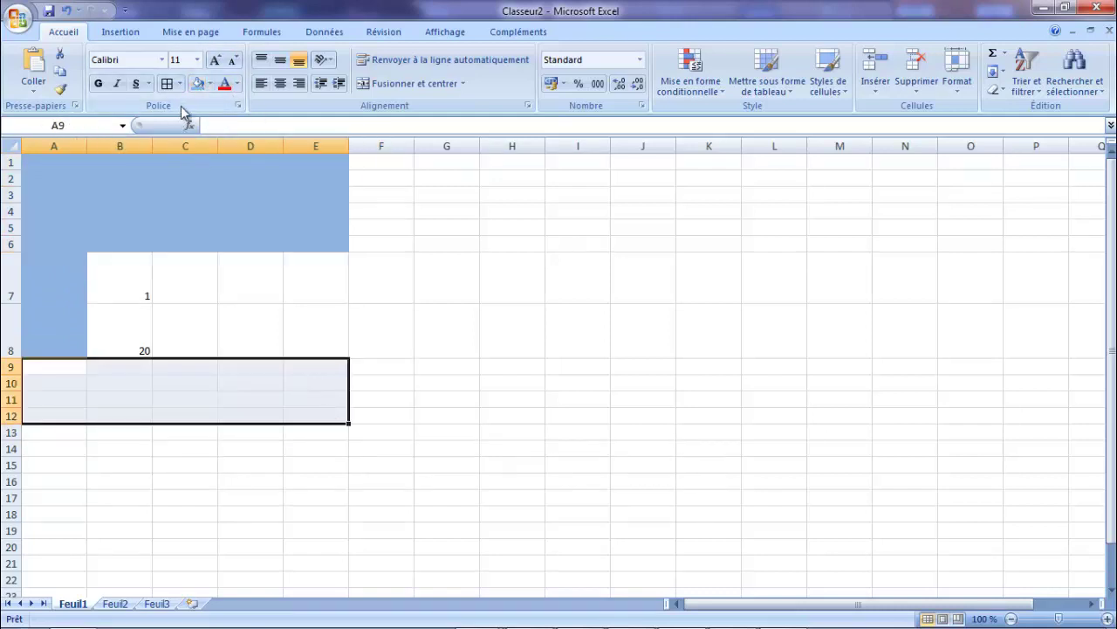
left_click(198, 83)
Fill B7 orange and B8 Vert clair light green
left_click(130, 282)
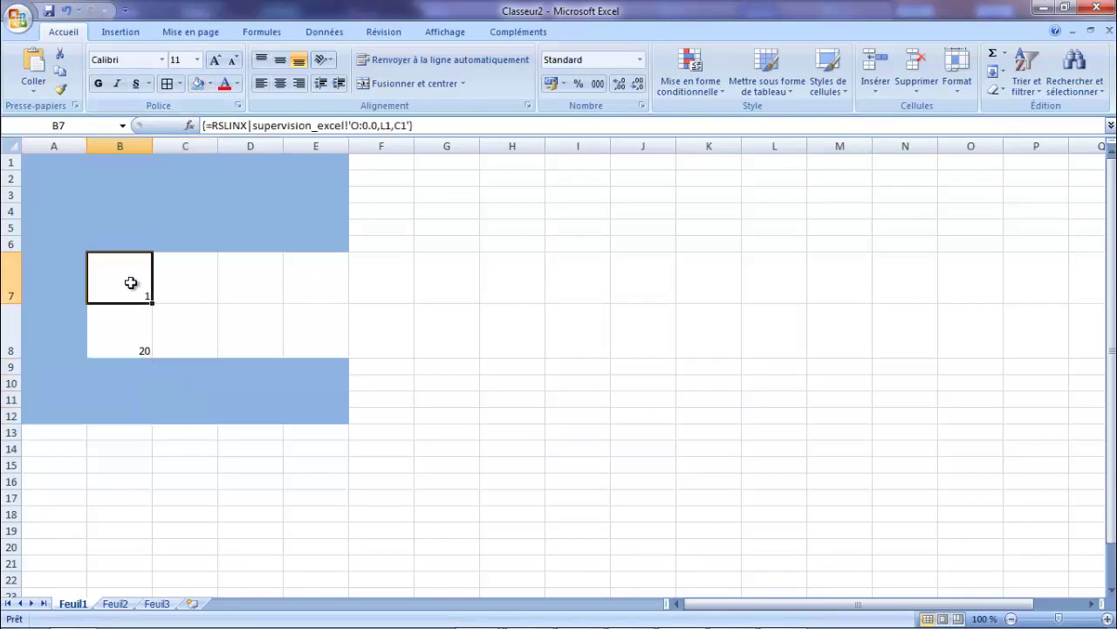
left_click(211, 83)
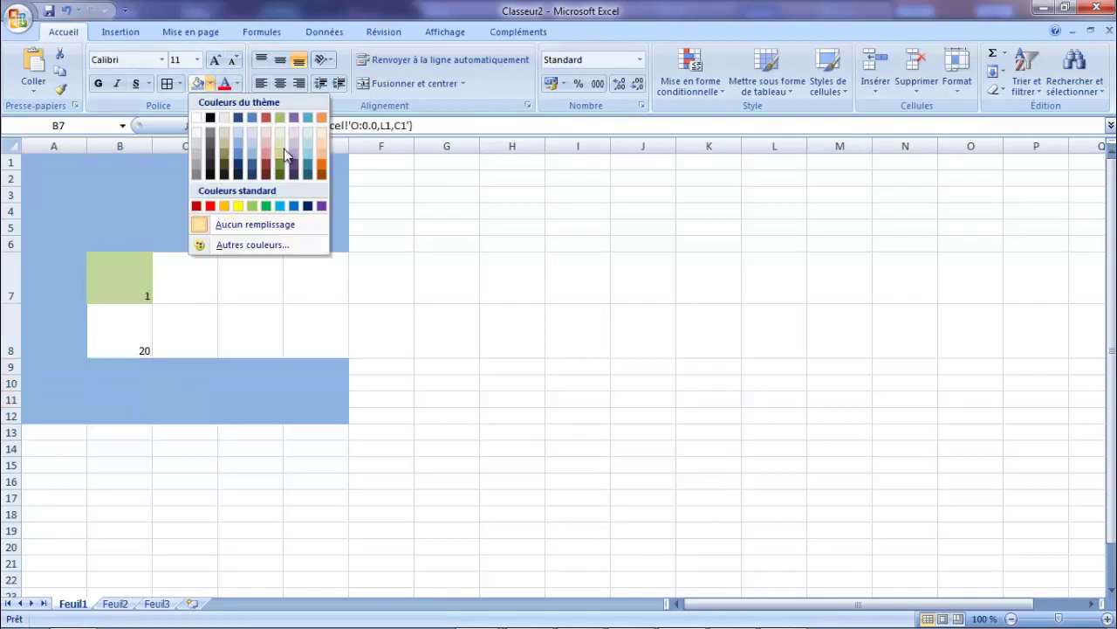
left_click(224, 205)
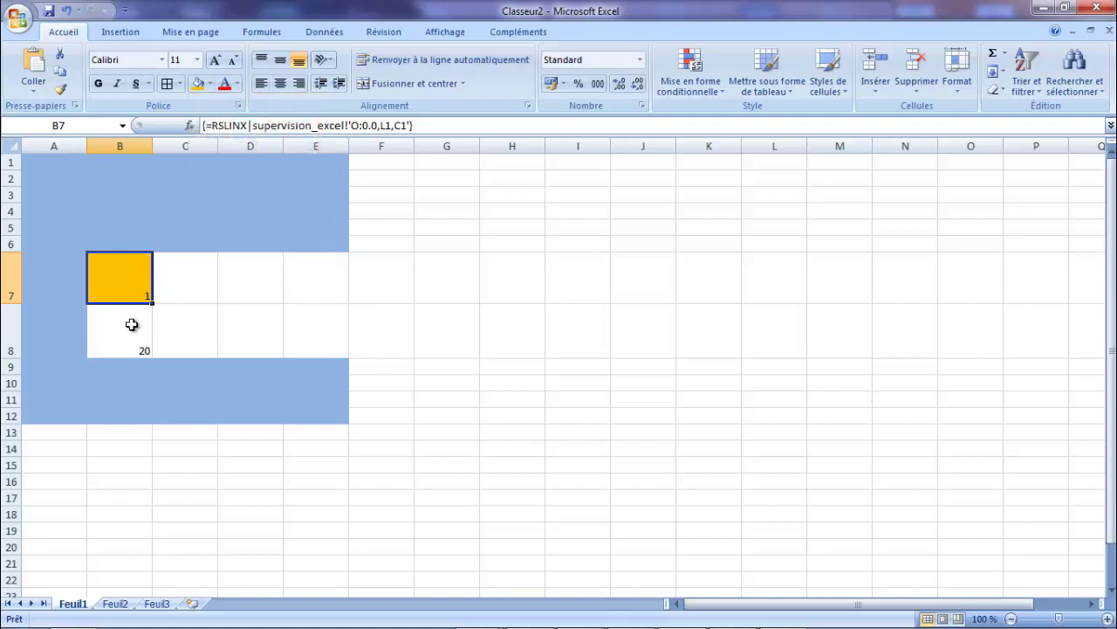
left_click(130, 324)
left_click(211, 85)
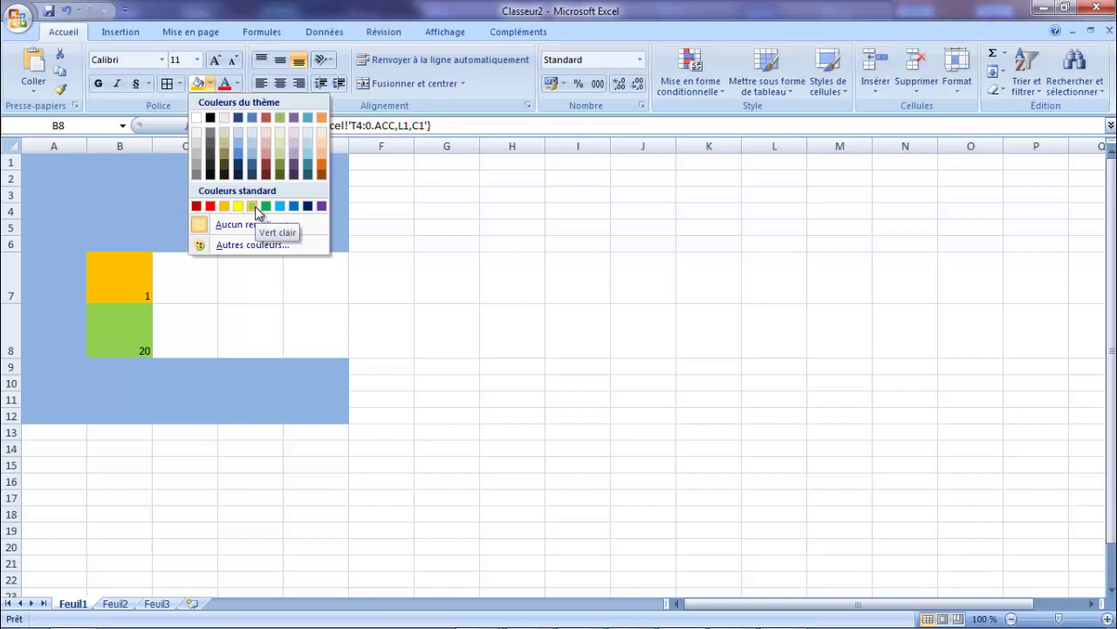
left_click(255, 206)
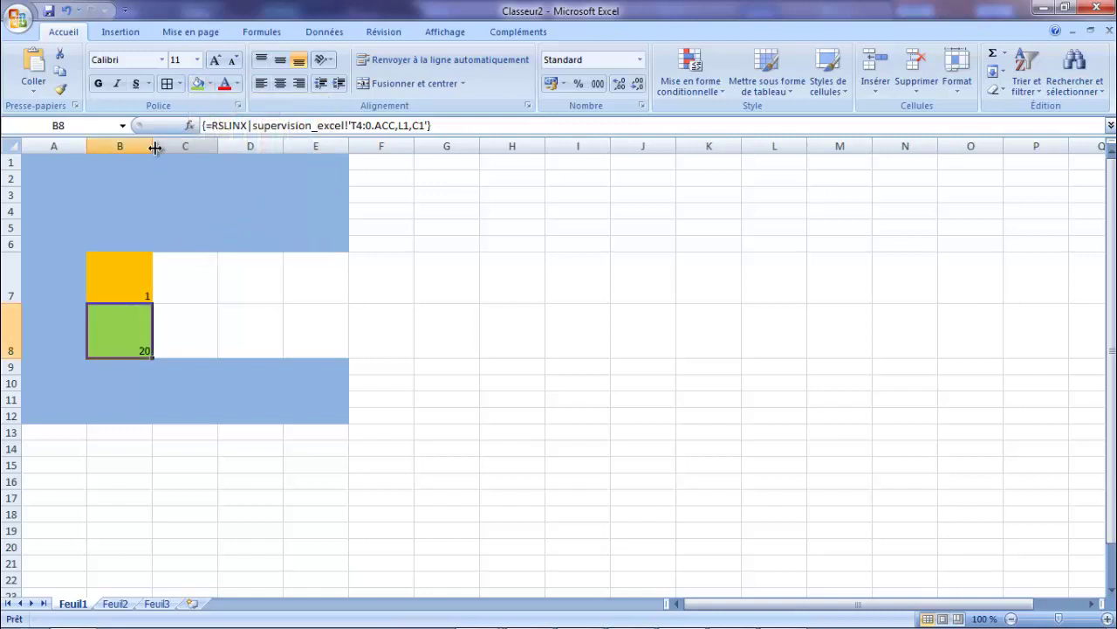
Widen column B, then centre B7 vertically and give it a thin border
left_click_drag(155, 148, 347, 148)
left_click(240, 284)
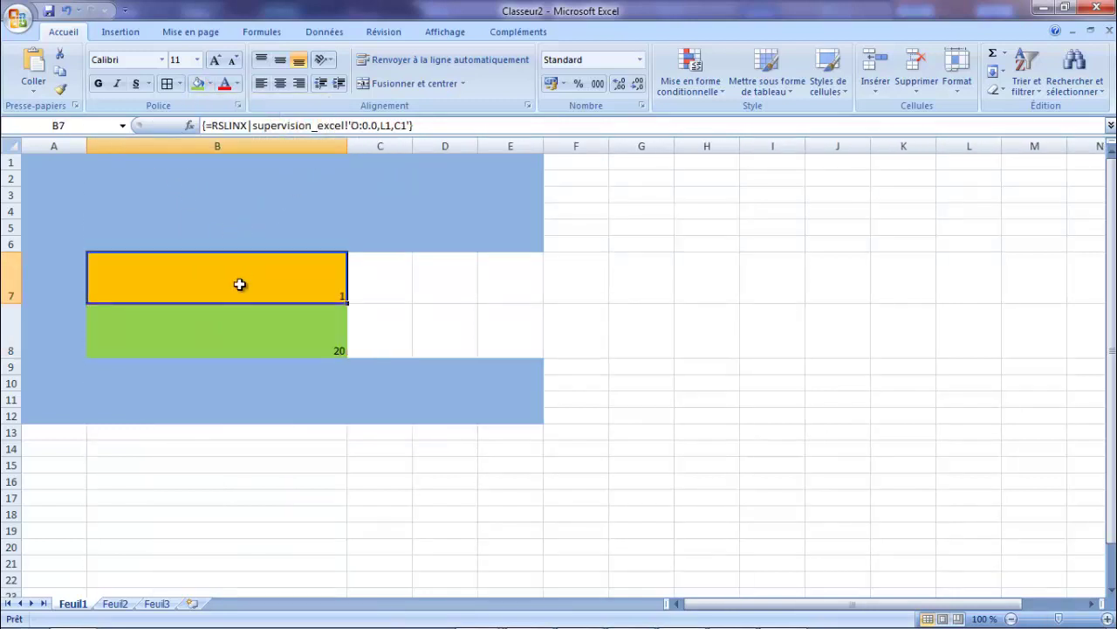
left_click(281, 61)
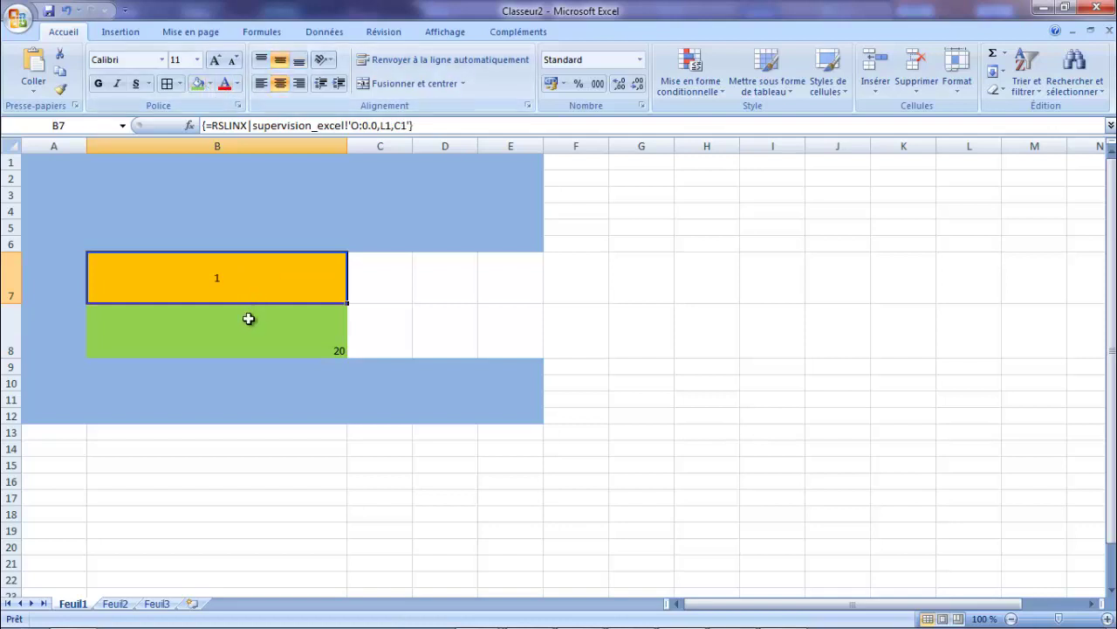
left_click(167, 83)
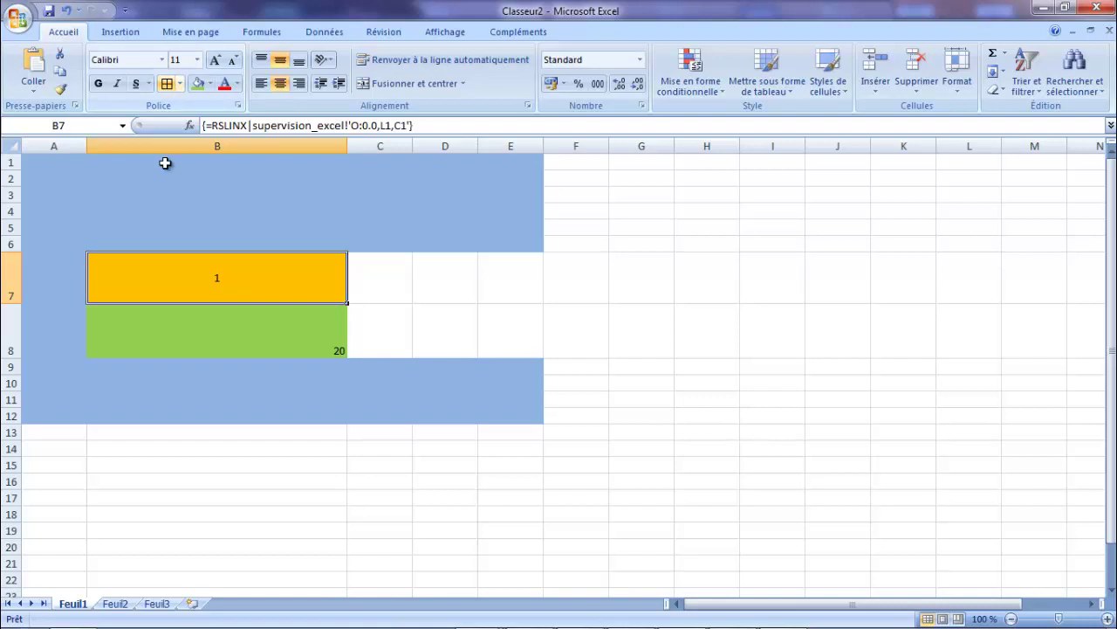
left_click(195, 337)
Give B8 a thin border and centre its 20 horizontally and vertically
left_click(167, 83)
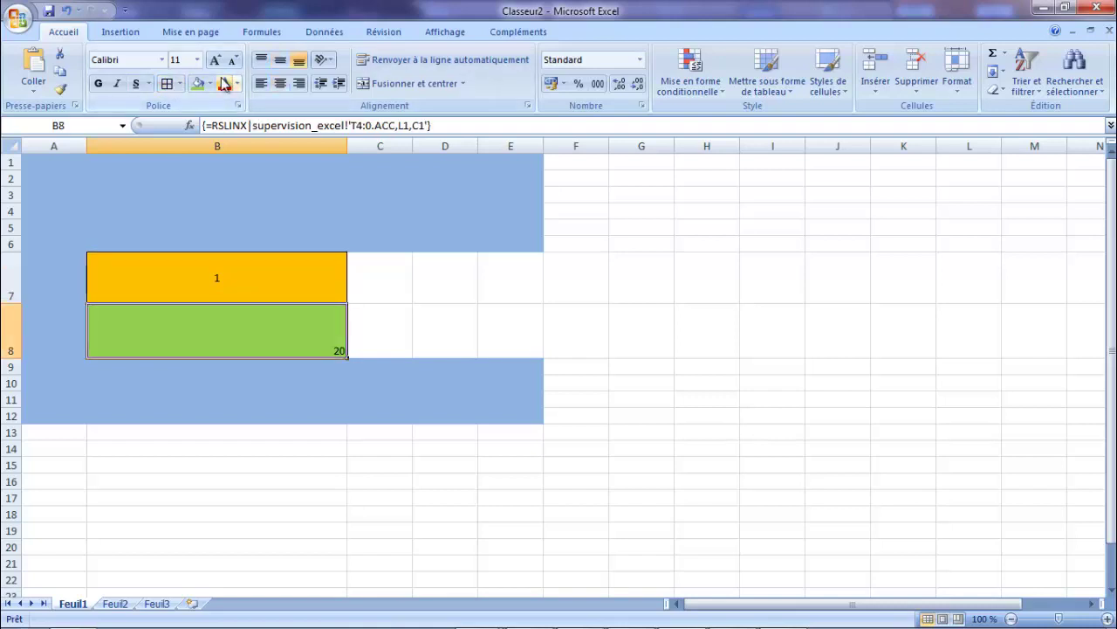
left_click(280, 83)
left_click(281, 60)
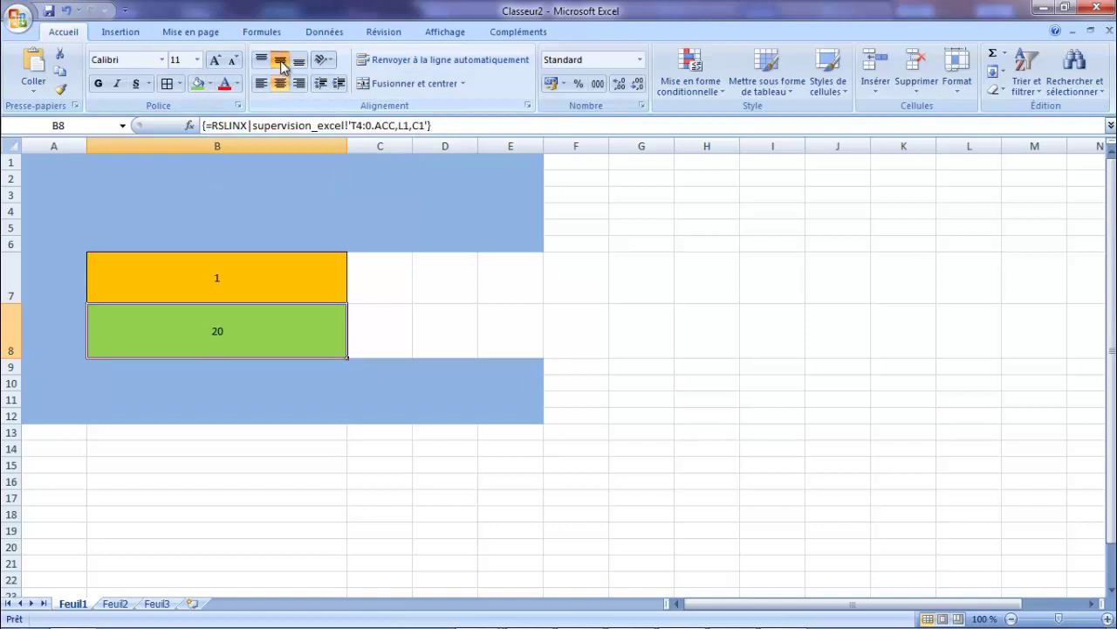
Fill the empty cells C7:E8 with the blue theme colour
left_click_drag(374, 276, 493, 324)
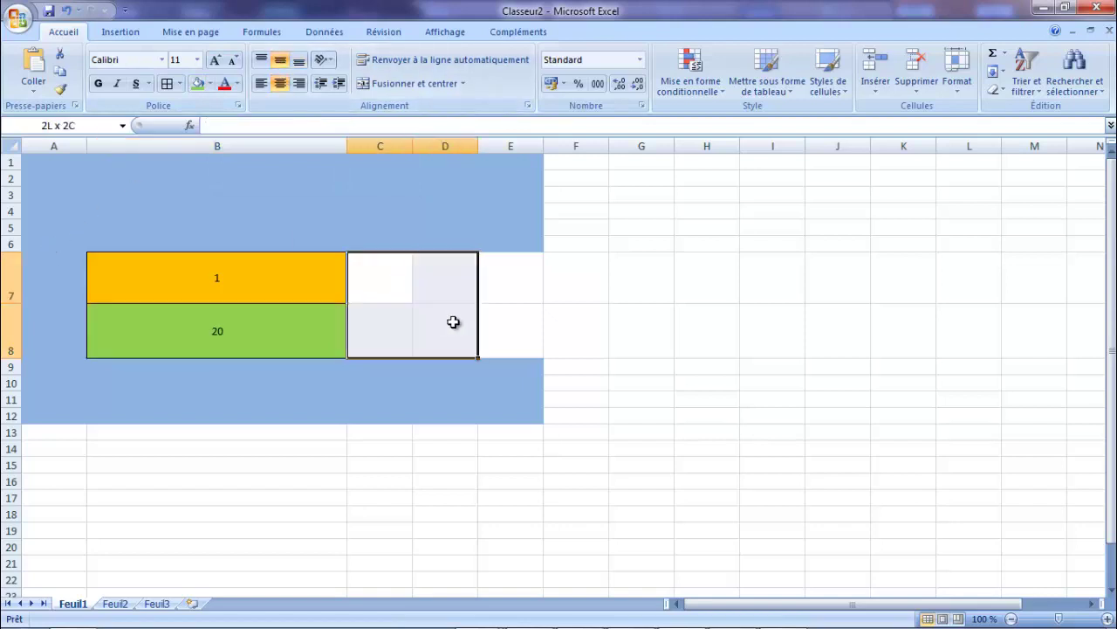
left_click(210, 84)
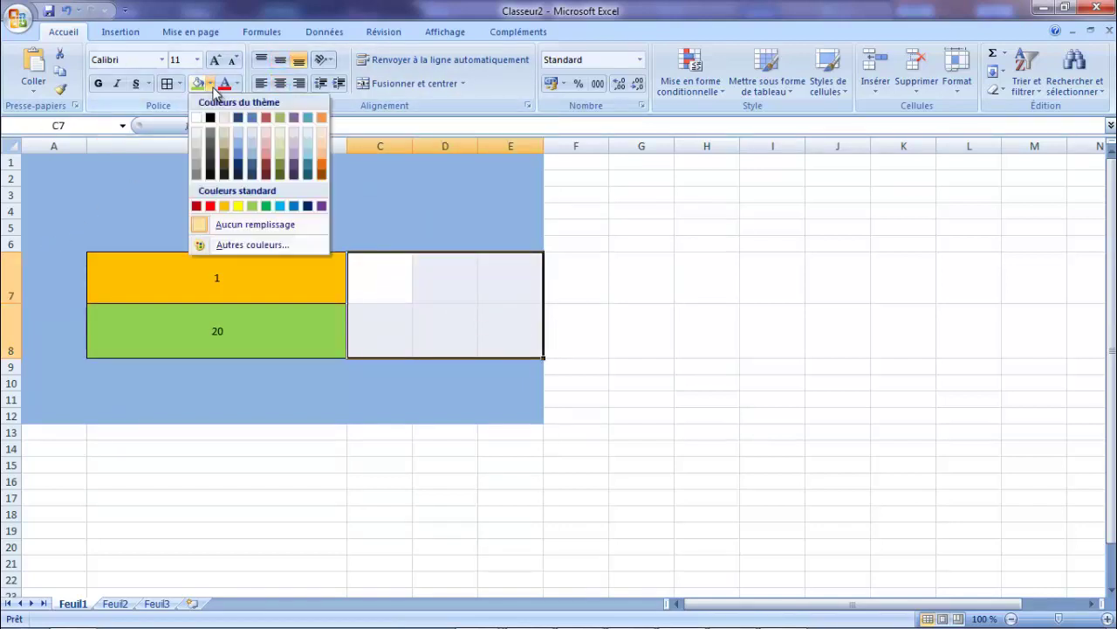
left_click(240, 150)
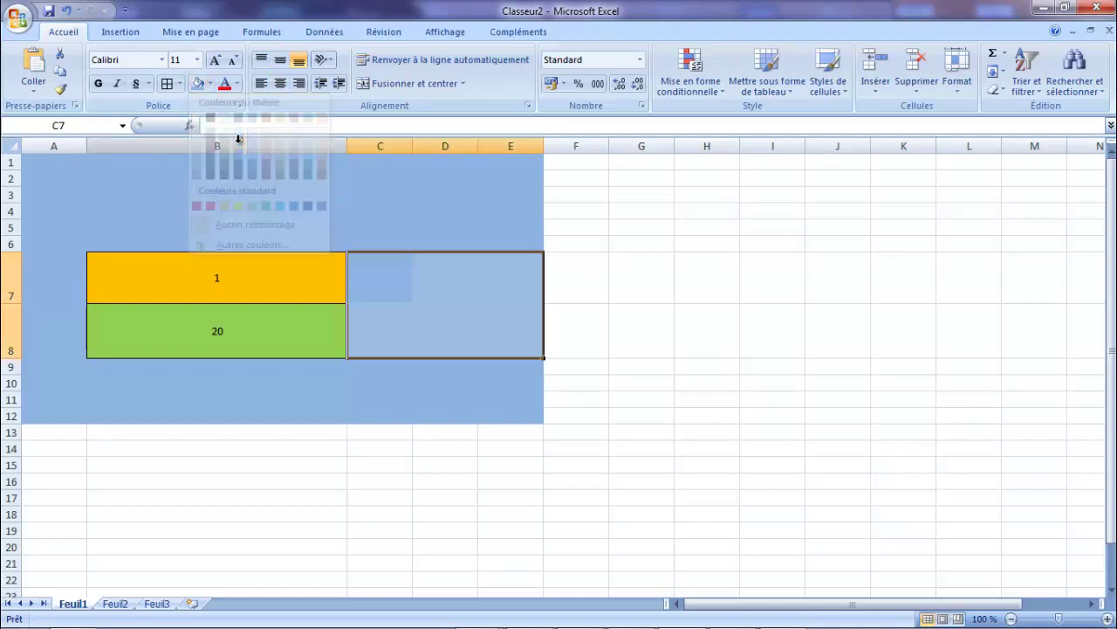
Select the label cells A7:A8 and widen column A
left_click(55, 288)
left_click_drag(55, 288, 50, 330)
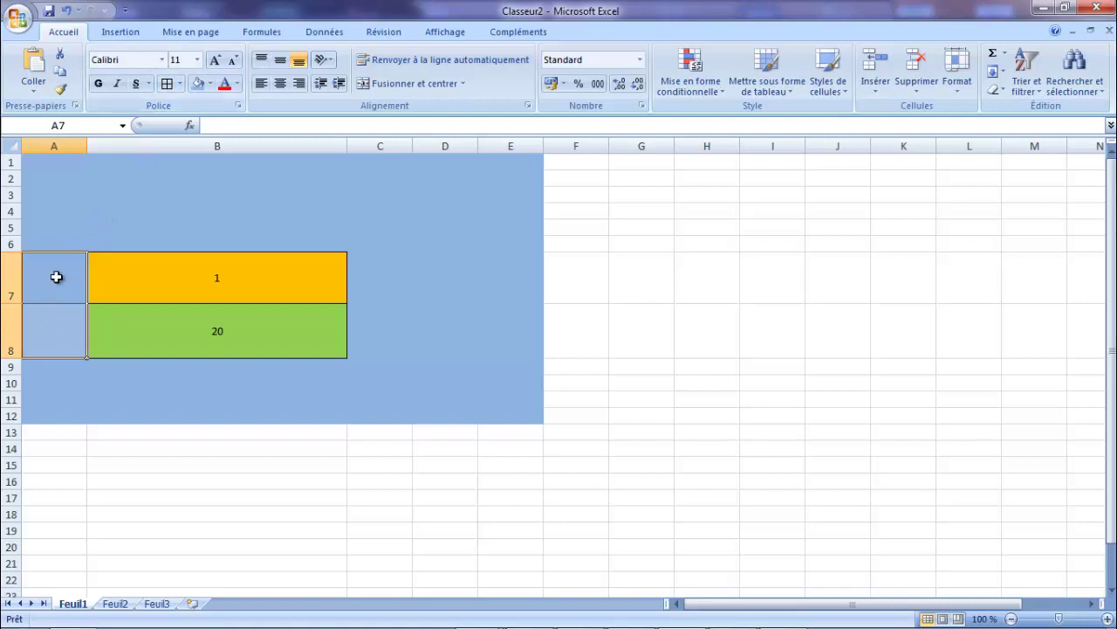
left_click_drag(85, 144, 178, 145)
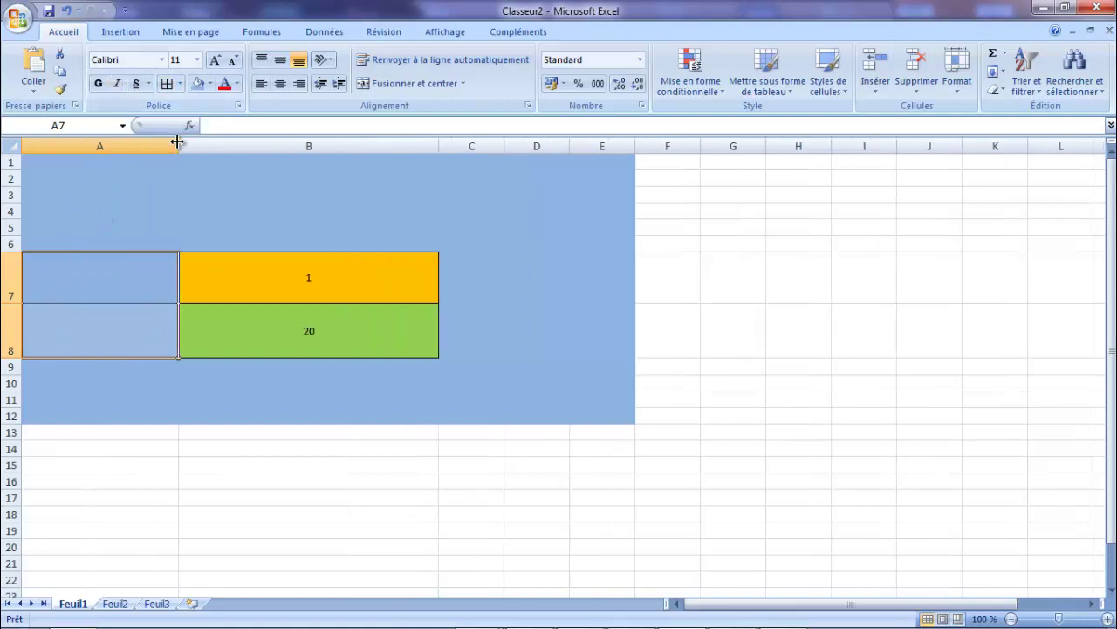
Enter 'état de la sortie' in A7 and 'temporisation' in A8
left_click(119, 280)
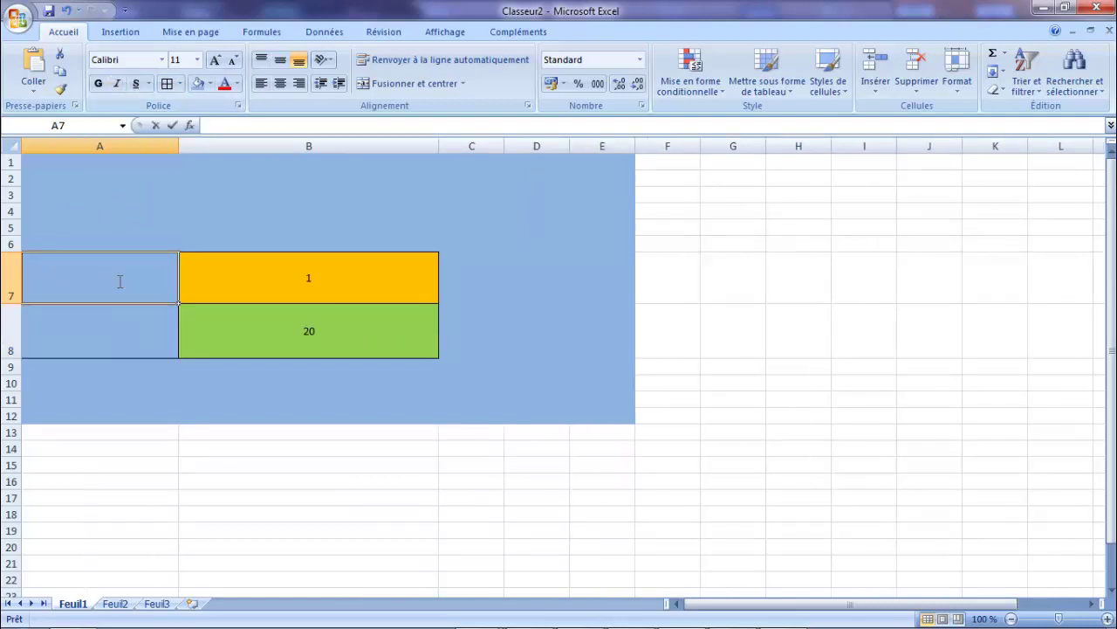
type("état d")
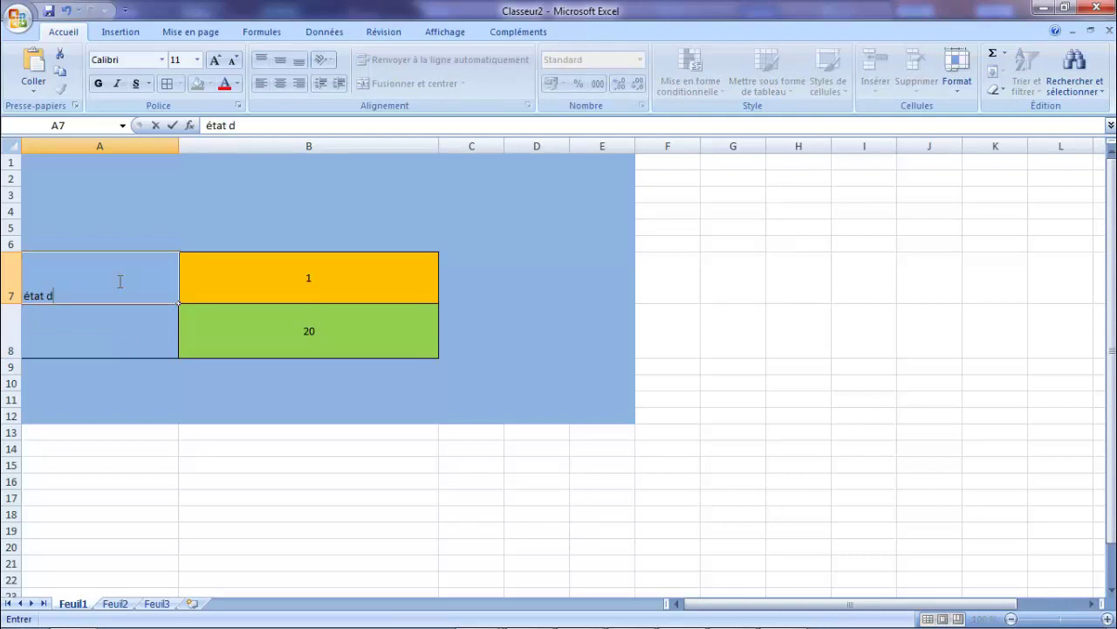
type("e la sortie")
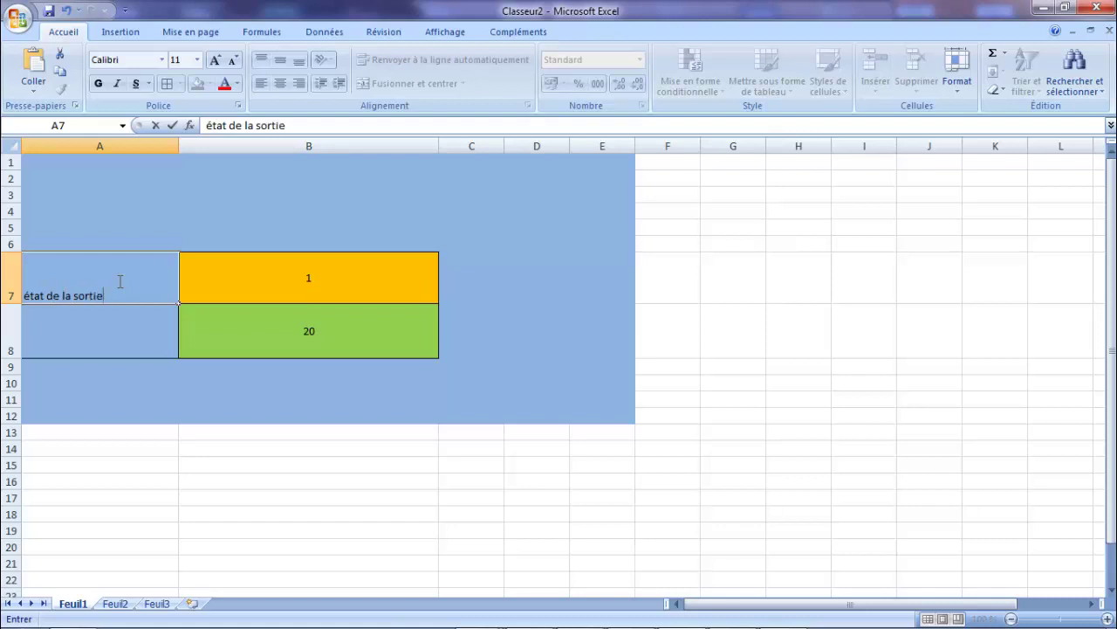
left_click(113, 332)
type("te")
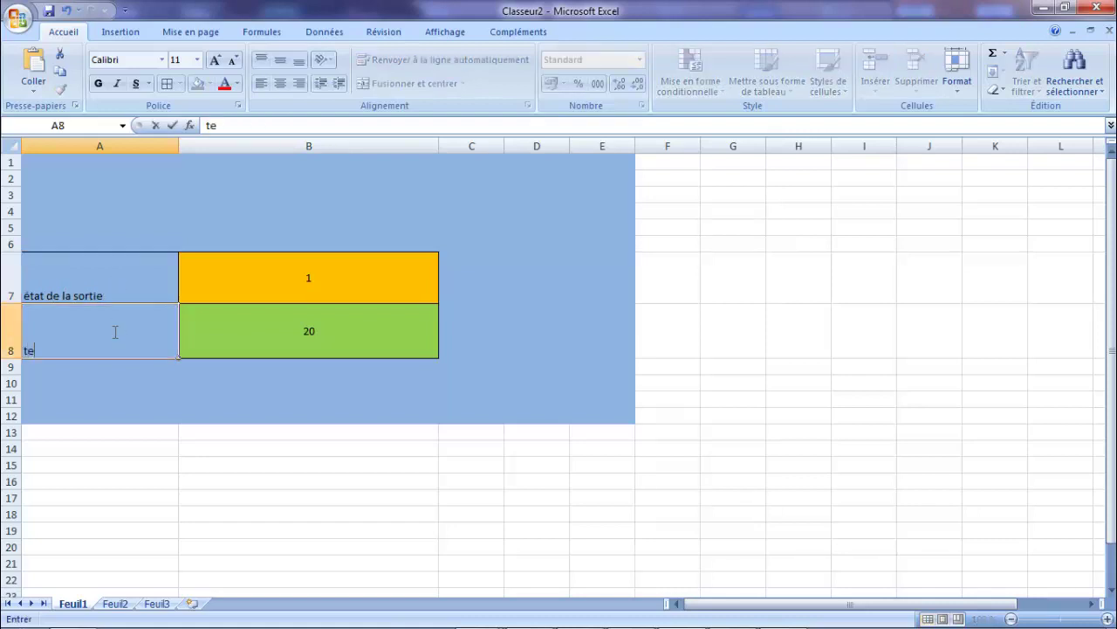
type("mporisat")
type("ion")
left_click(114, 331)
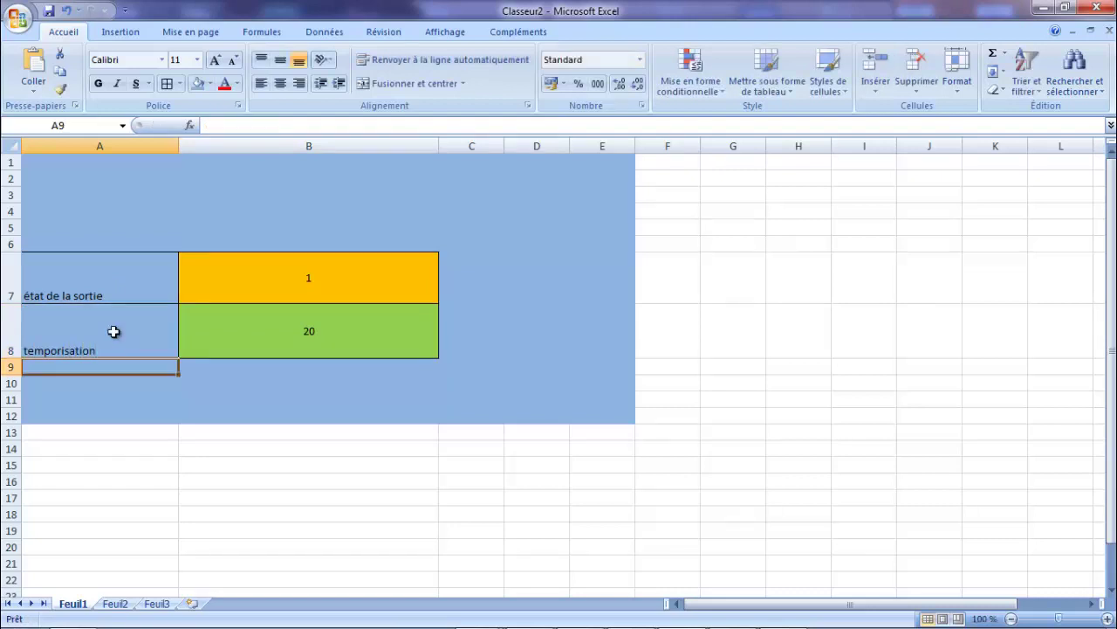
Centre, bold and enlarge the 'temporisation' label in A8
left_click(280, 83)
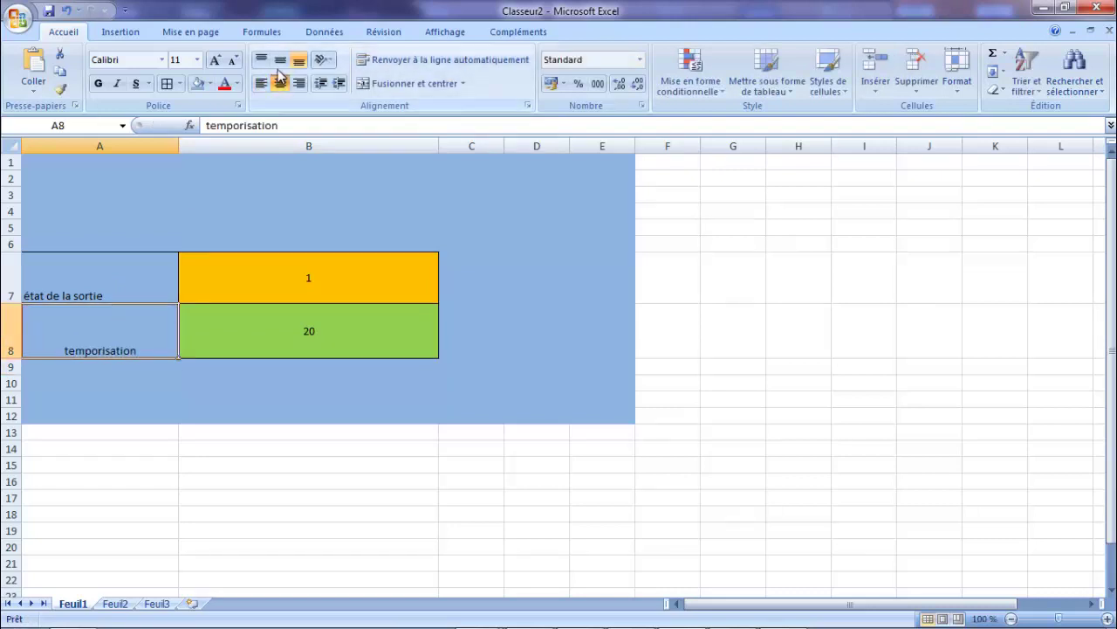
left_click(281, 59)
left_click(98, 83)
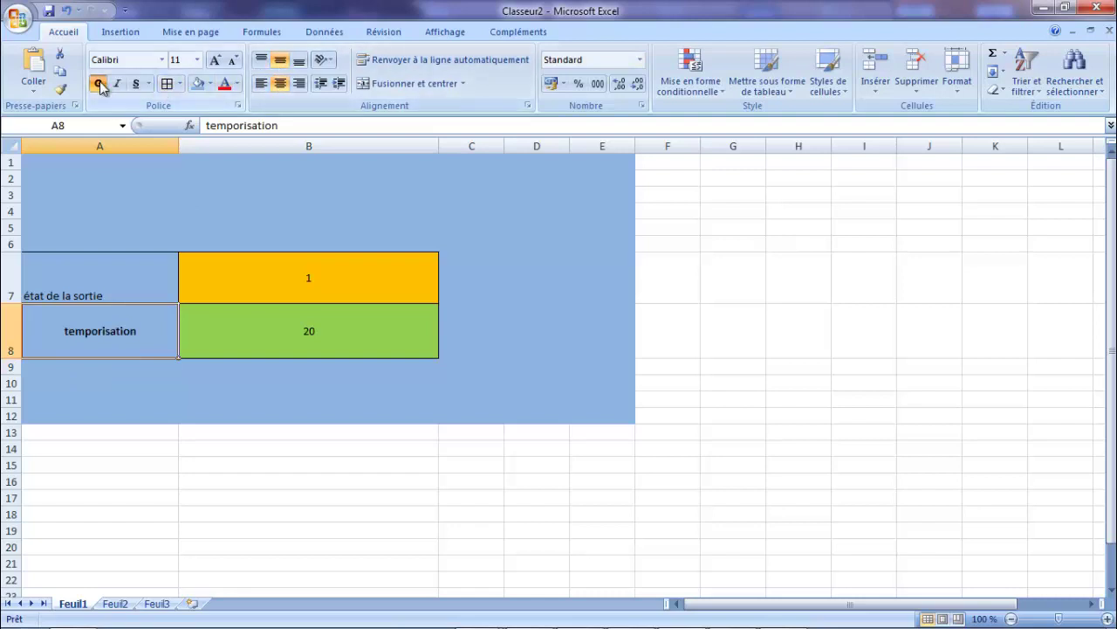
left_click(215, 59)
left_click(215, 59)
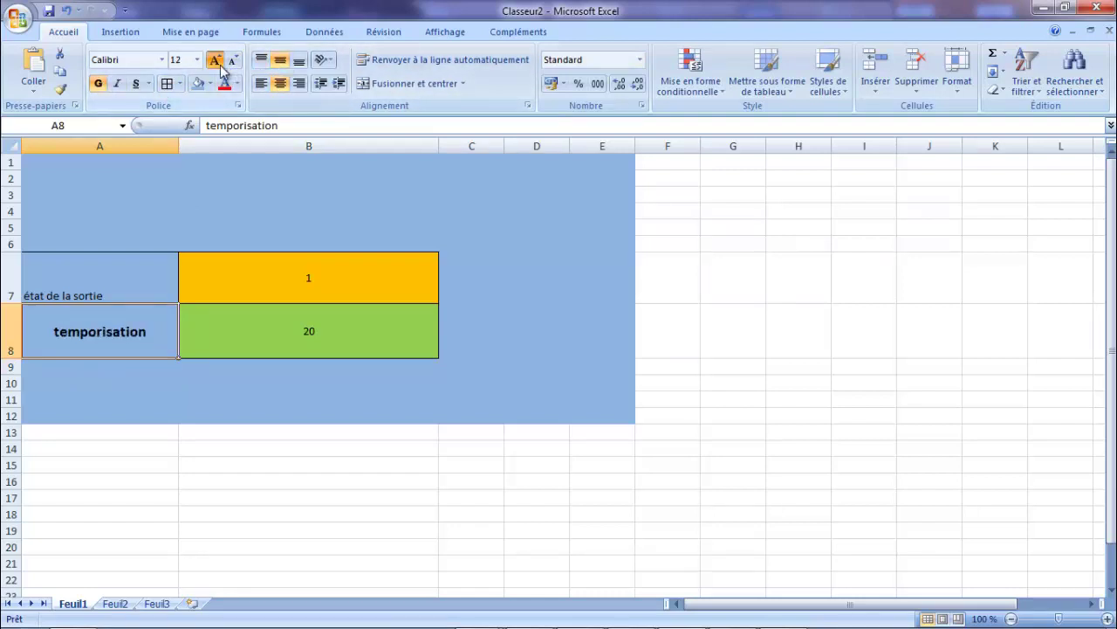
Centre, bold and enlarge the 'état de la sortie' label in A7
left_click(122, 277)
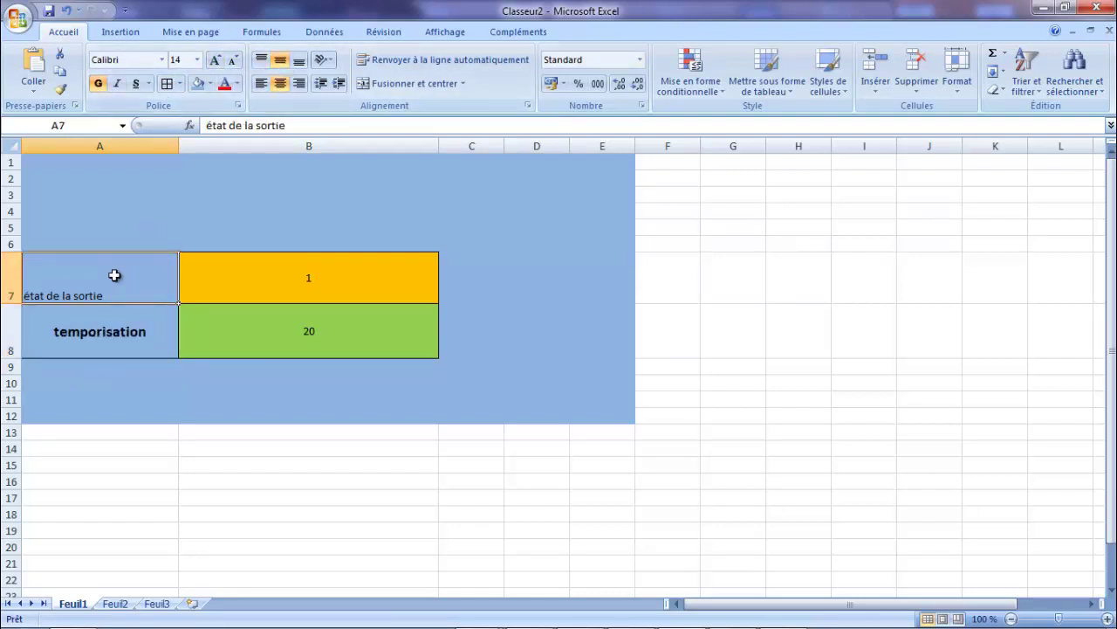
left_click(279, 83)
left_click(281, 61)
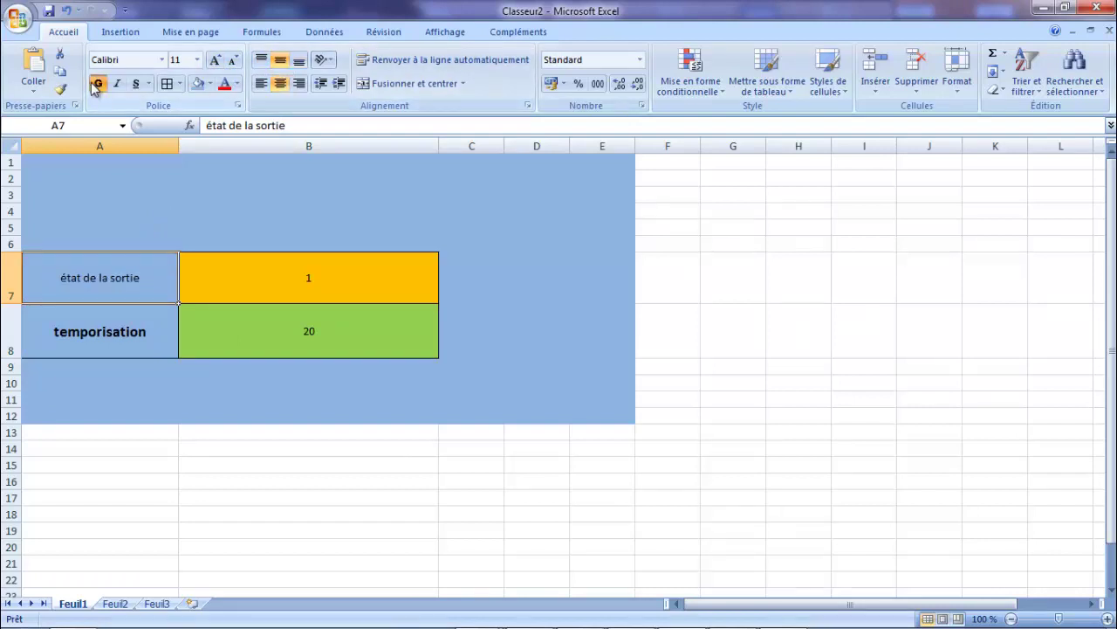
left_click(98, 83)
left_click(215, 59)
left_click(214, 60)
left_click(215, 59)
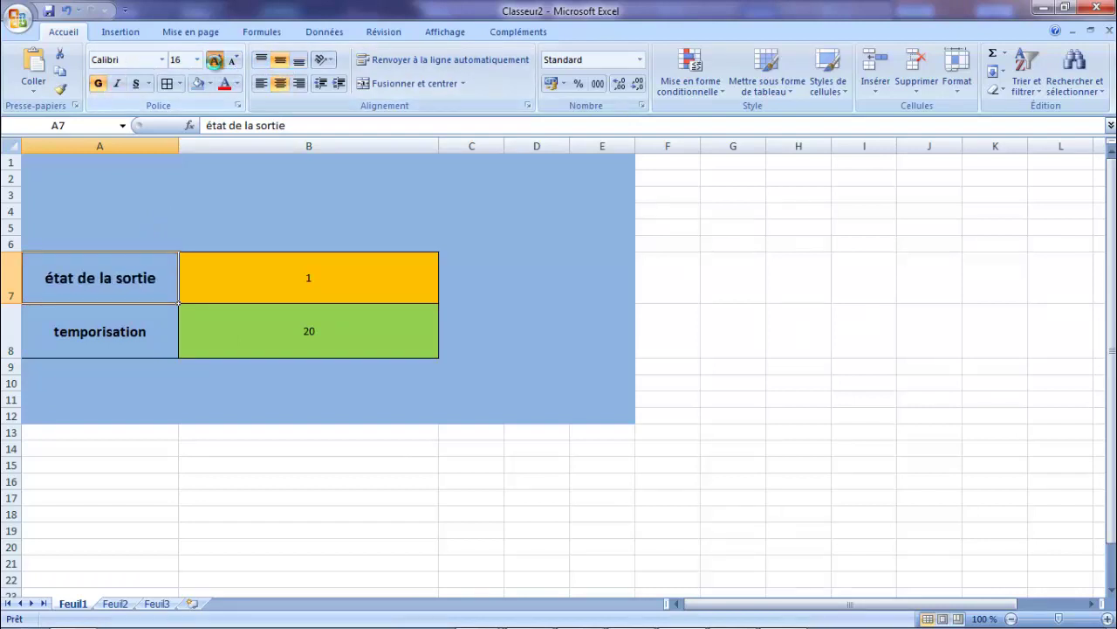
left_click(214, 59)
Enlarge the 'temporisation' label further to 18 points
left_click(147, 346)
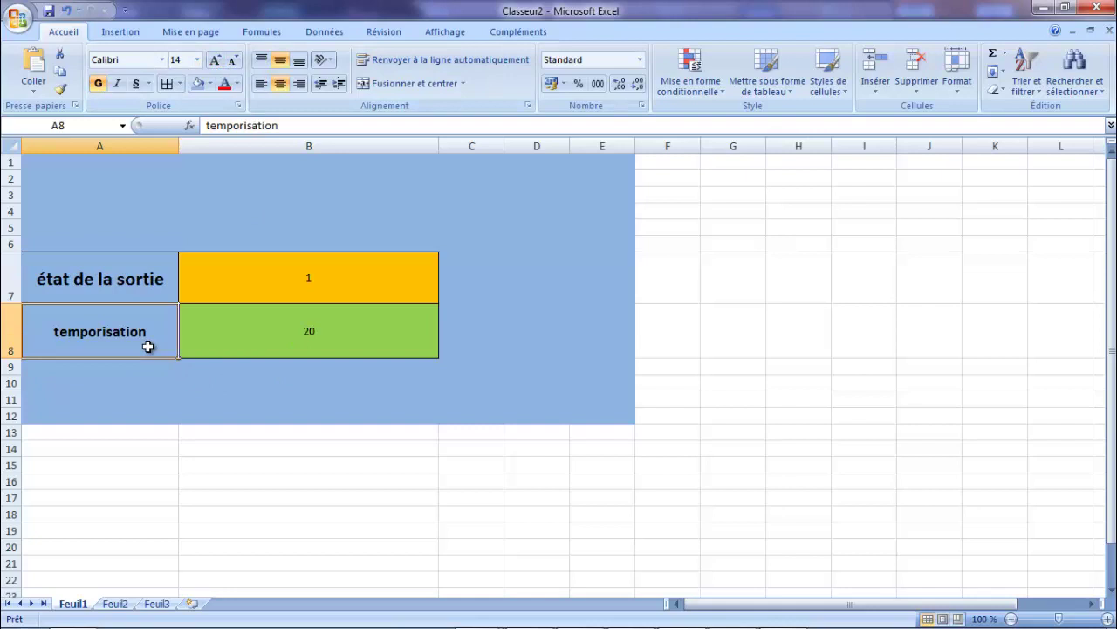
left_click(214, 61)
left_click(215, 61)
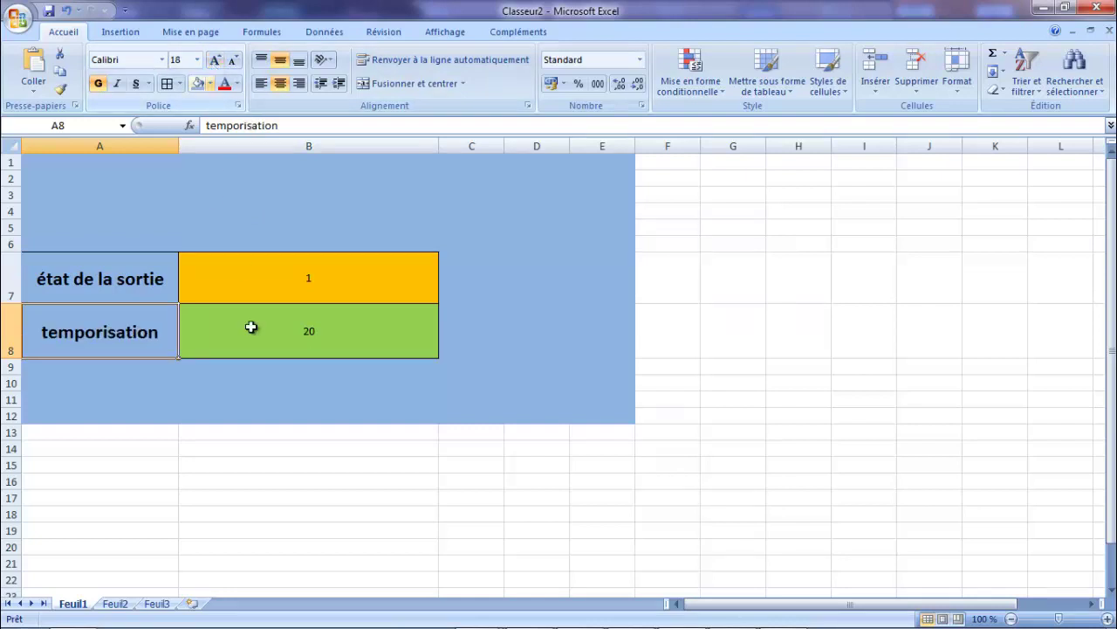
left_click(289, 412)
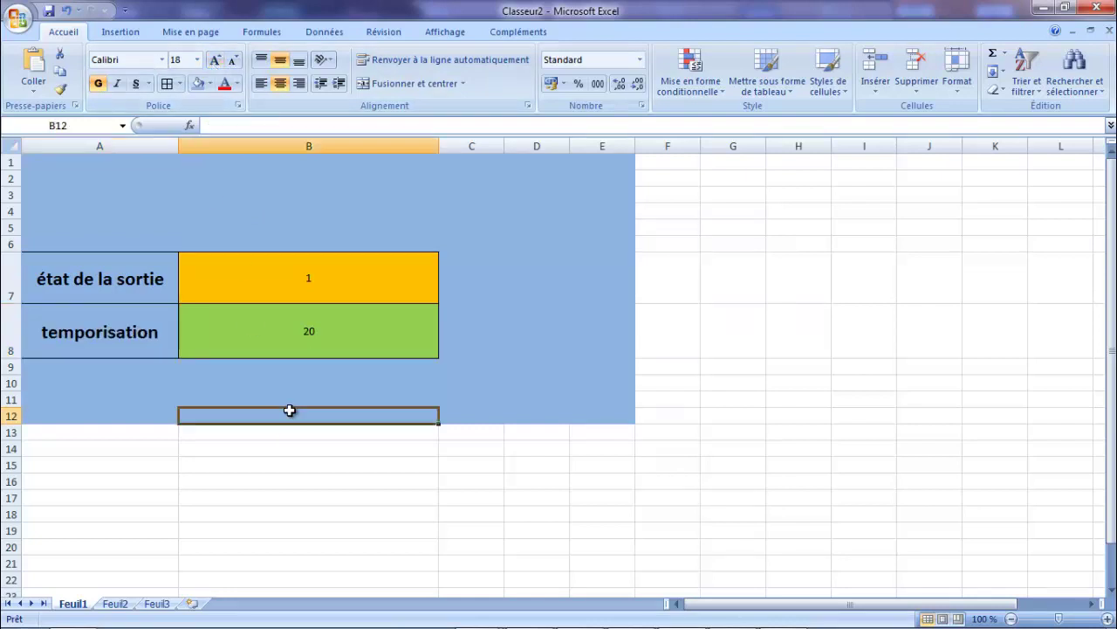
left_click(138, 191)
Type 'supervision industrielle avec excel' into cell B3, fixing the mistyped words
left_click_drag(138, 191, 354, 195)
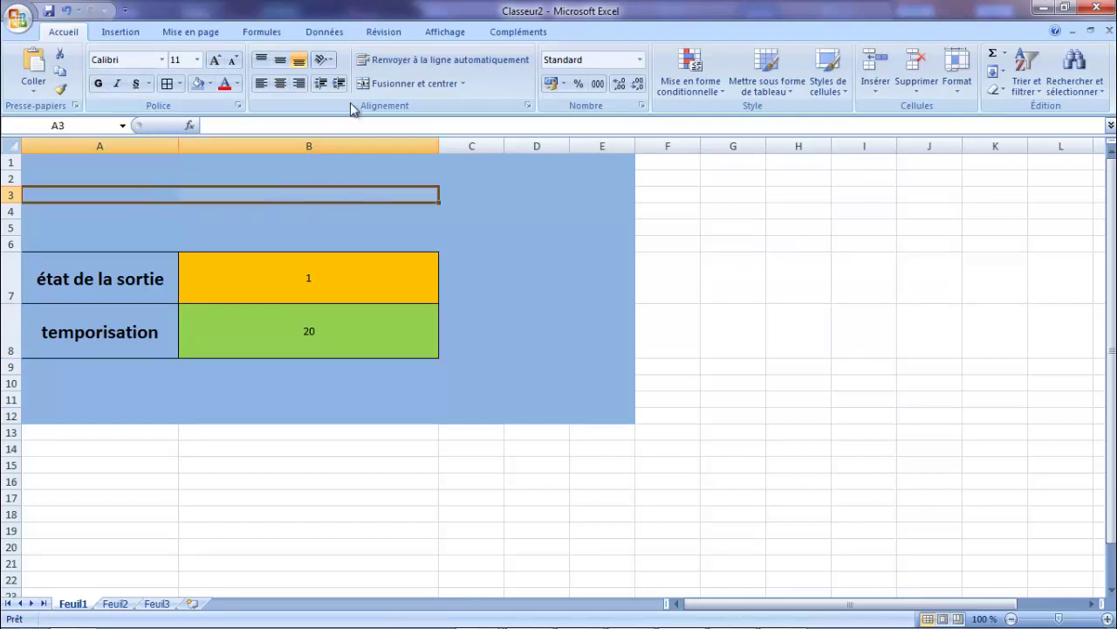
left_click(301, 195)
type("s")
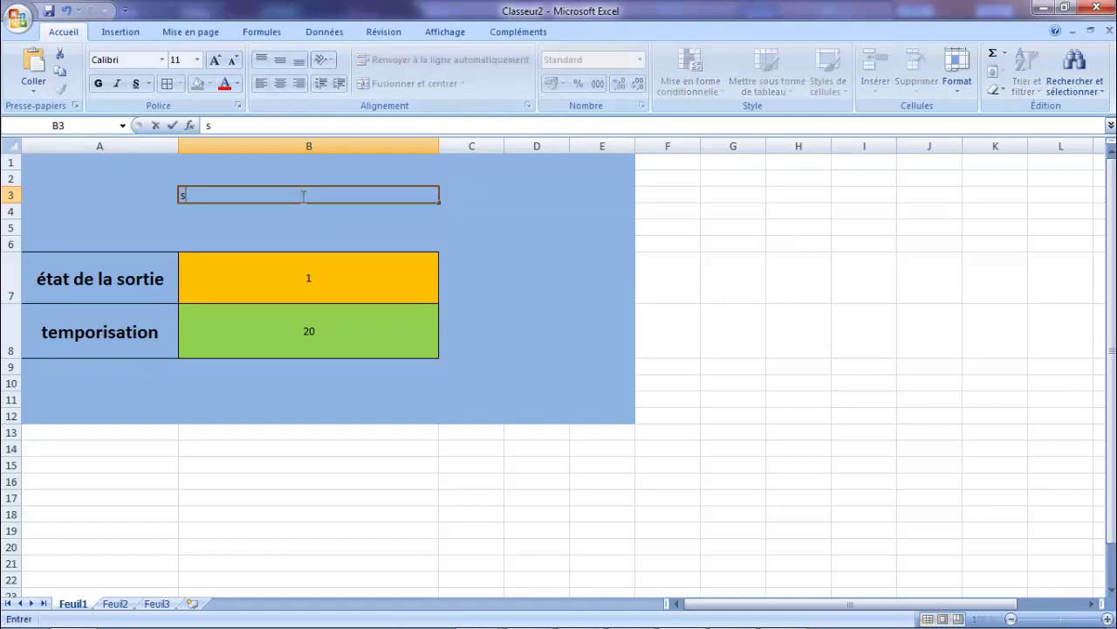
type("uper")
type("visi")
type("on d")
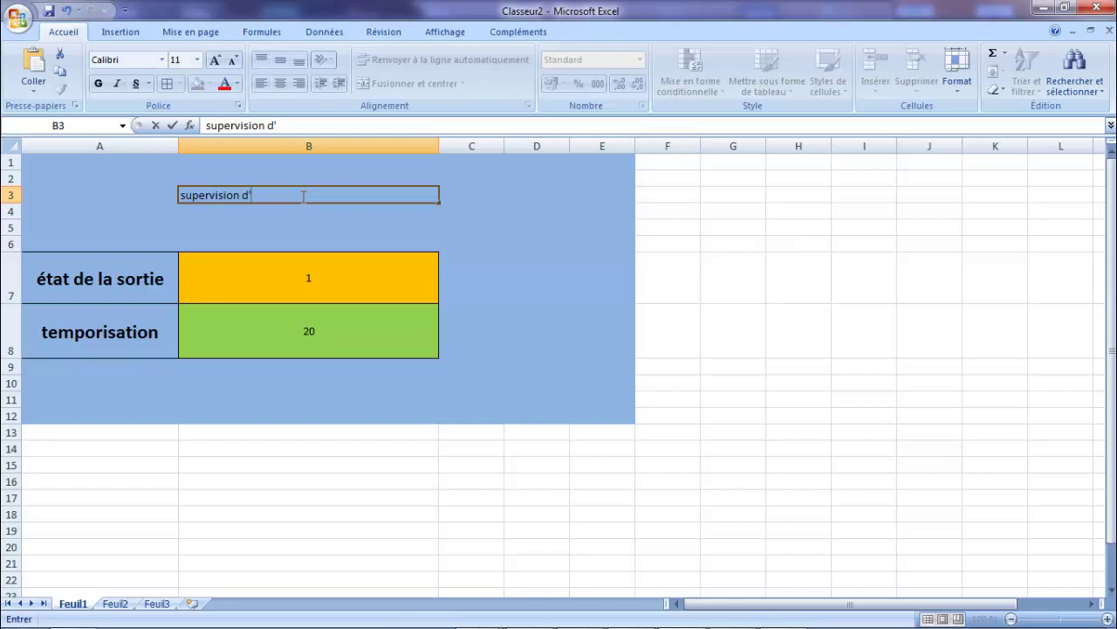
type("un p")
type("rogra")
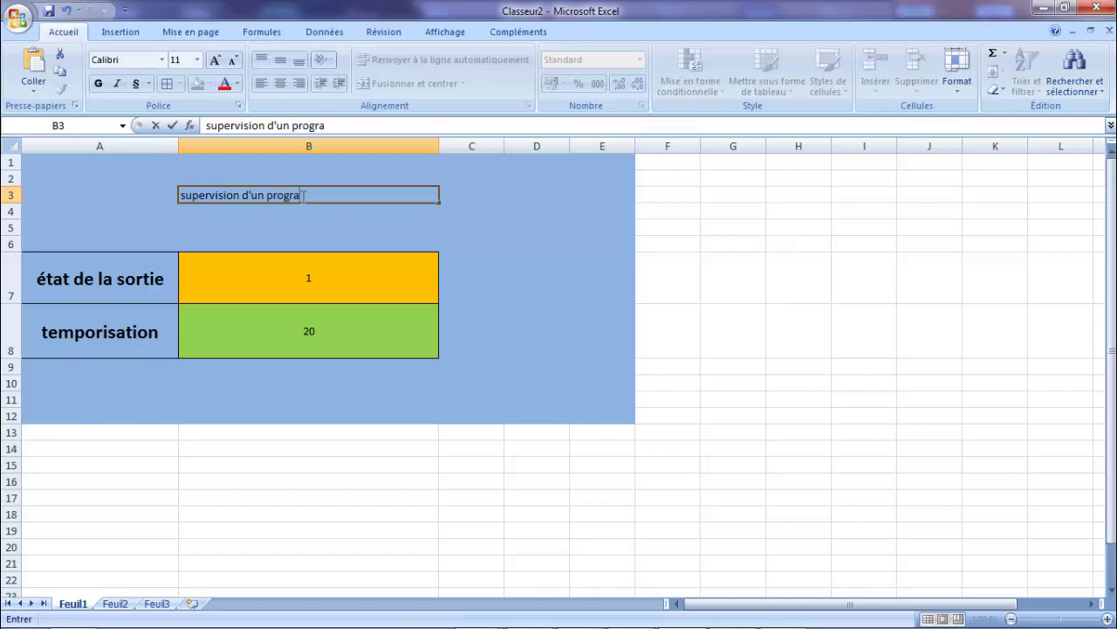
key("BackSpace")
key("BackSpace")
key("BackSpace")
key("BackSpace")
key("BackSpace")
key("BackSpace")
key("BackSpace")
key("BackSpace")
key("BackSpace")
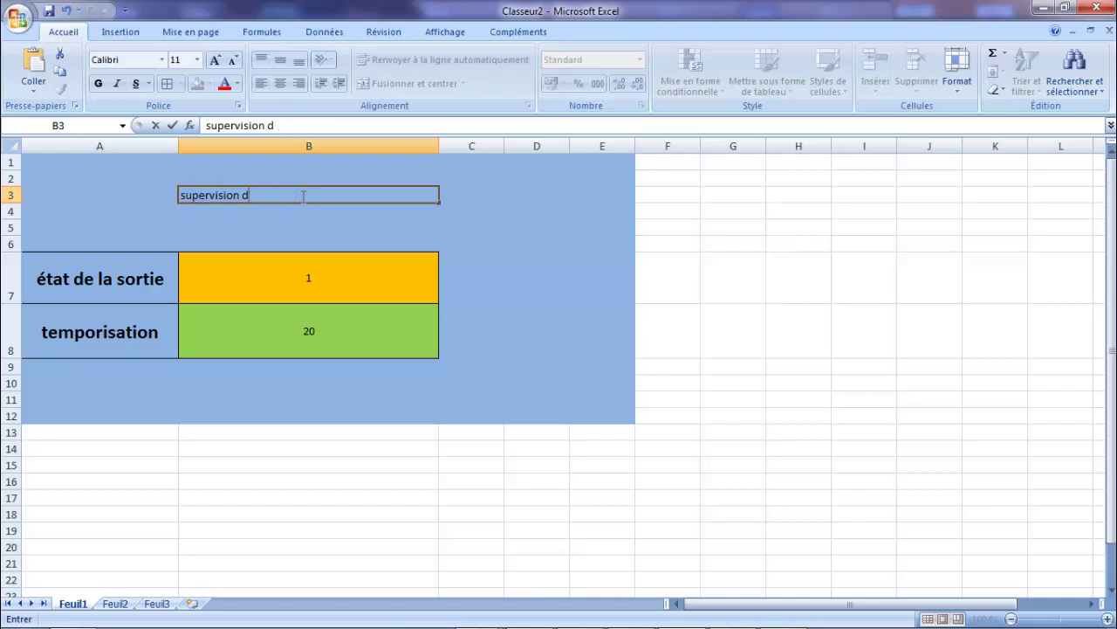
key("BackSpace")
type("indus")
type("triell")
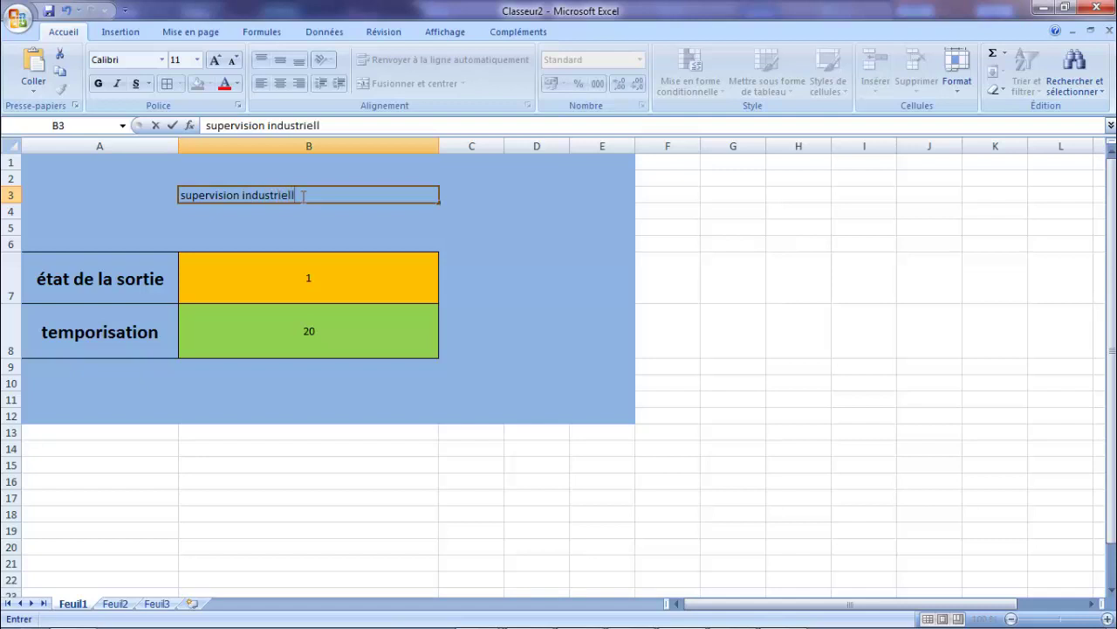
type("e avec ")
type("excel")
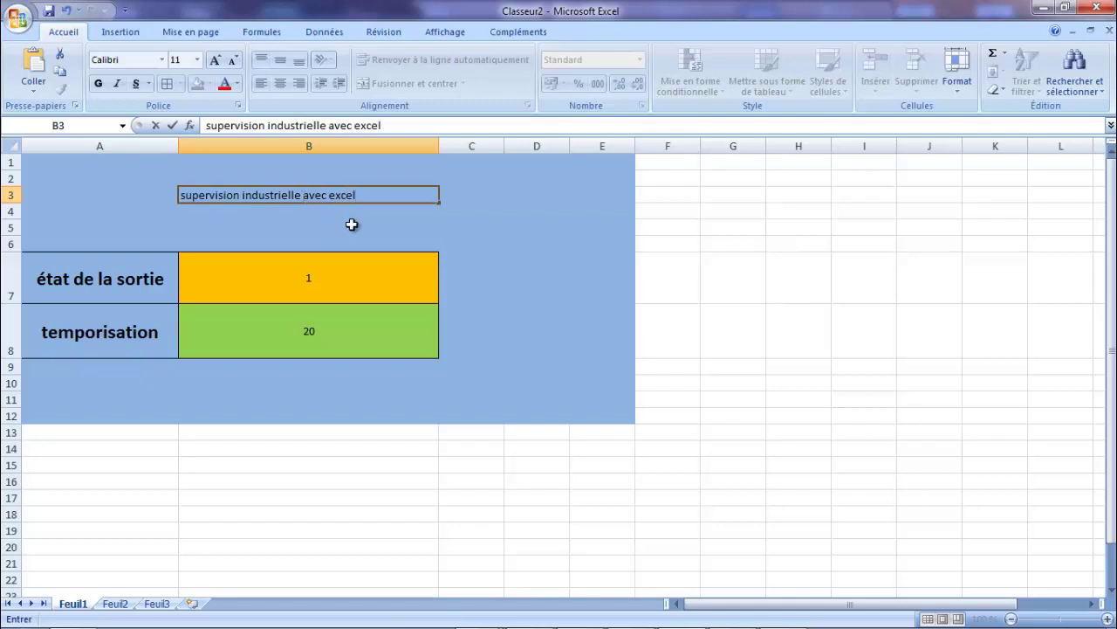
left_click(376, 229)
Make the B3 title bold and enlarge it to 18 points
left_click(345, 193)
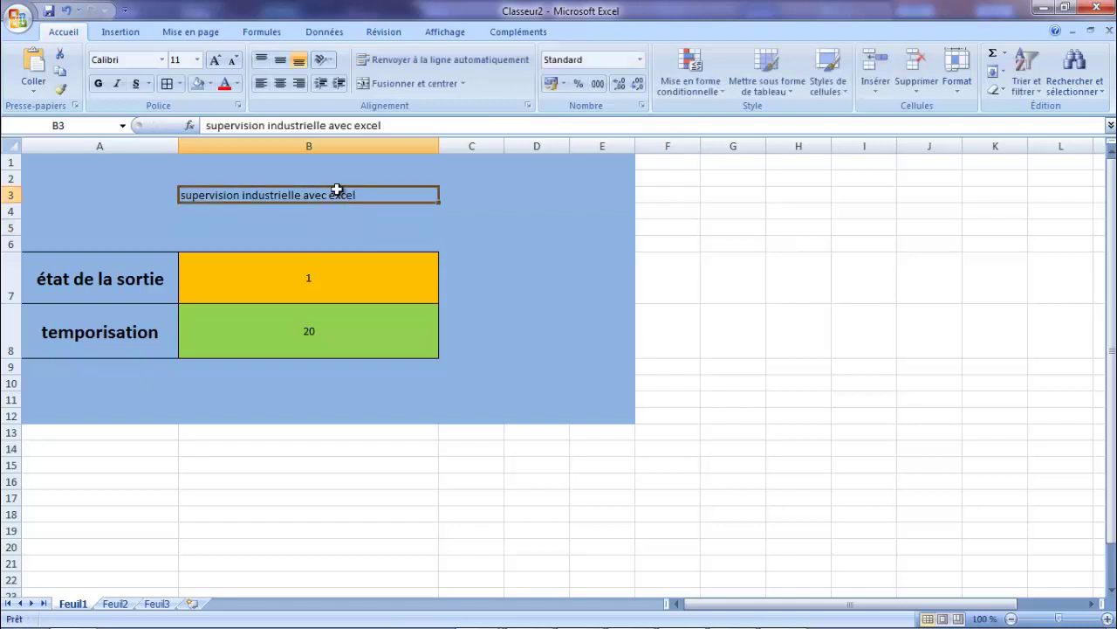
left_click(98, 83)
left_click(215, 61)
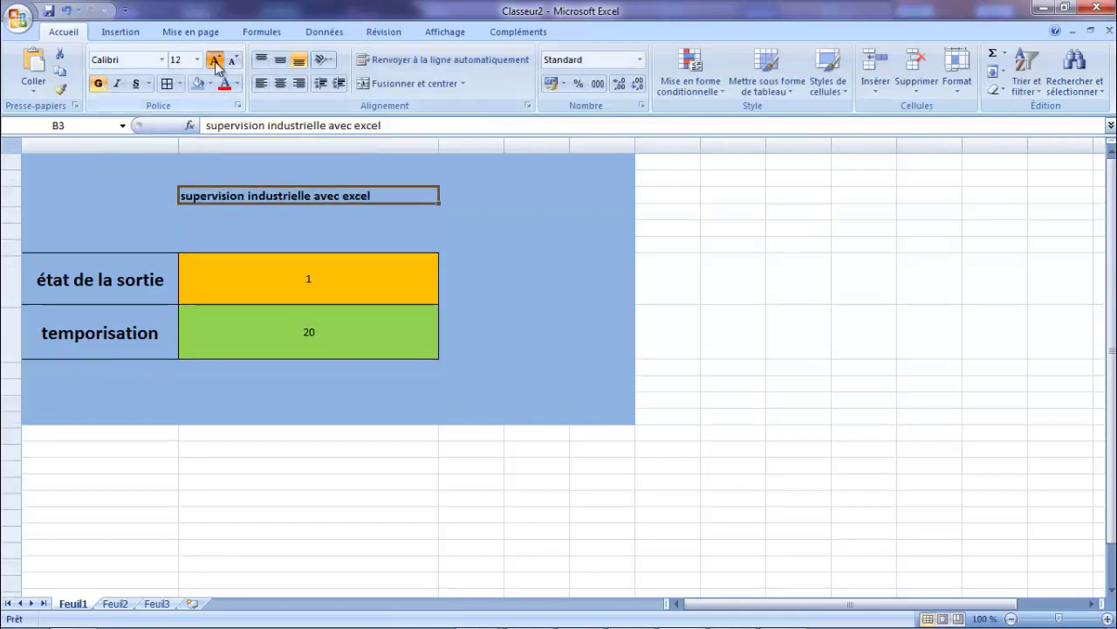
left_click(215, 61)
left_click(216, 61)
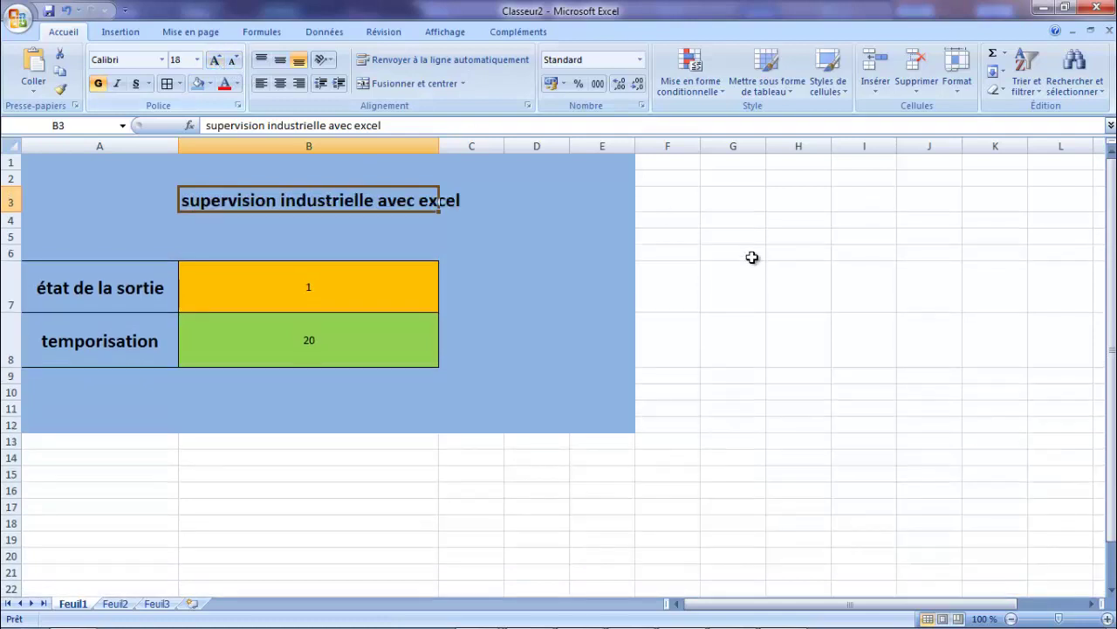
left_click(752, 257)
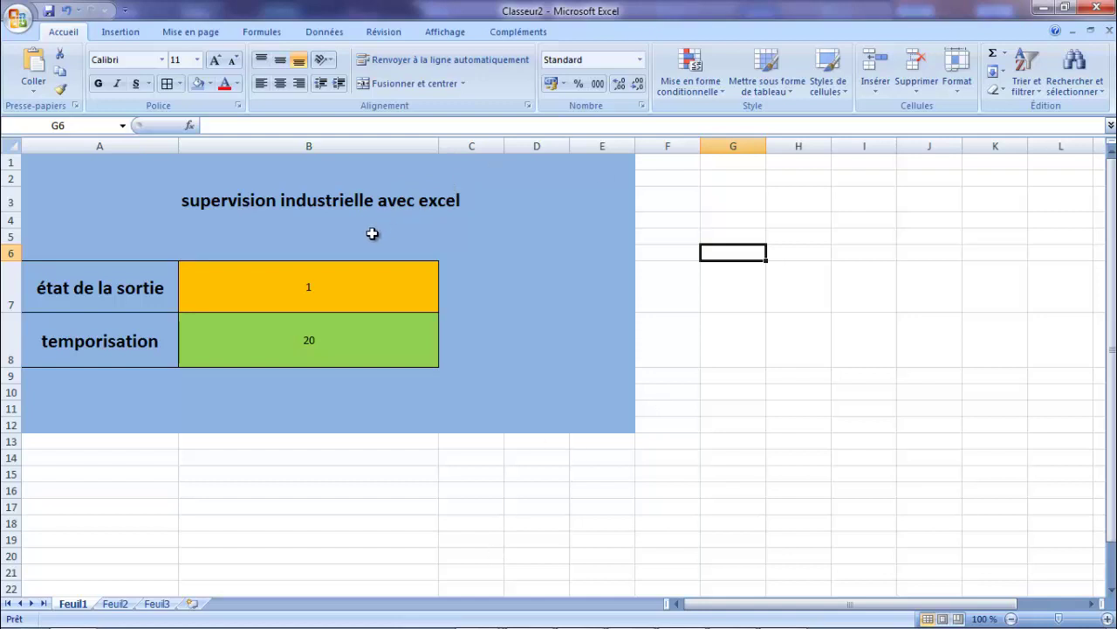
left_click(323, 284)
Format the live values in B7 (1) and B8 (20) bold at 16 points
left_click(98, 83)
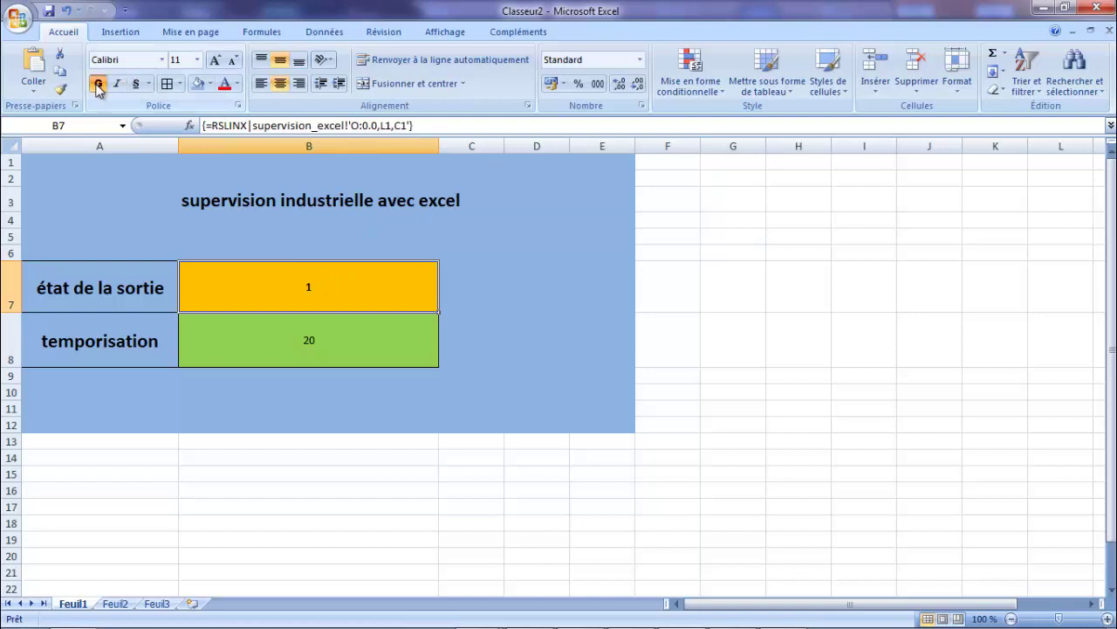
left_click(216, 61)
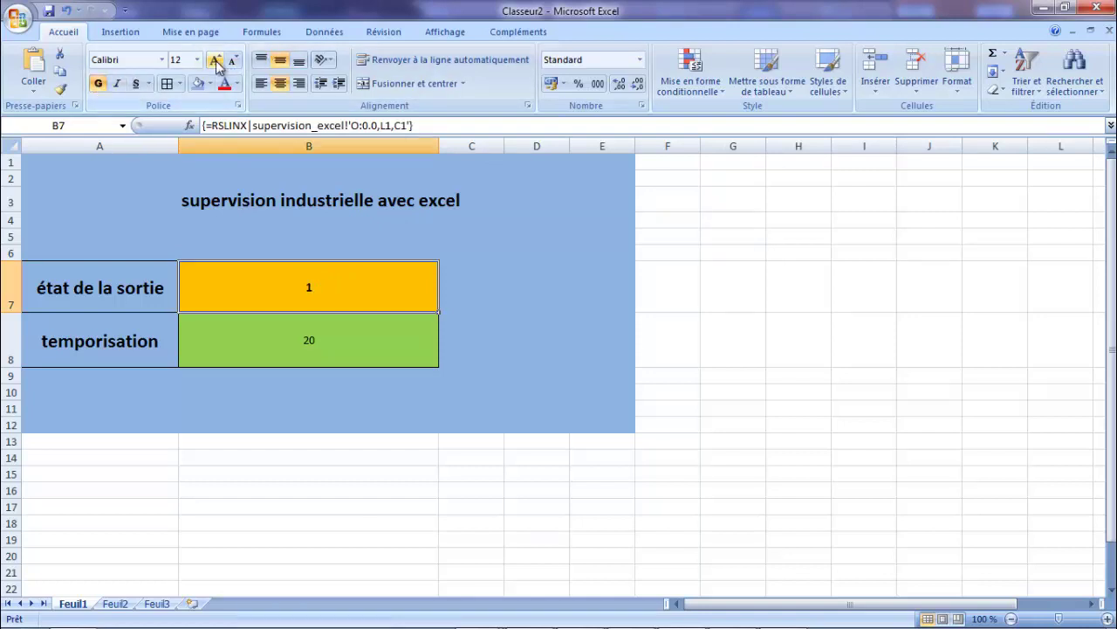
left_click(262, 333)
left_click(98, 84)
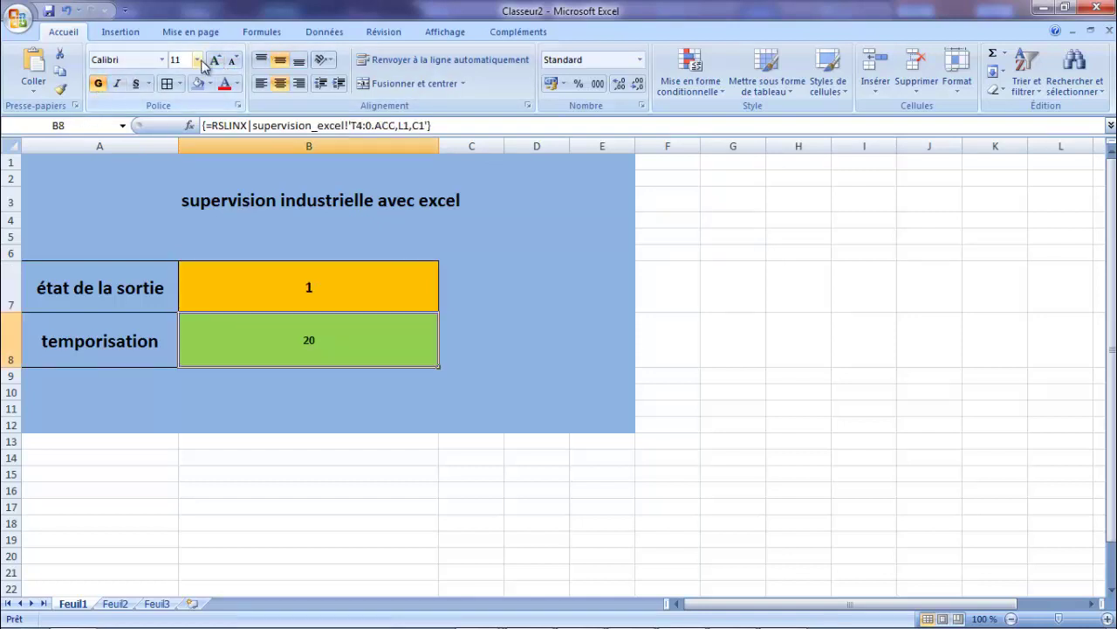
left_click(216, 61)
left_click(215, 61)
left_click(215, 61)
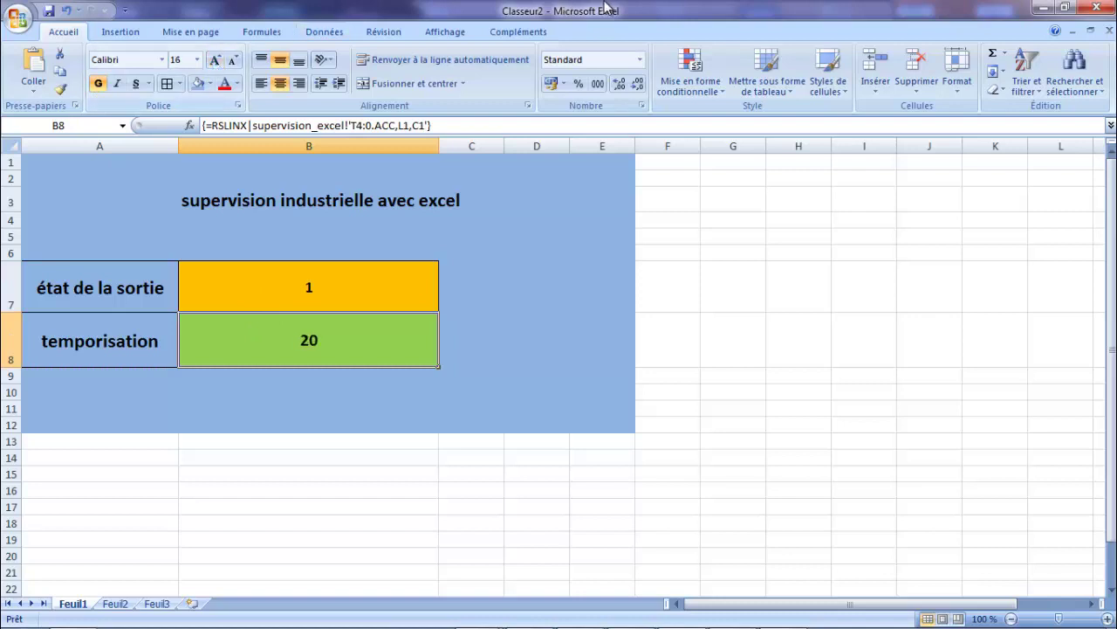
left_click(345, 266)
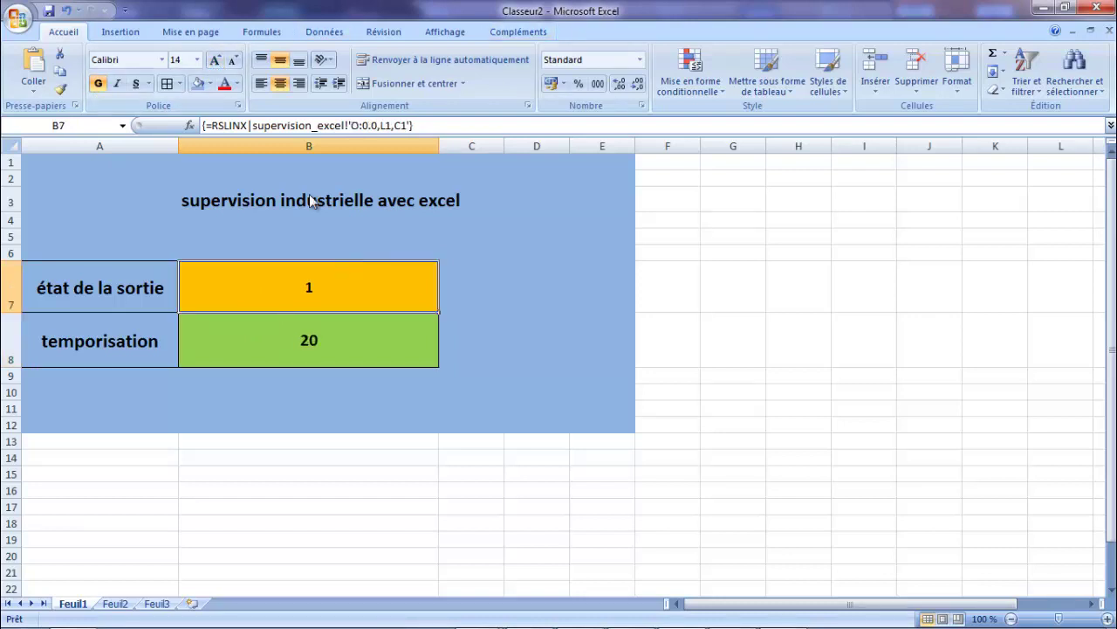
left_click(216, 62)
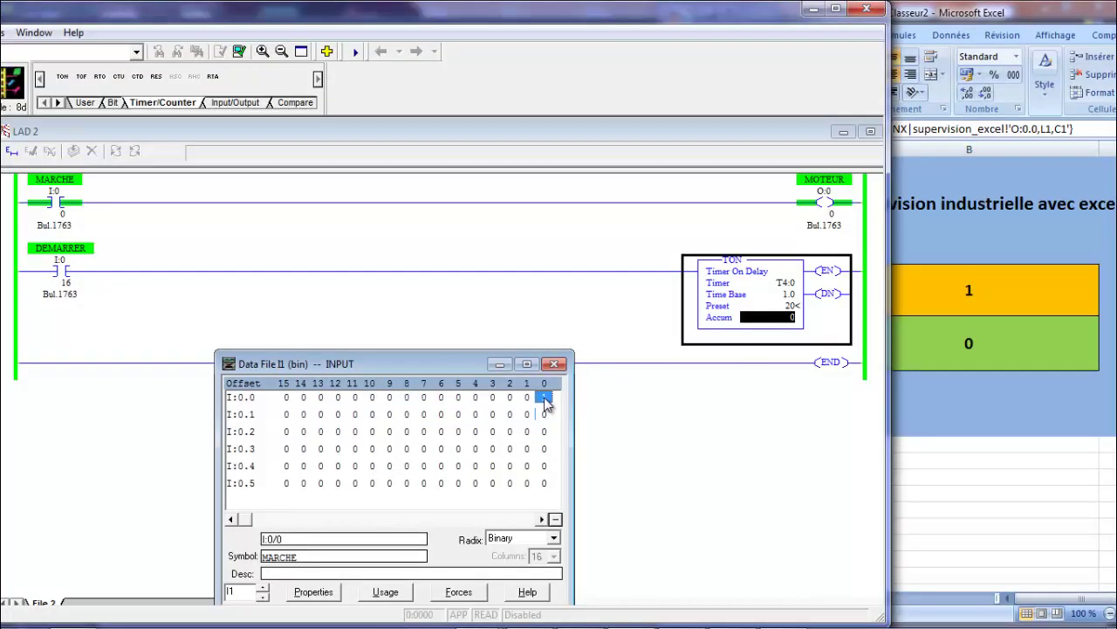
Set the MARCHE input bit to 1 and move the Excel panel beside the ladder program
left_click(545, 415)
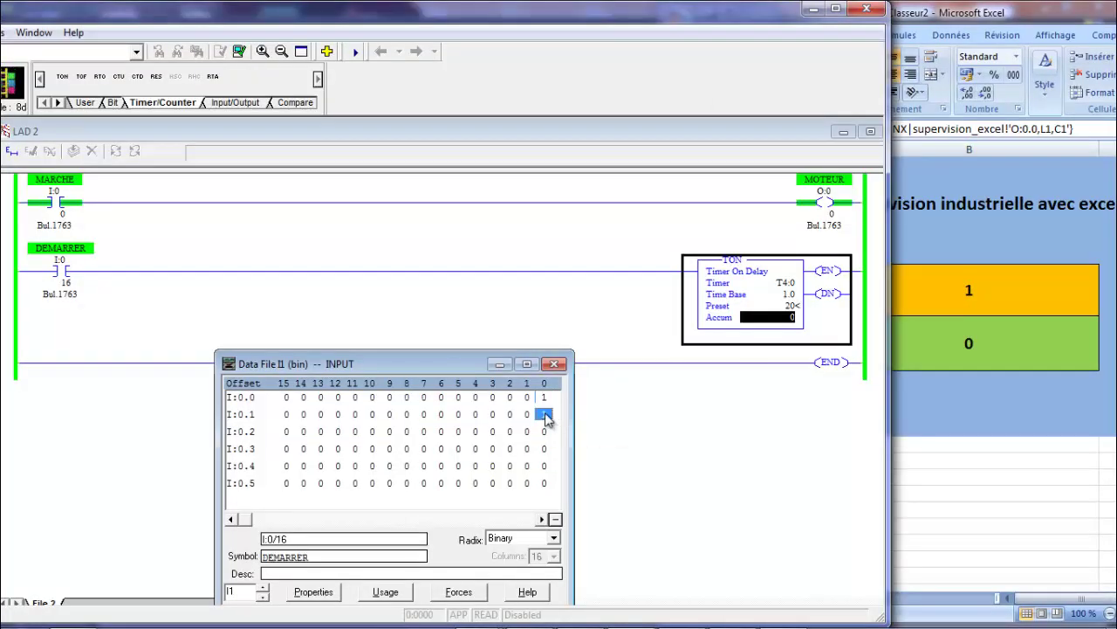
type("1")
left_click(976, 19)
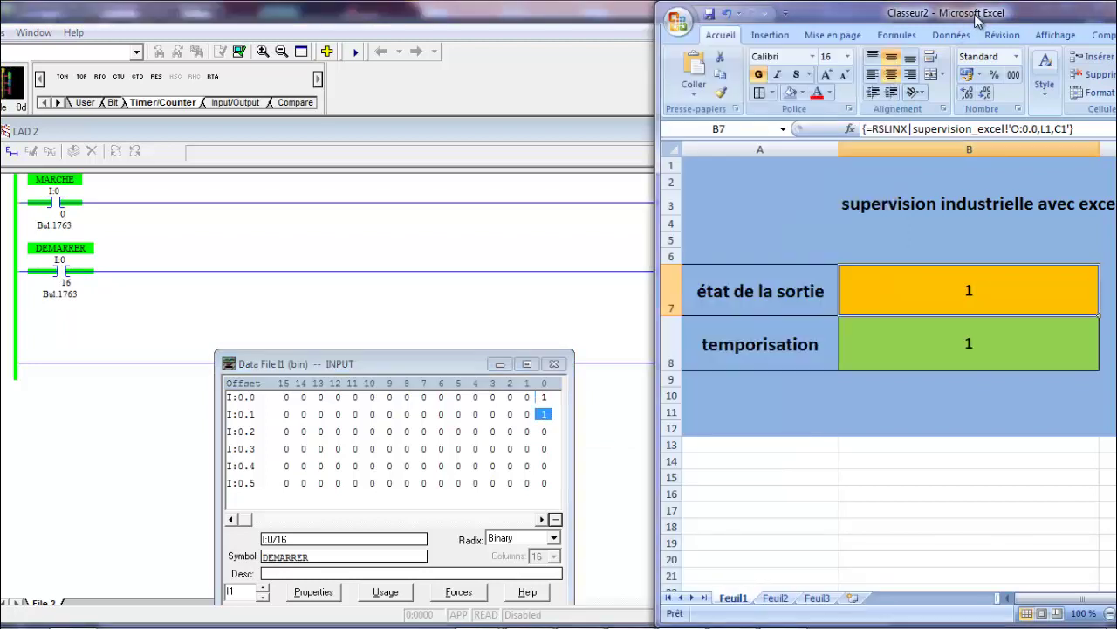
left_click_drag(976, 19, 870, 31)
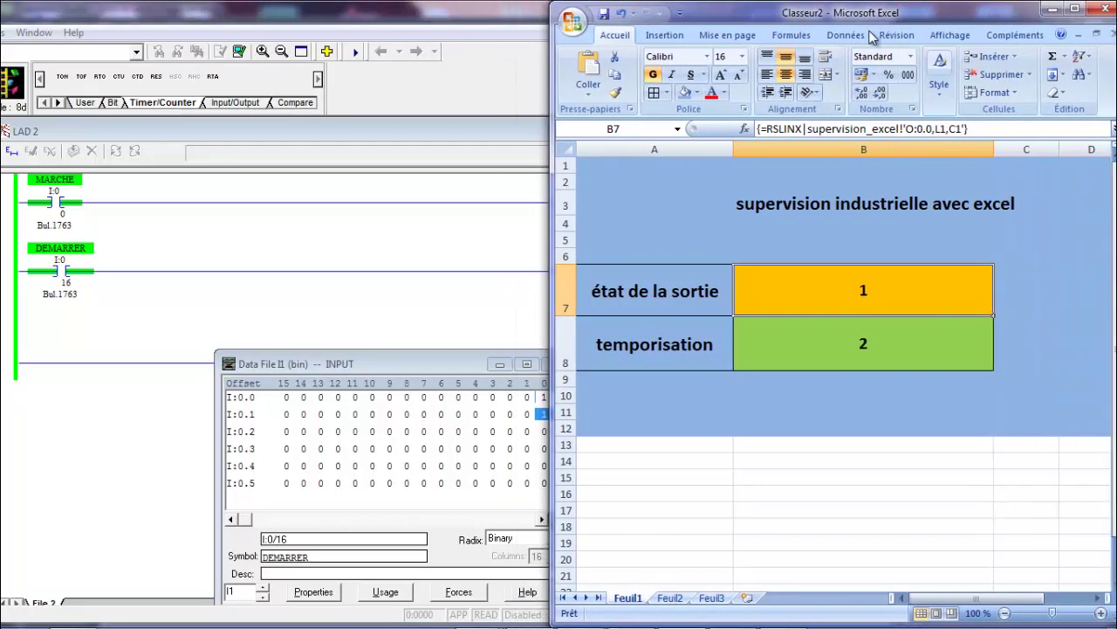